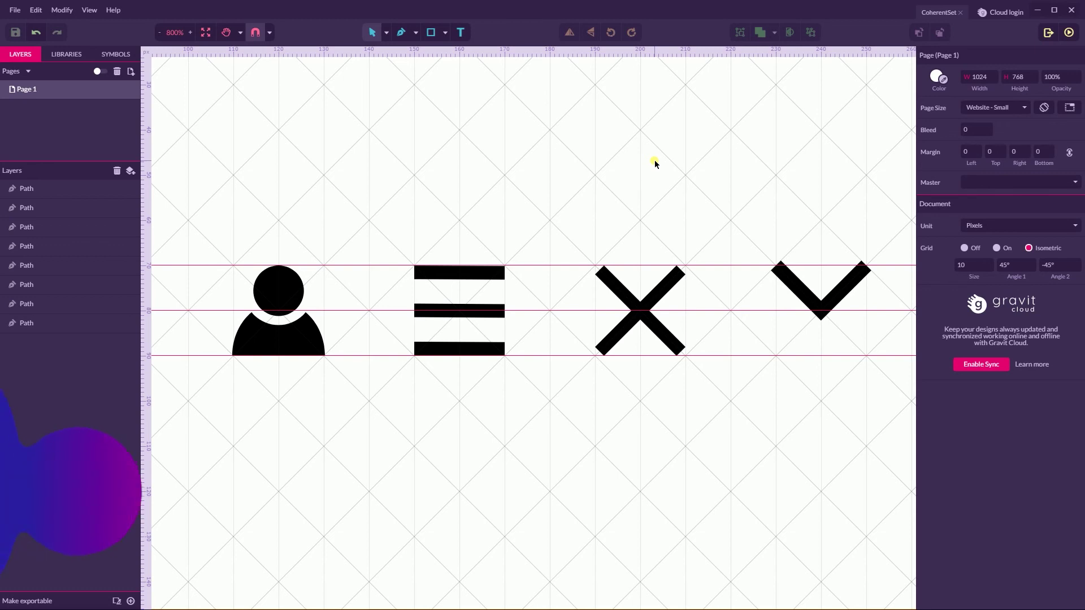
# - Create a new document from the 1024×768 Website - Small preset
pyautogui.hotkey('alt', 'n')
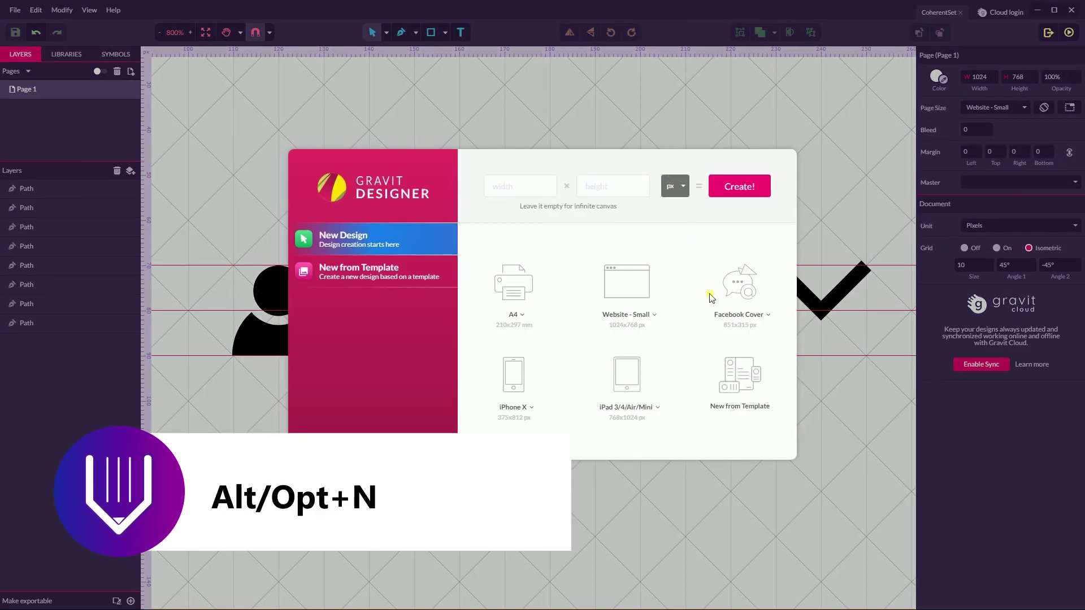
pyautogui.click(655, 315)
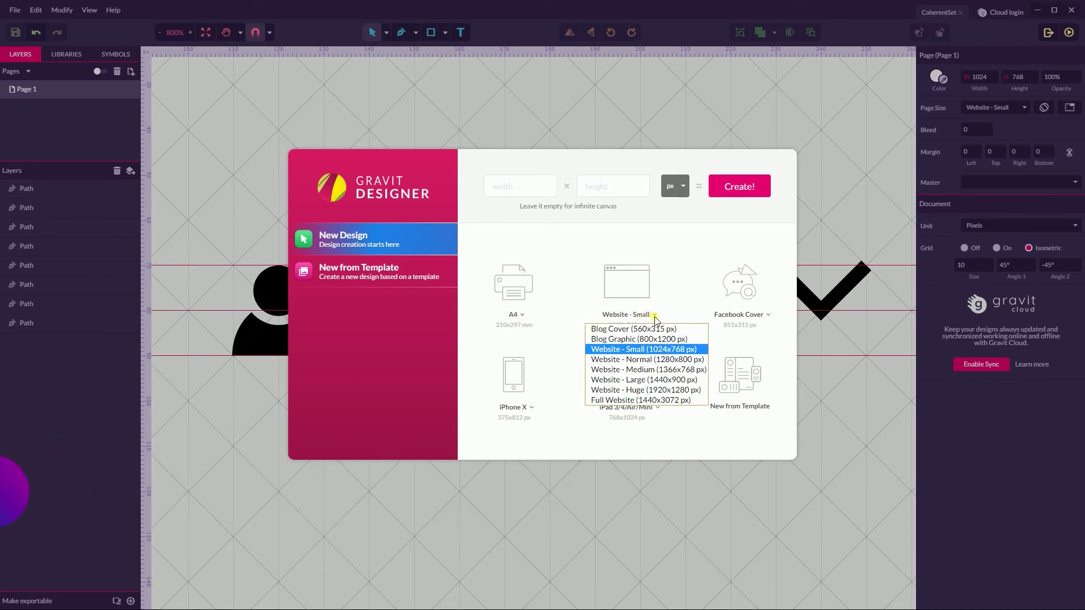
pyautogui.click(642, 350)
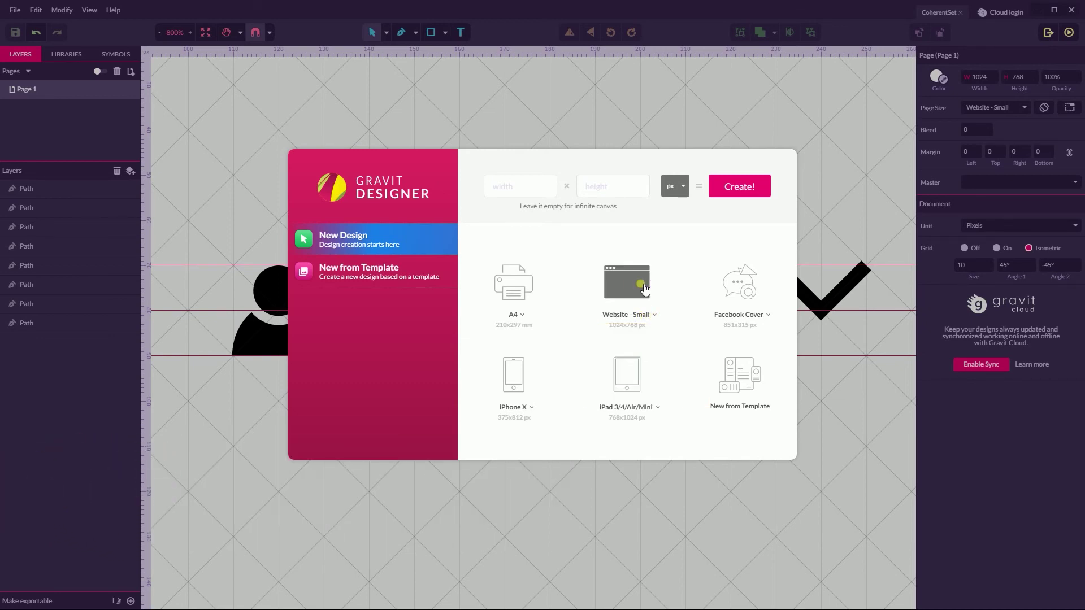
pyautogui.click(642, 287)
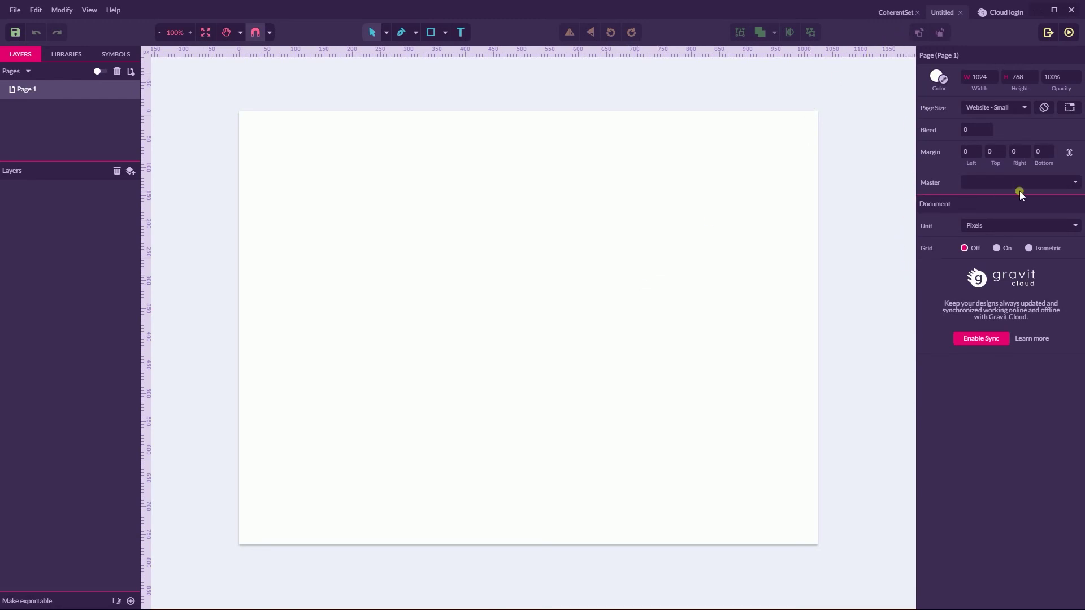
# - Switch the page grid to isometric with a grid size of 10
pyautogui.click(1029, 248)
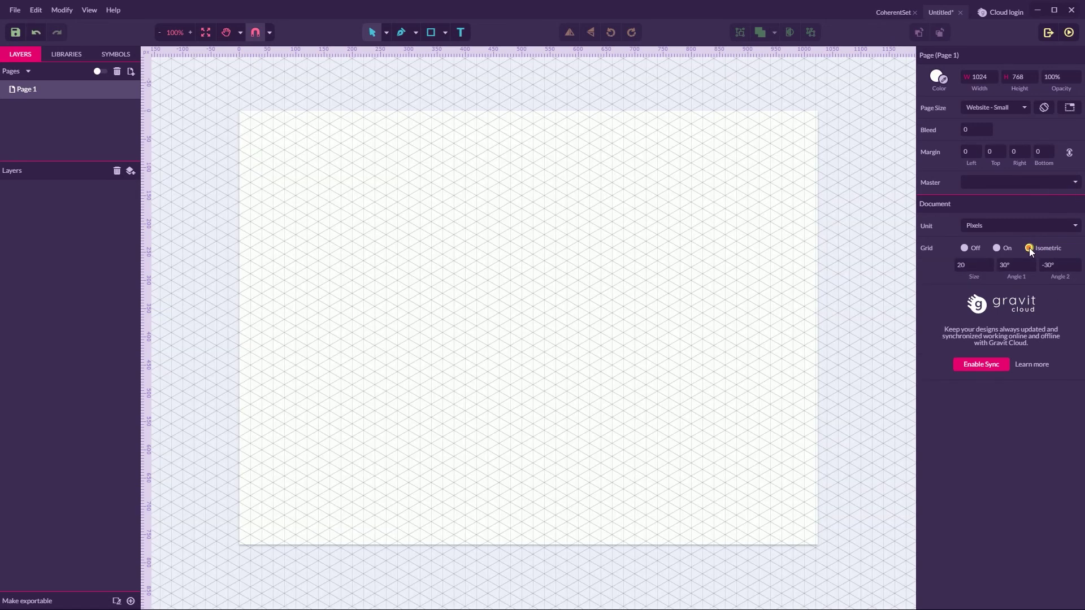
pyautogui.click(978, 270)
pyautogui.write('11')
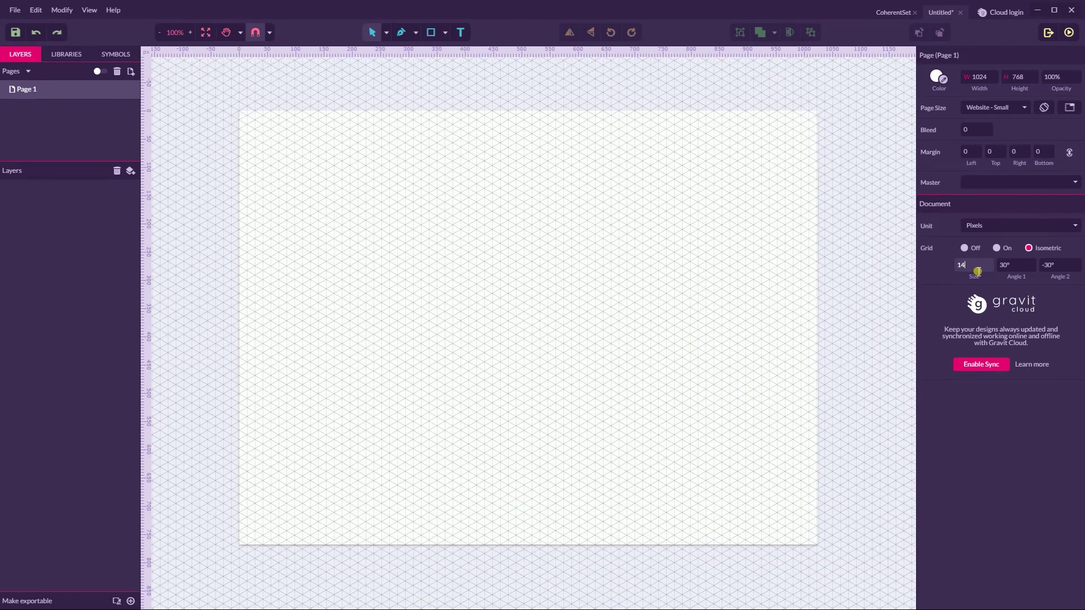
pyautogui.press('BackSpace')
pyautogui.write('0')
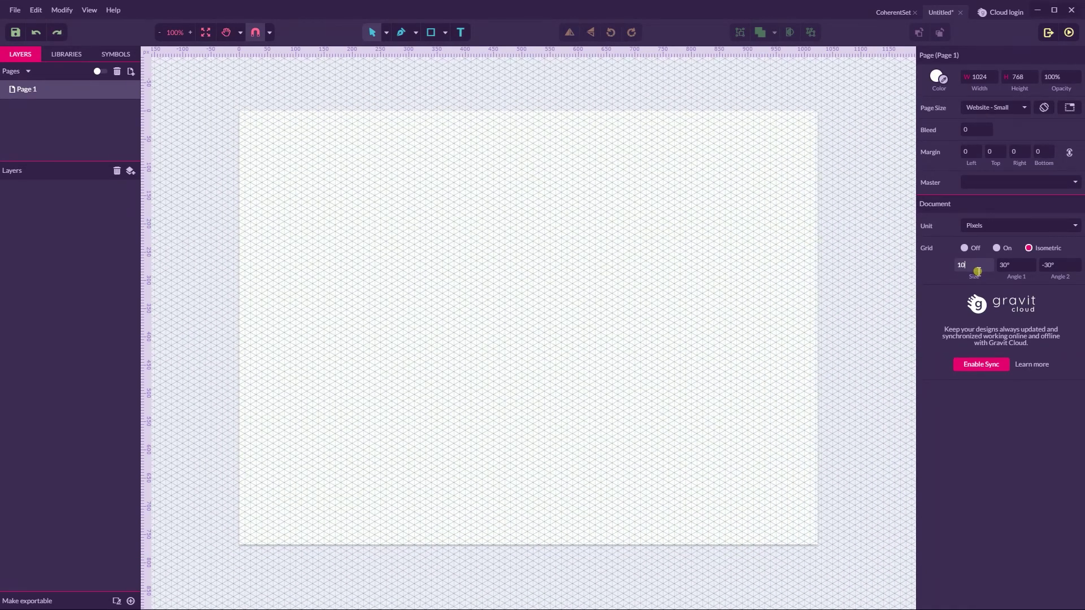
# - Set the isometric grid angles to 45° and -45°, then zoom to 400%
pyautogui.click(1010, 270)
pyautogui.write('45')
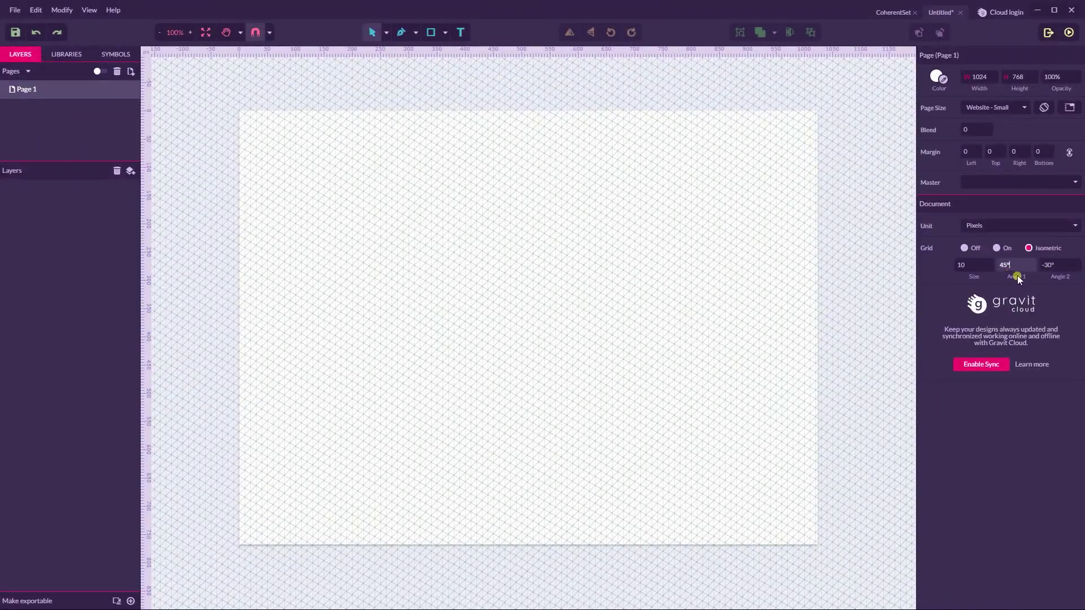
pyautogui.click(1063, 270)
pyautogui.press('Down')
pyautogui.press('Down')
pyautogui.press('Down')
pyautogui.press('Down')
pyautogui.press('Down')
pyautogui.press('Down')
pyautogui.press('Down')
pyautogui.press('Down')
pyautogui.press('Down')
pyautogui.press('Down')
pyautogui.press('Down')
pyautogui.press('Down')
pyautogui.press('Down')
pyautogui.press('Down')
pyautogui.press('Down')
pyautogui.press('Down')
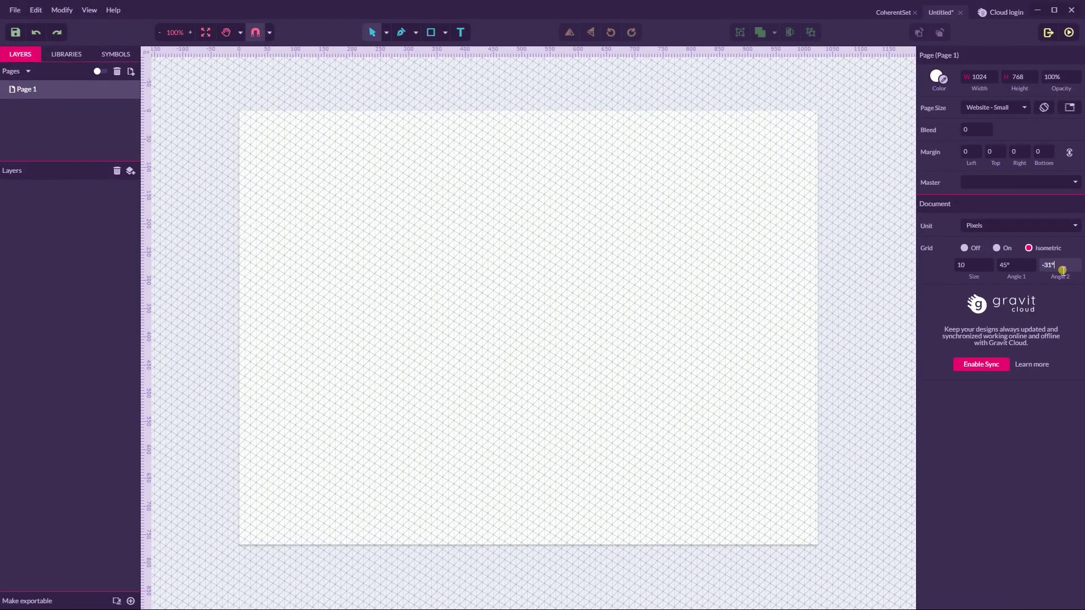
pyautogui.press('Up')
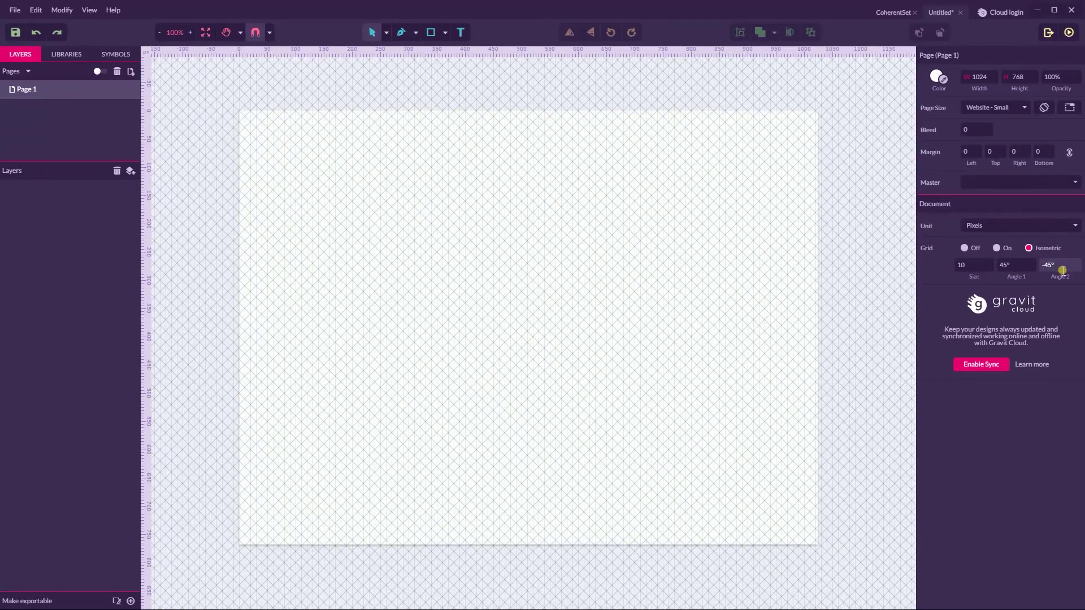
pyautogui.click(624, 238)
pyautogui.hotkey('ctrl', '+')
pyautogui.hotkey('ctrl', '+')
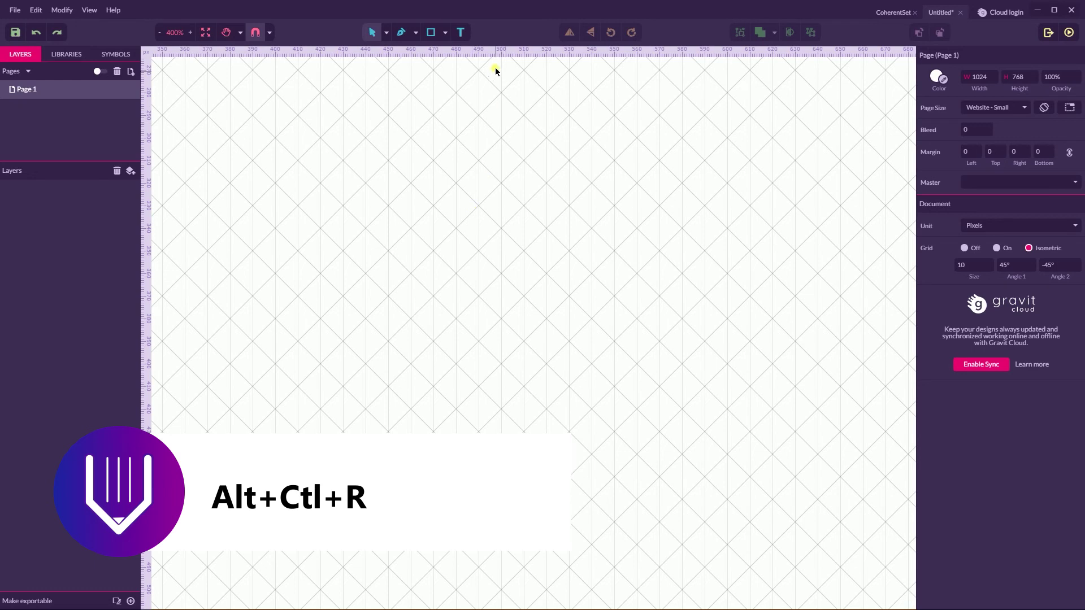
# - Add horizontal guides at 350, 360 and 370 px and enable Snap to Grid and Snap to Full Pixels
pyautogui.moveTo(485, 52); pyautogui.dragTo(453, 251)
pyautogui.hotkey('ctrl', '+')
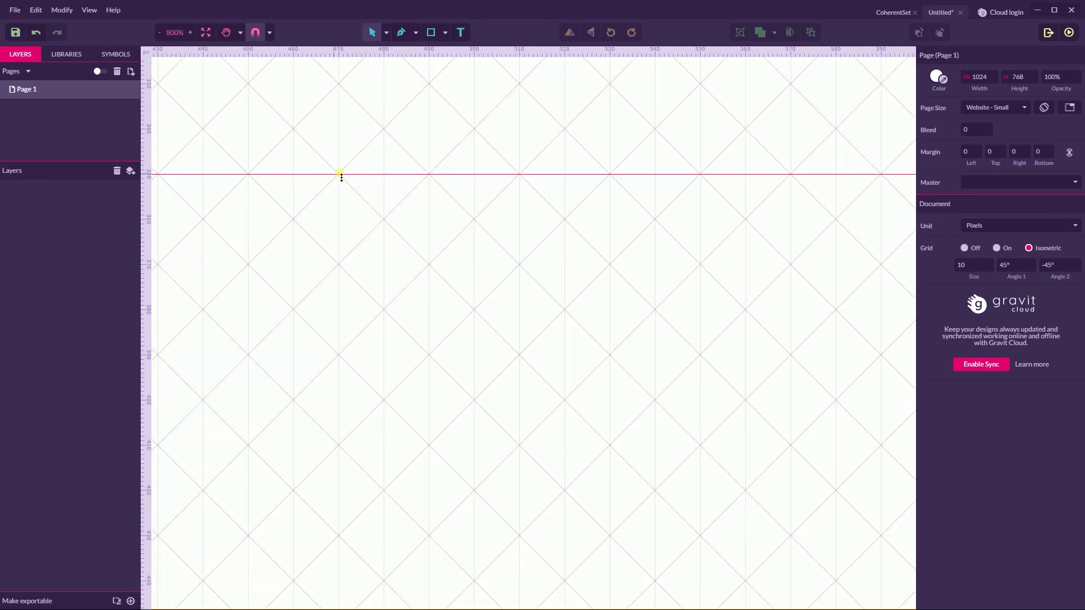
pyautogui.click(269, 36)
pyautogui.click(283, 32)
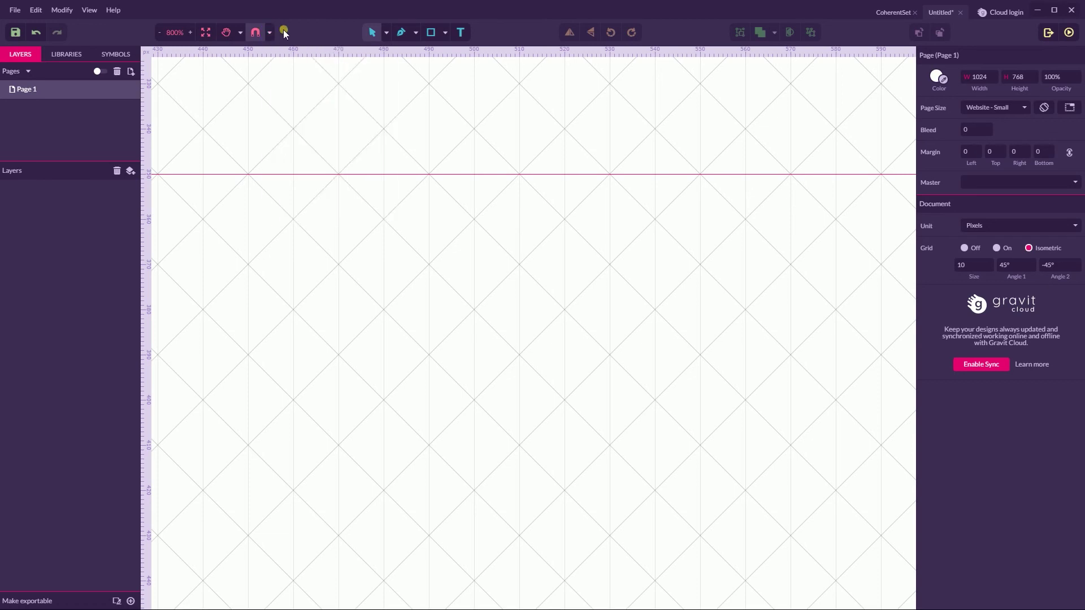
pyautogui.click(269, 34)
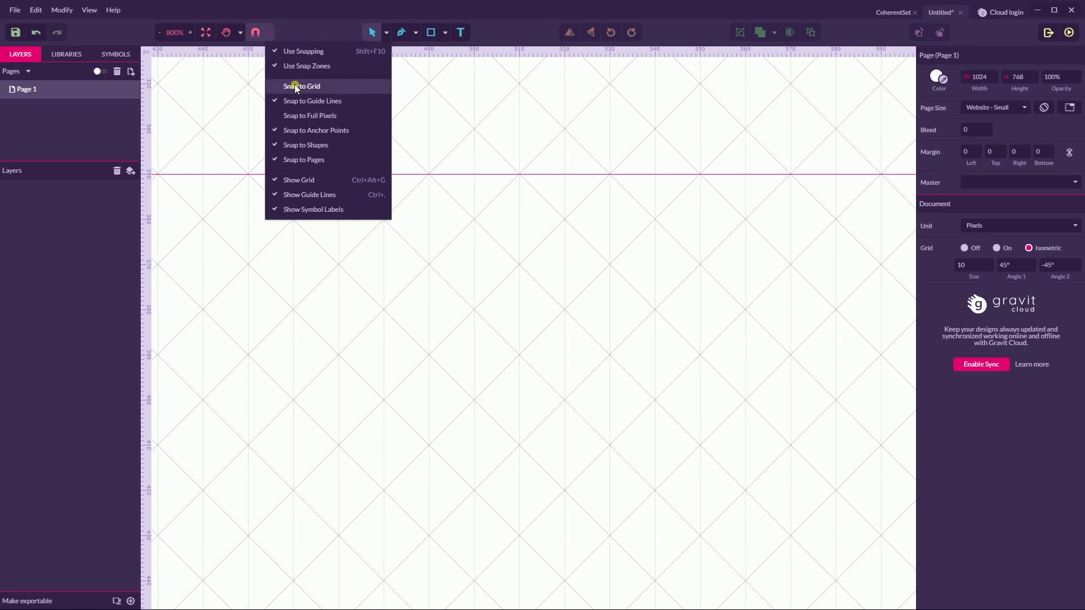
pyautogui.click(294, 86)
pyautogui.click(269, 32)
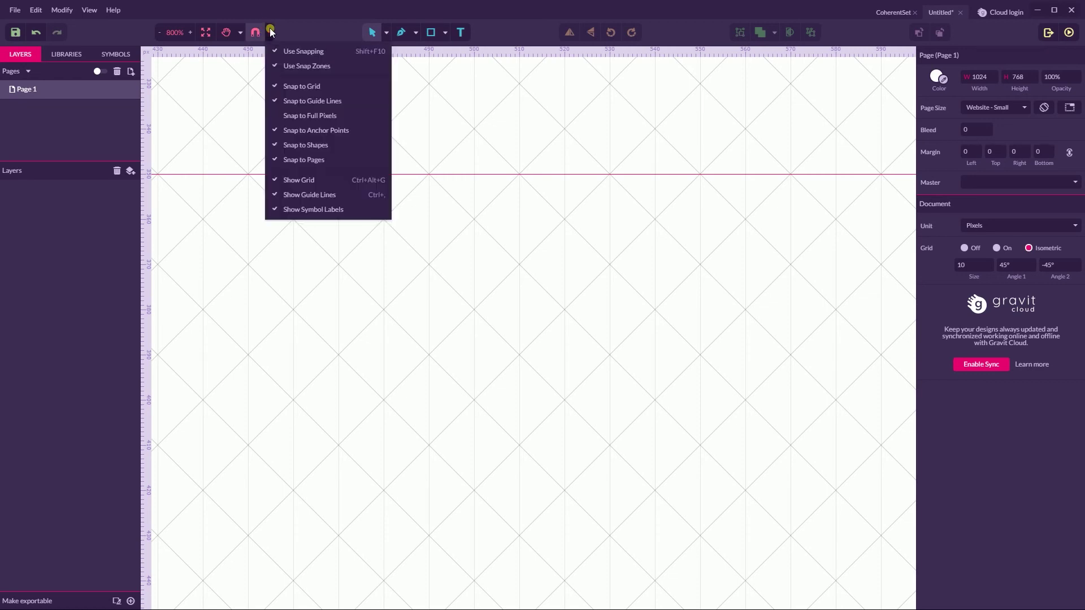
pyautogui.click(304, 115)
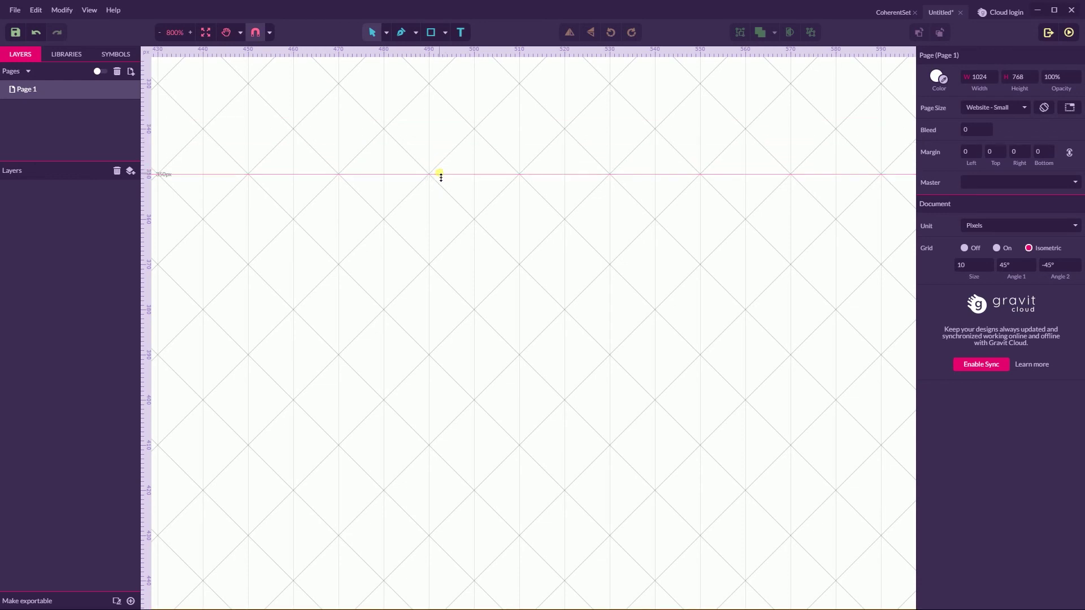
pyautogui.moveTo(448, 49); pyautogui.dragTo(455, 222)
pyautogui.moveTo(438, 51); pyautogui.dragTo(431, 263)
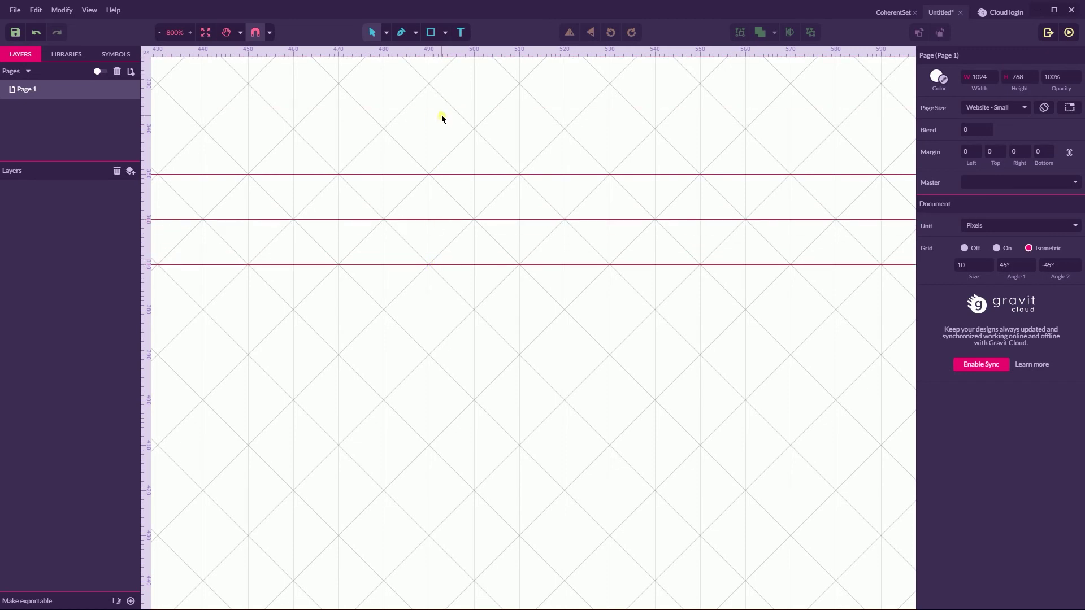
# - Draw a diagonal line from the top guide to the bottom guide with the Line tool
pyautogui.click(446, 33)
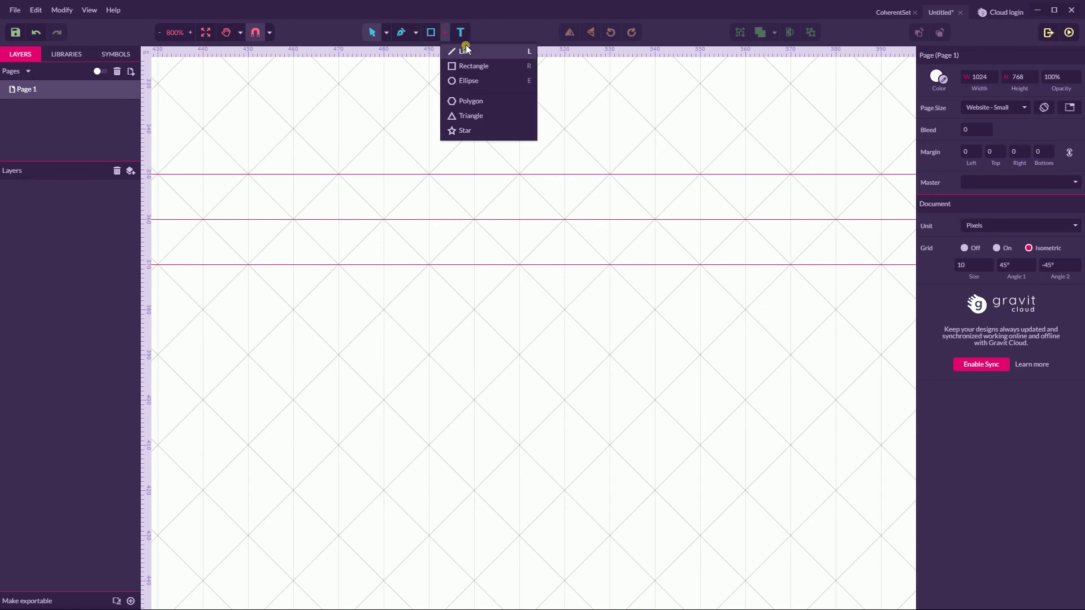
pyautogui.click(466, 51)
pyautogui.moveTo(432, 174); pyautogui.dragTo(519, 266)
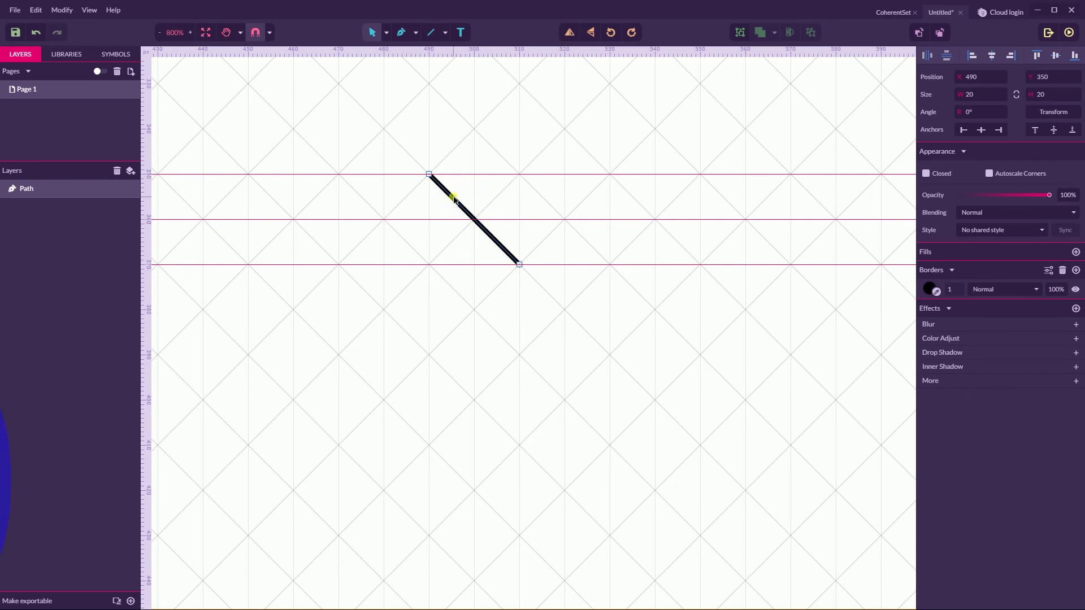
# - Clone the line and flip the copy horizontally to form an X, then select both strokes
pyautogui.hotkey('ctrl', 'shift', 'd')
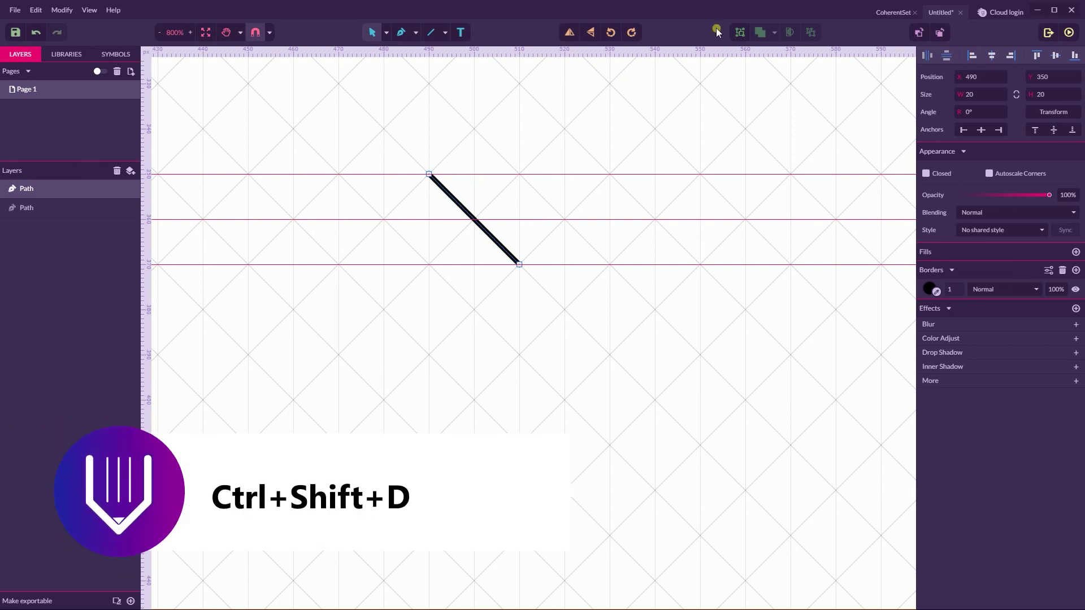
pyautogui.click(35, 9)
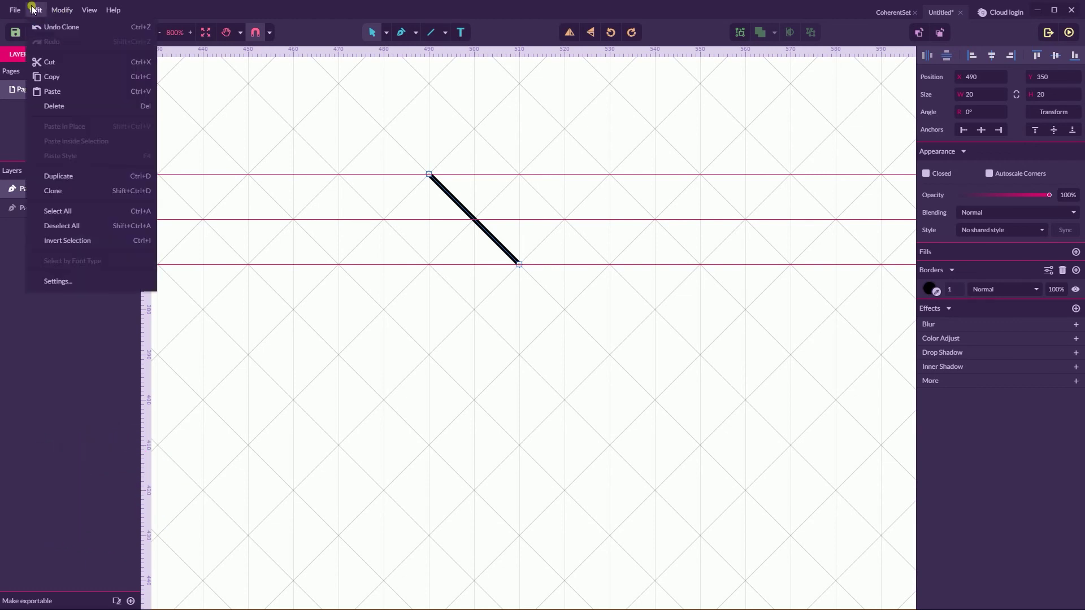
pyautogui.click(570, 33)
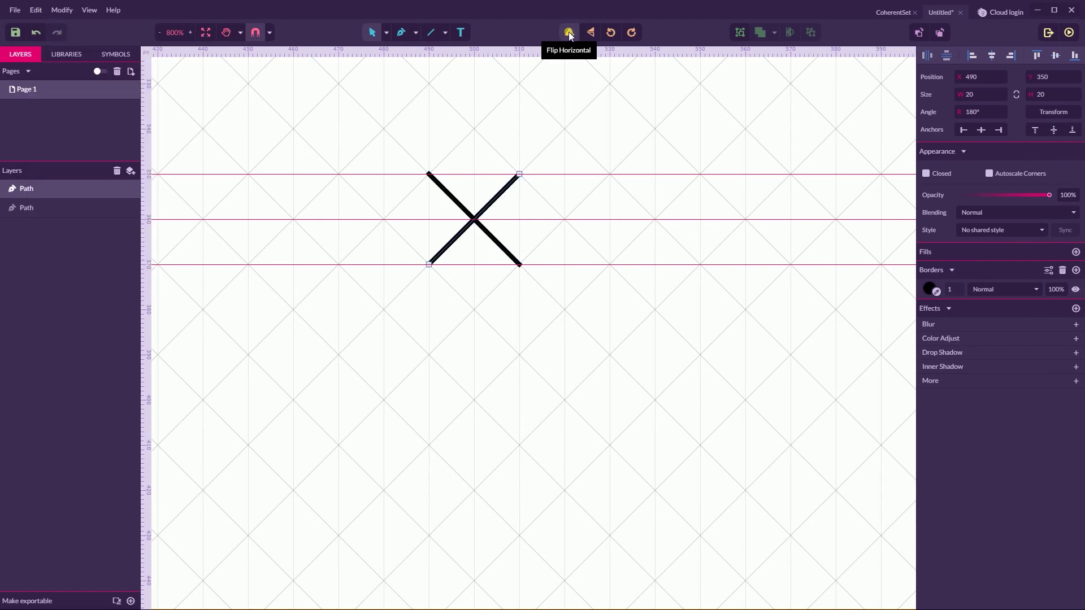
pyautogui.click(503, 279)
pyautogui.moveTo(504, 278); pyautogui.dragTo(512, 296)
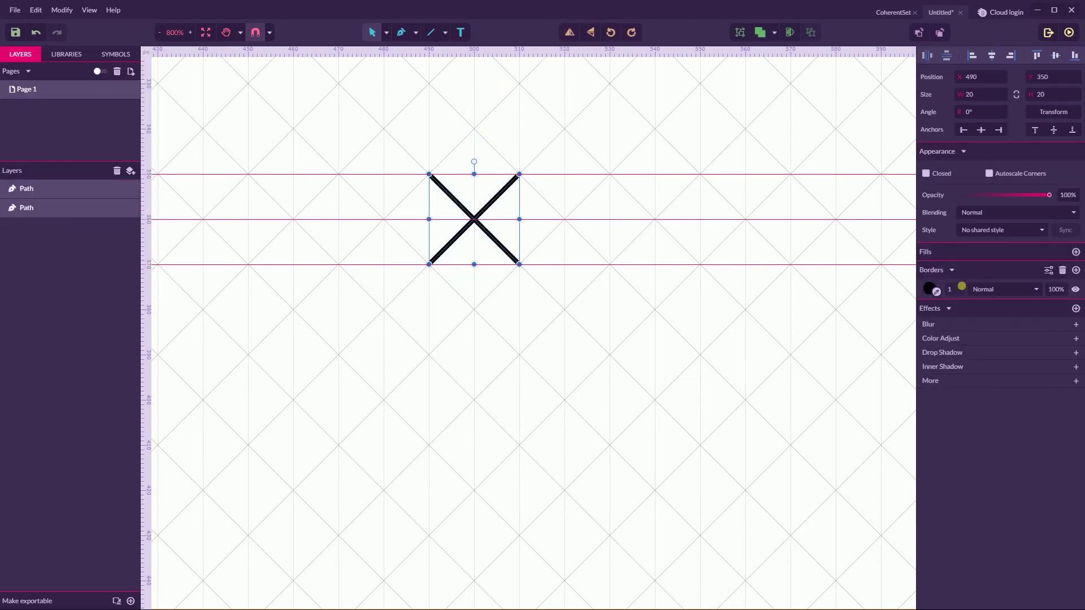
# - Set the X's border width to 4 px and reselect both strokes
pyautogui.write('4')
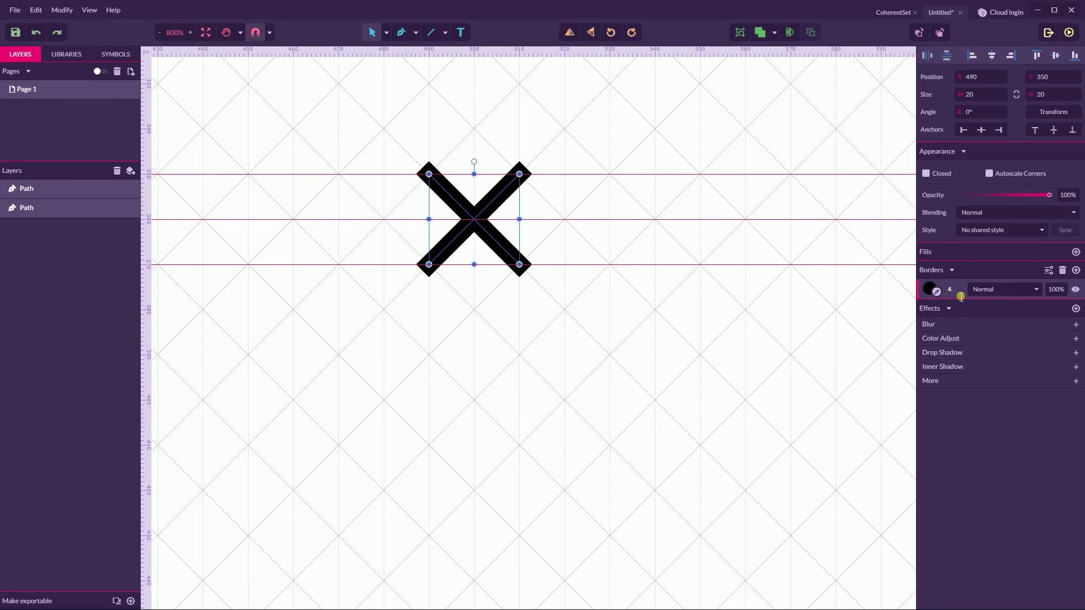
pyautogui.click(537, 128)
pyautogui.moveTo(538, 129); pyautogui.dragTo(452, 291)
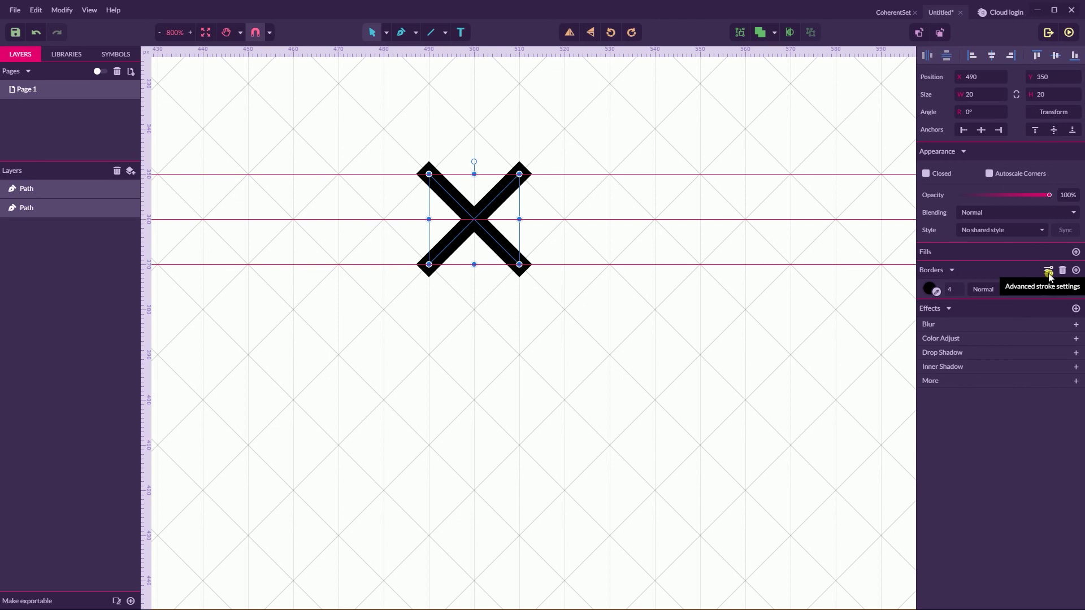
# - Change the X's stroke ends to butt caps and reselect both strokes
pyautogui.press('super+plus')
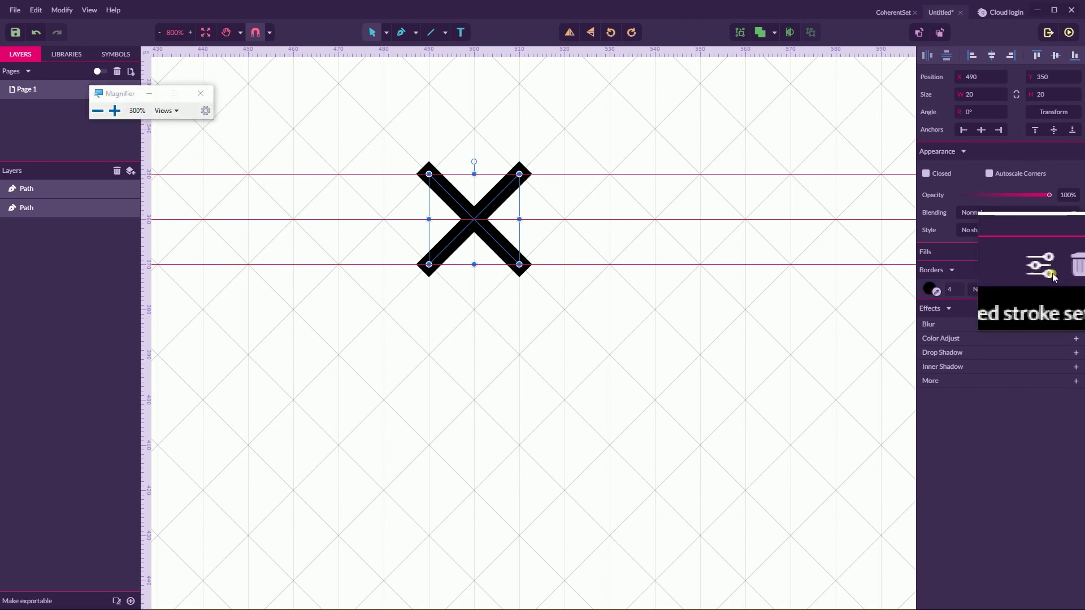
pyautogui.click(1050, 272)
pyautogui.press('super+Escape')
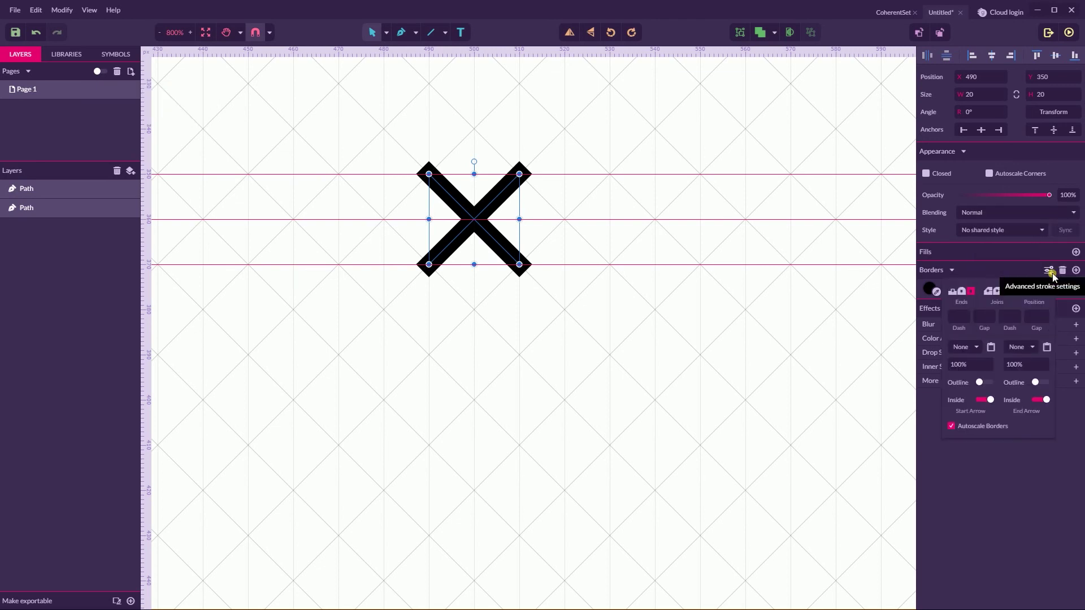
pyautogui.click(953, 292)
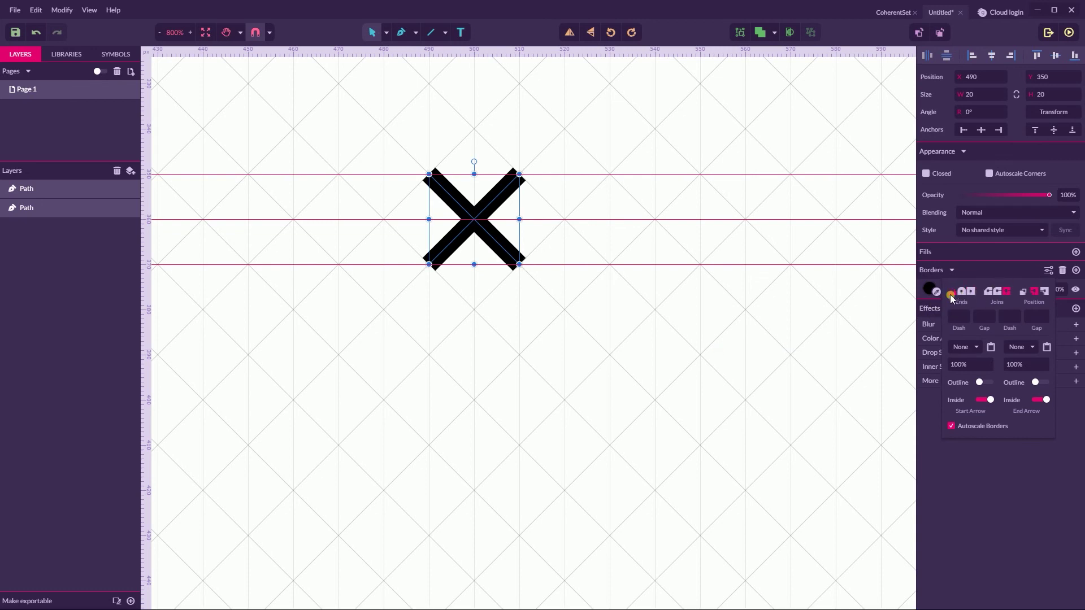
pyautogui.click(547, 131)
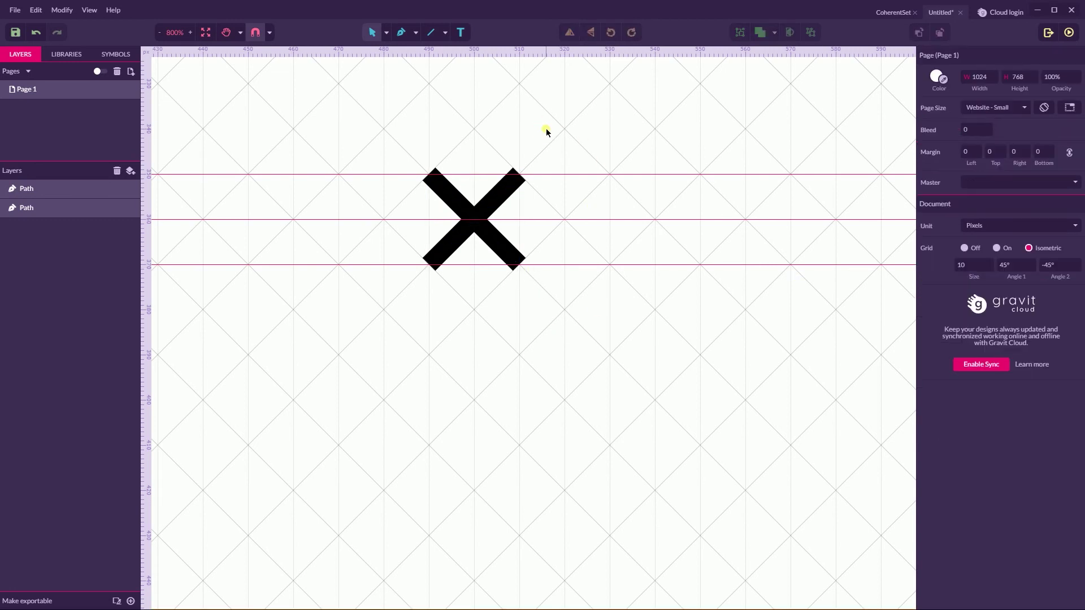
pyautogui.moveTo(536, 150); pyautogui.dragTo(436, 286)
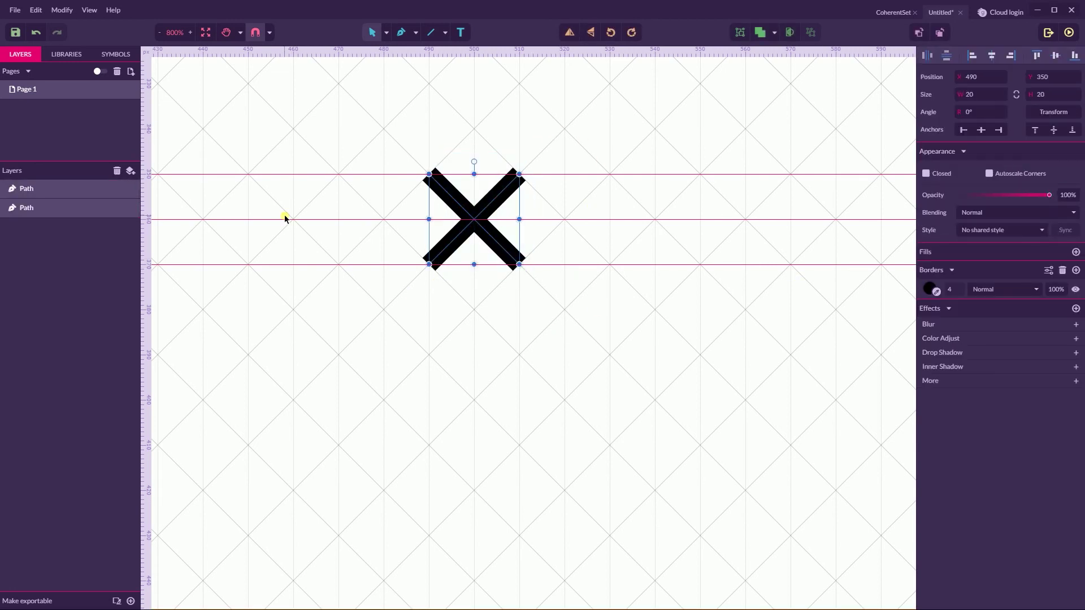
# - Alt-drag a copy of the X to the left at x 450
pyautogui.click(381, 221)
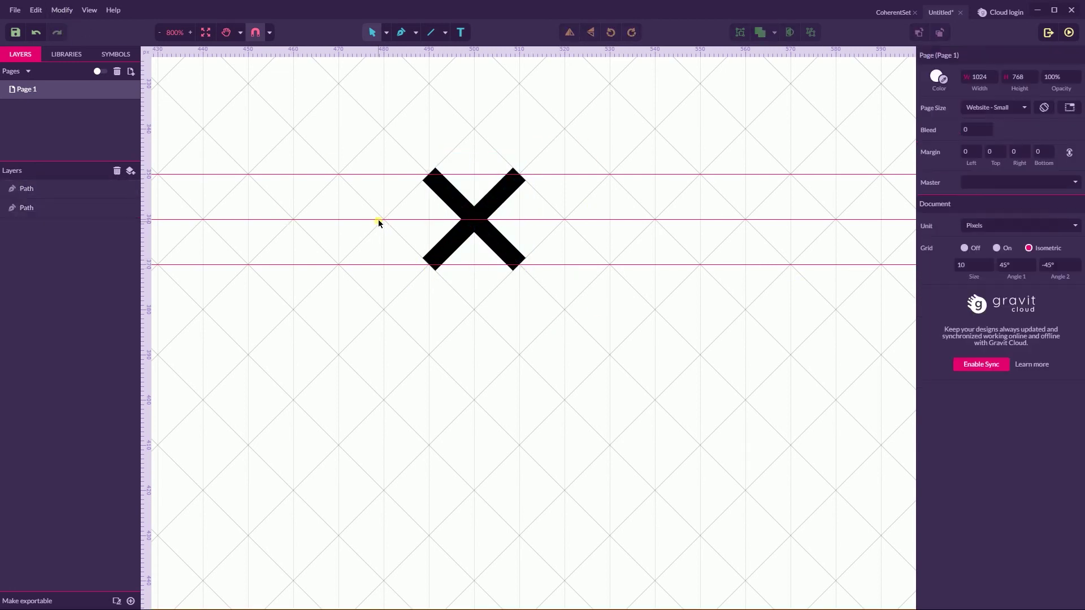
pyautogui.moveTo(380, 194); pyautogui.dragTo(518, 264)
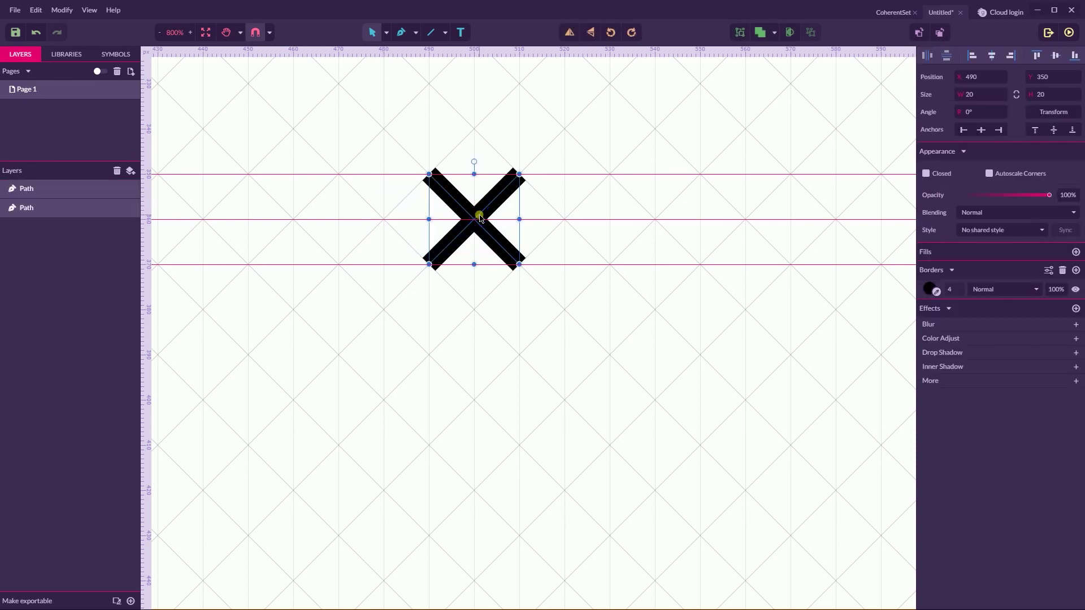
pyautogui.moveTo(480, 218); pyautogui.dragTo(313, 225)
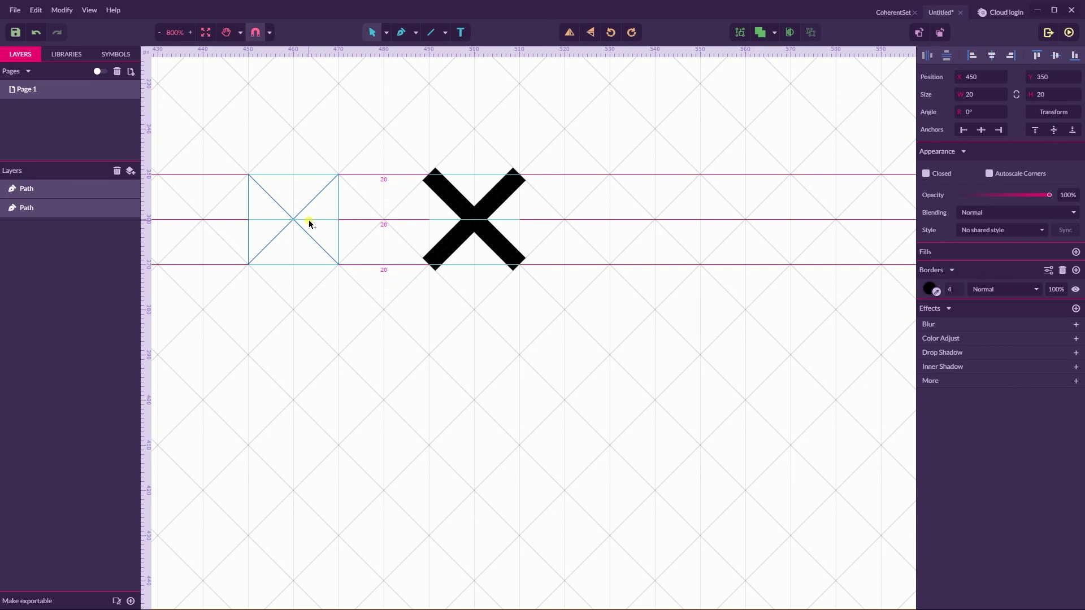
pyautogui.moveTo(310, 224); pyautogui.dragTo(309, 224)
# - Vectorize the border of the left X so its strokes become filled black outlines
pyautogui.click(315, 143)
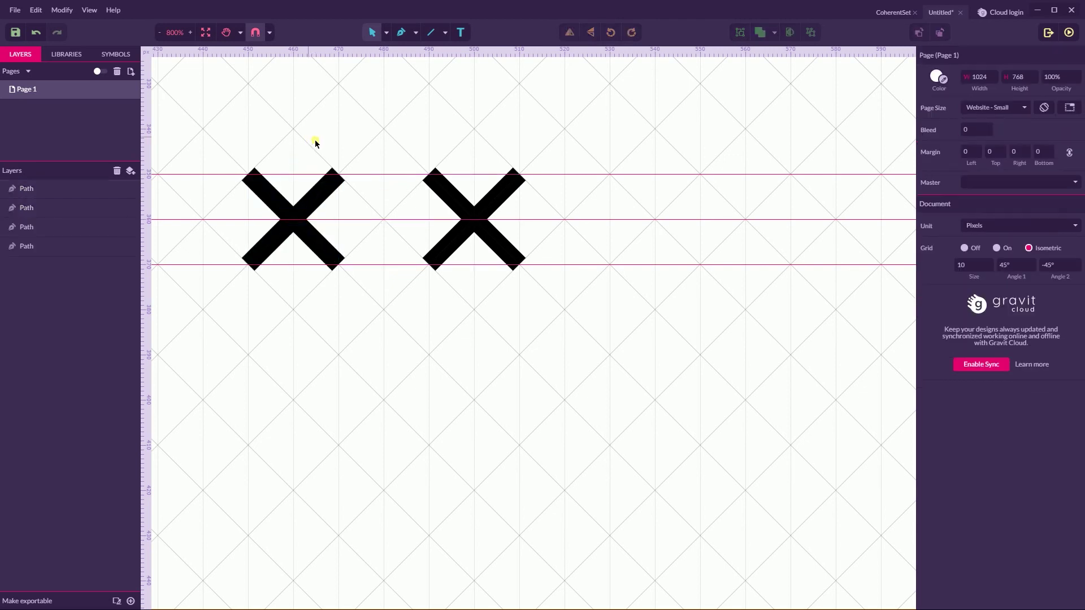
pyautogui.press('space')
pyautogui.moveTo(298, 140); pyautogui.dragTo(453, 137)
pyautogui.moveTo(416, 137); pyautogui.dragTo(486, 280)
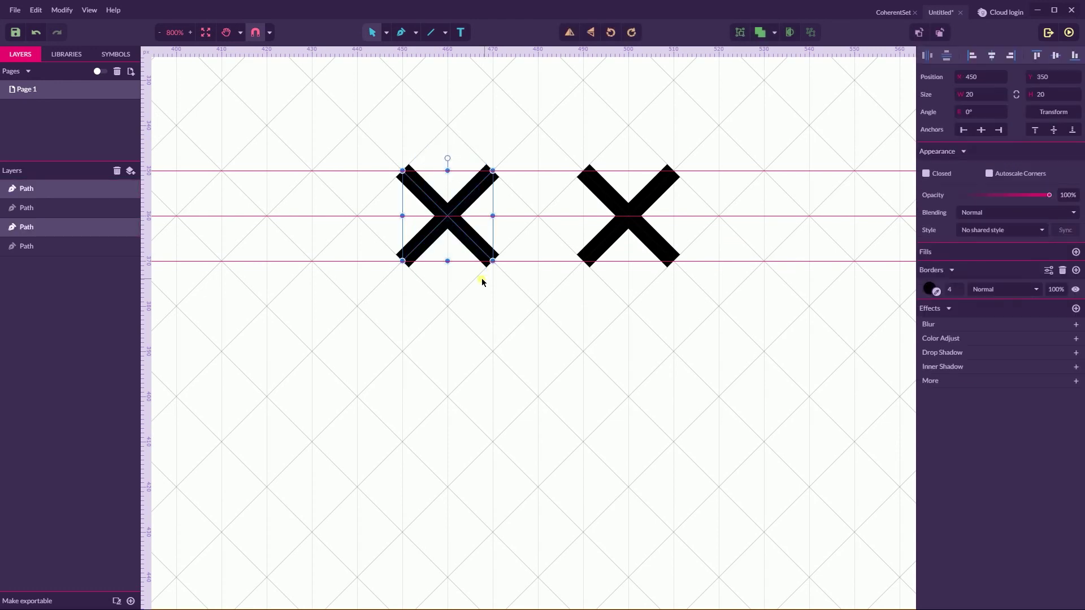
pyautogui.click(59, 11)
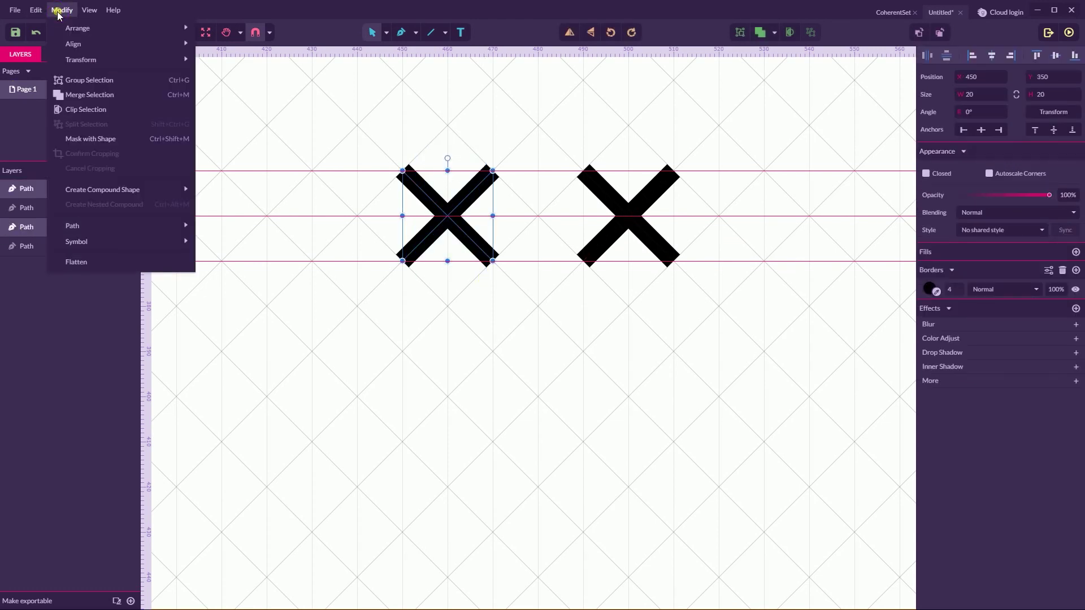
pyautogui.click(74, 222)
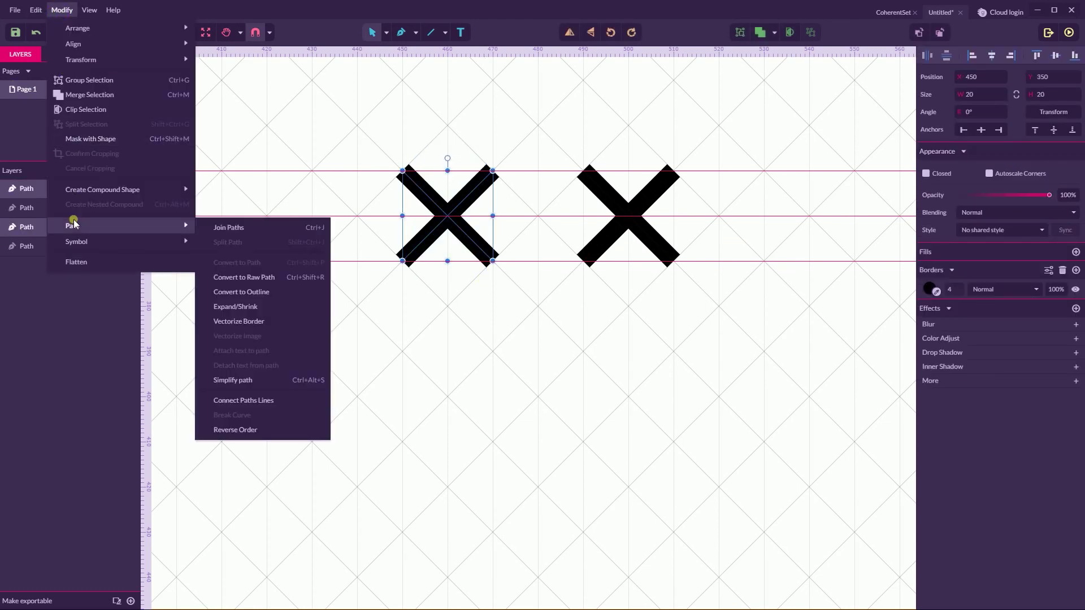
pyautogui.click(244, 325)
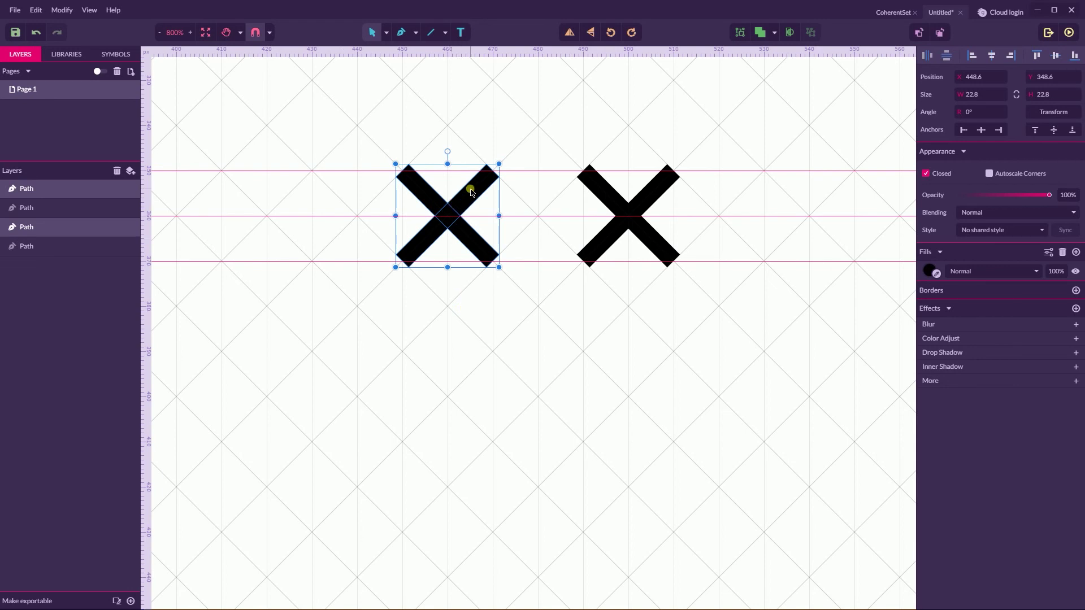
pyautogui.press('alt')
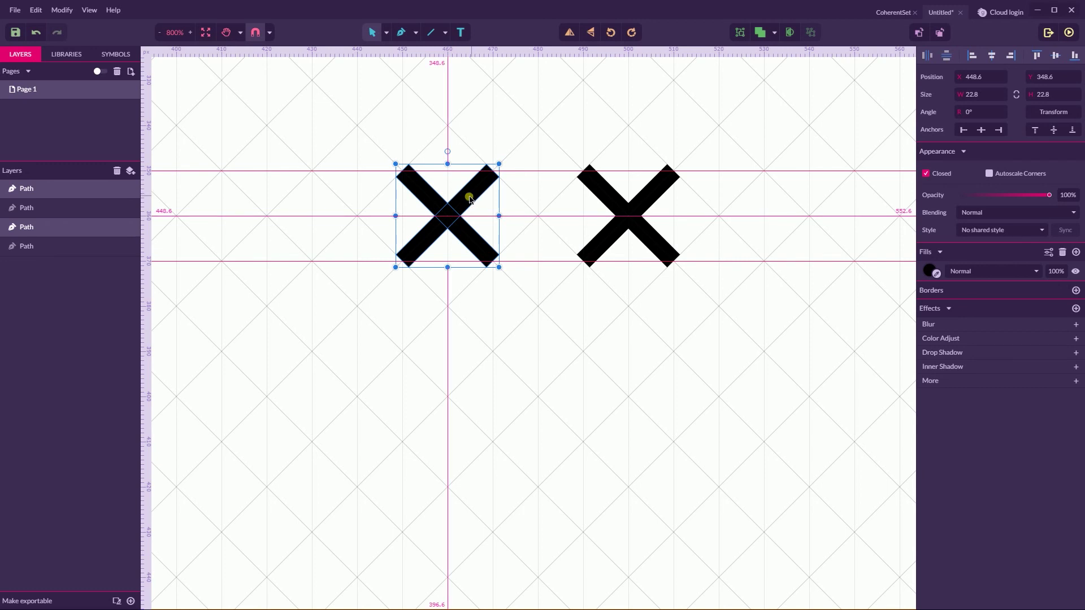
# - Alt-drag a copy of the filled X further left to x 408.6
pyautogui.moveTo(470, 197); pyautogui.dragTo(292, 203)
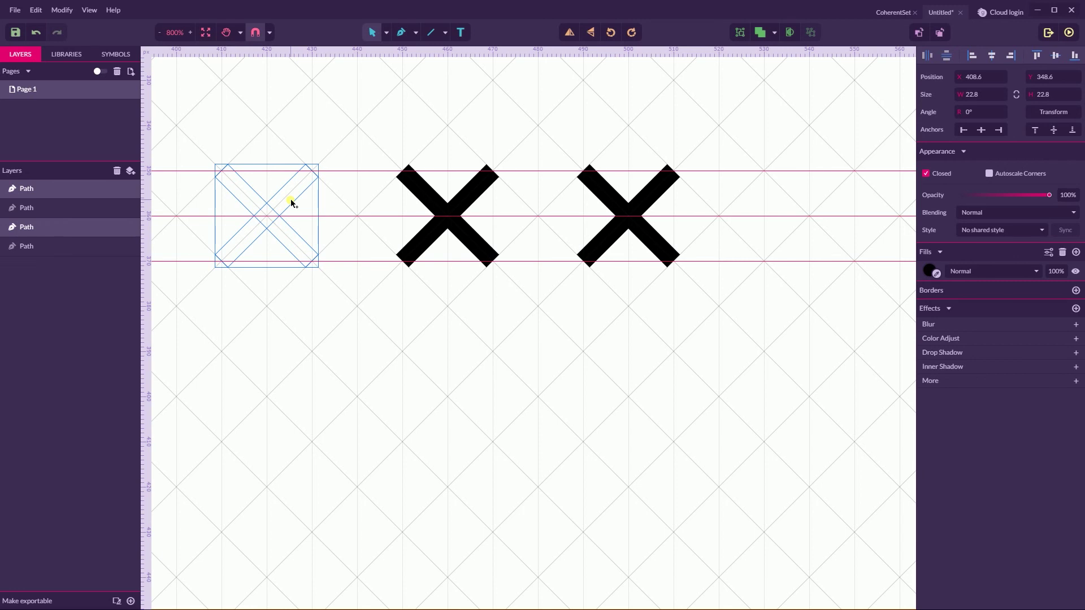
pyautogui.press('space')
pyautogui.moveTo(250, 131); pyautogui.dragTo(360, 138)
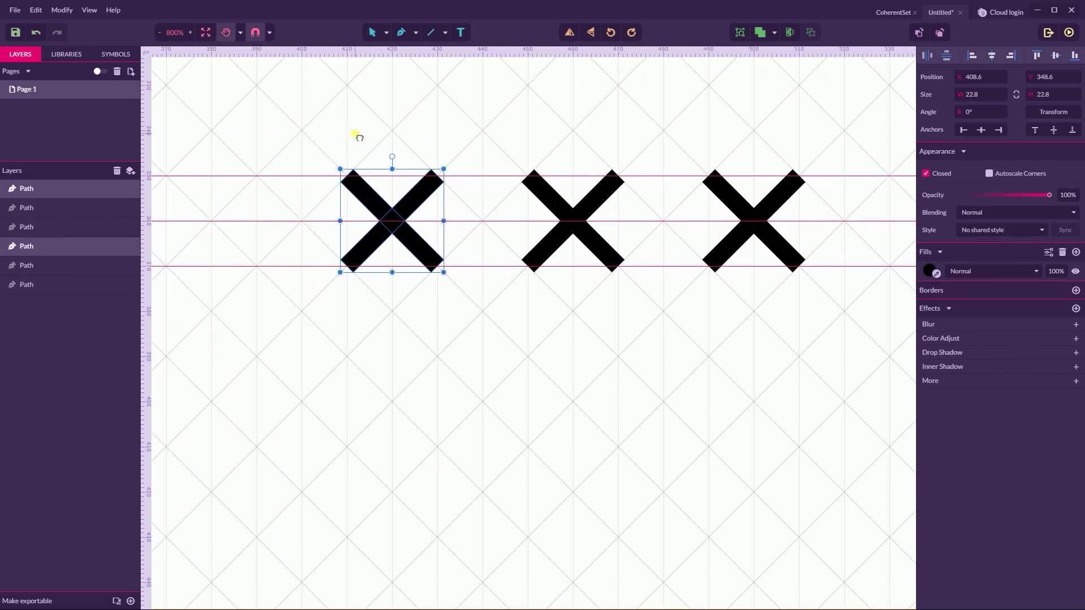
pyautogui.hotkey('ctrl', '+')
pyautogui.hotkey('ctrl', '+')
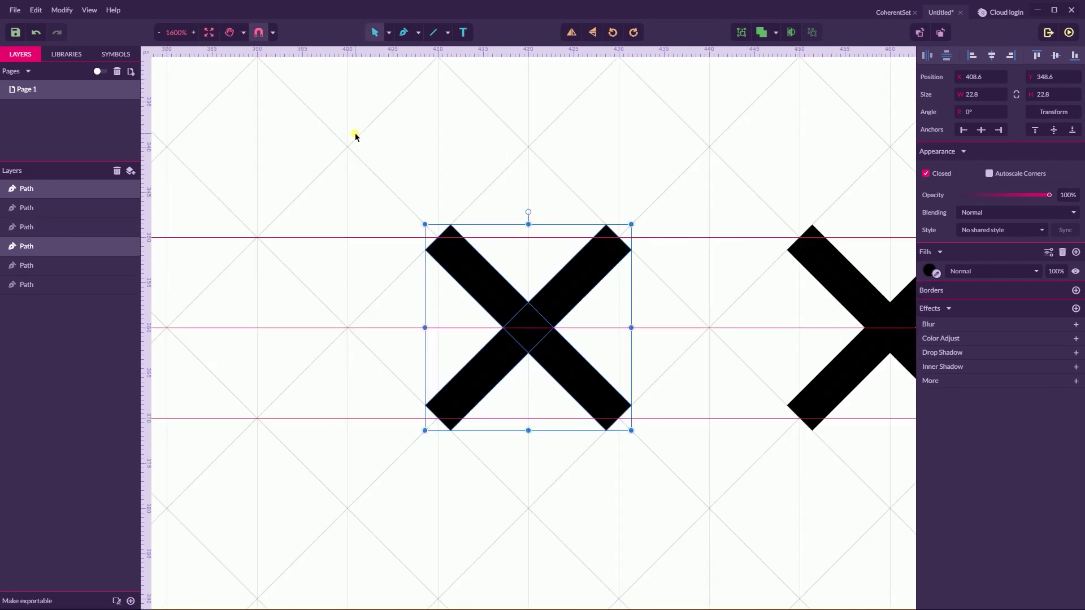
pyautogui.scroll(-3, 353, 137)
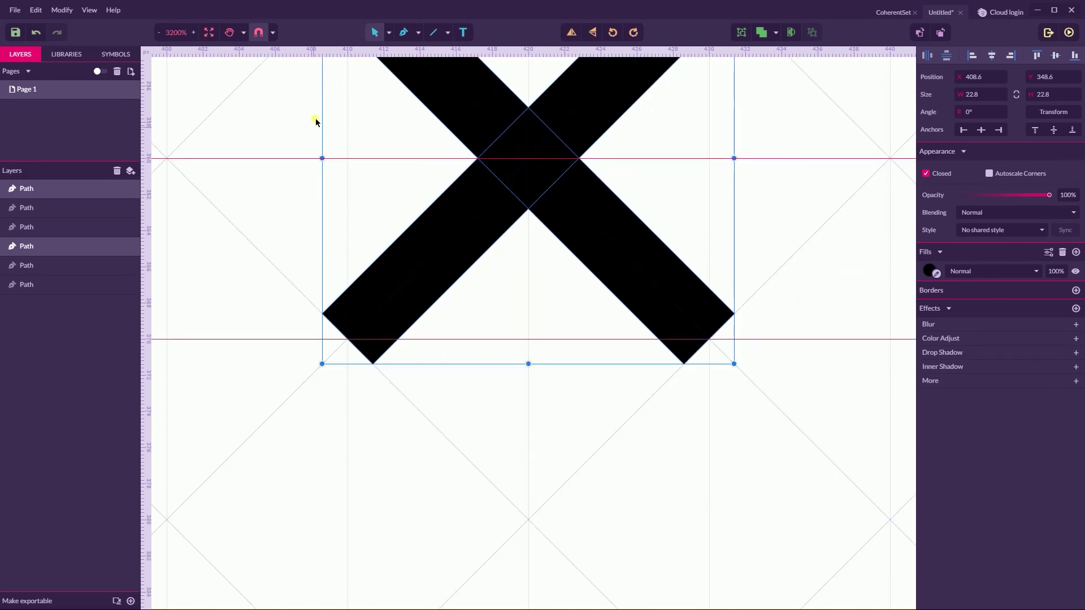
pyautogui.scroll(2, 317, 121)
# - Draw a 20×20 px rectangle at x 400, y 360, left of the X
pyautogui.click(448, 34)
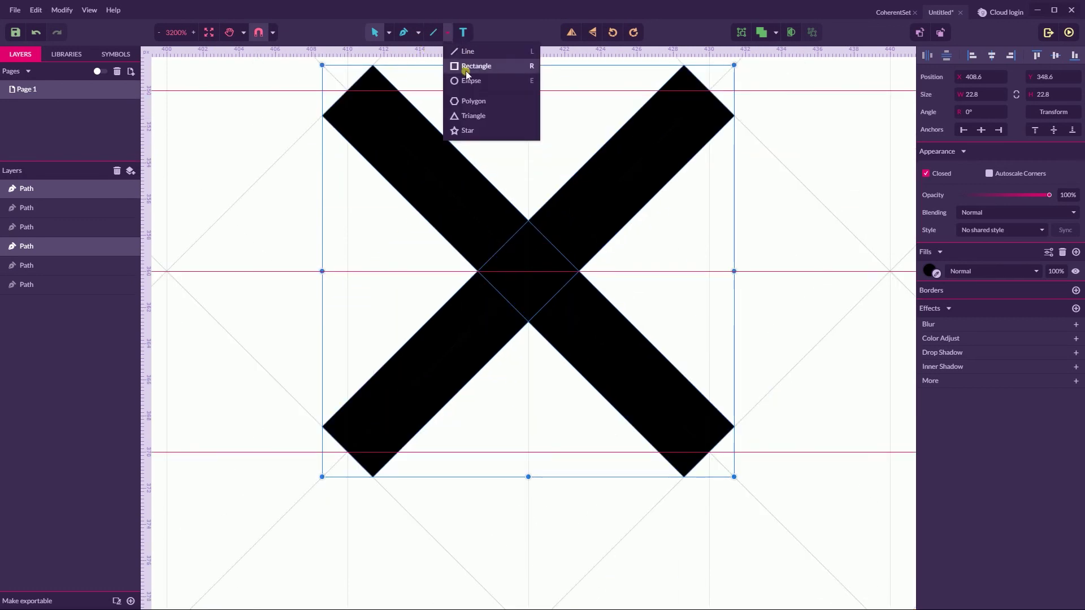
pyautogui.click(474, 67)
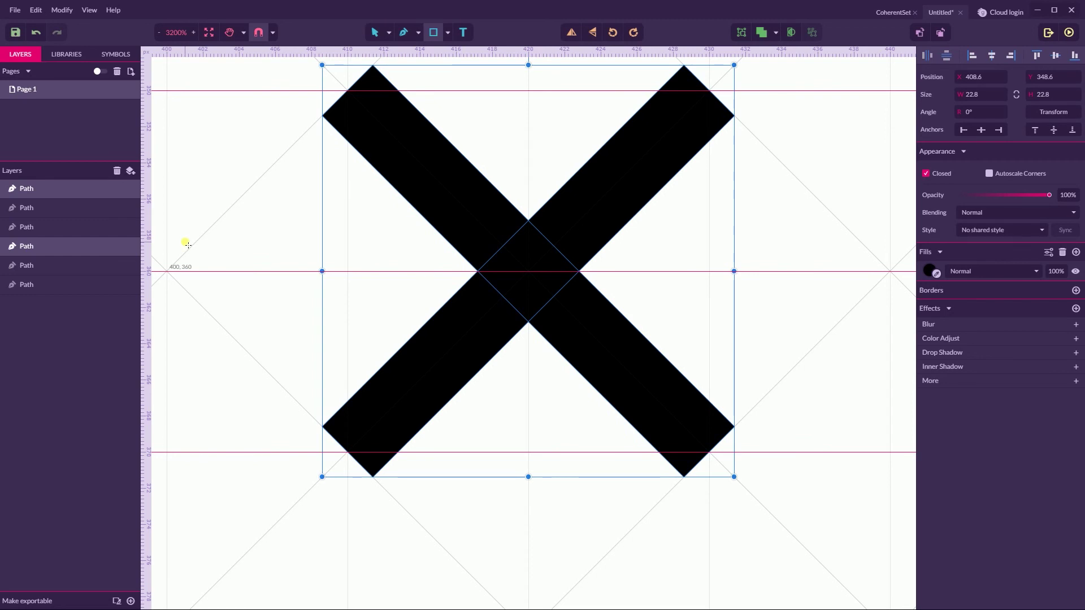
pyautogui.hotkey('ctrl', '-')
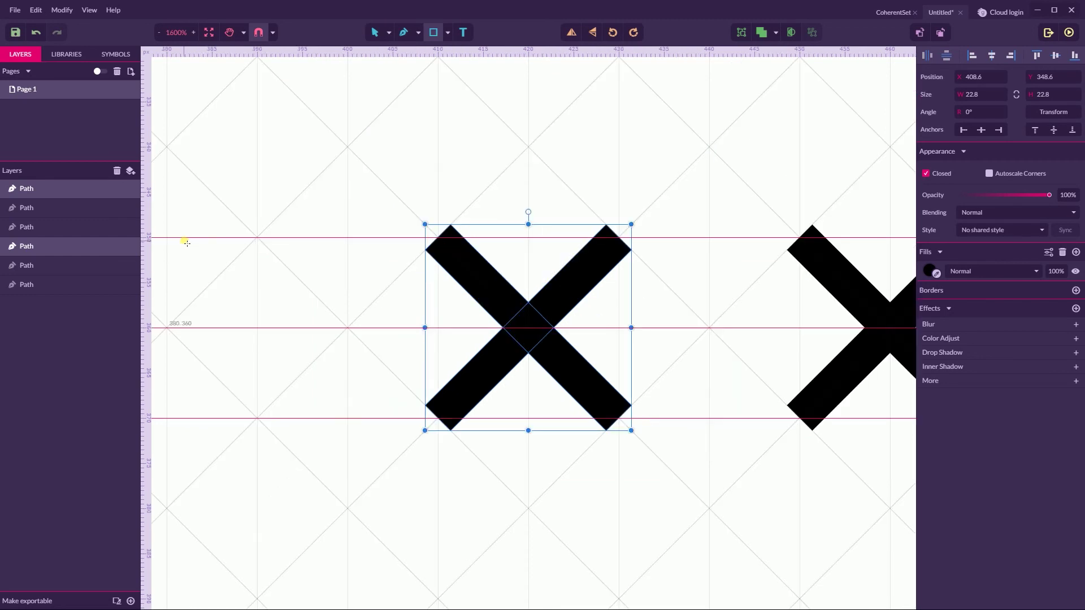
pyautogui.moveTo(348, 327); pyautogui.dragTo(528, 508)
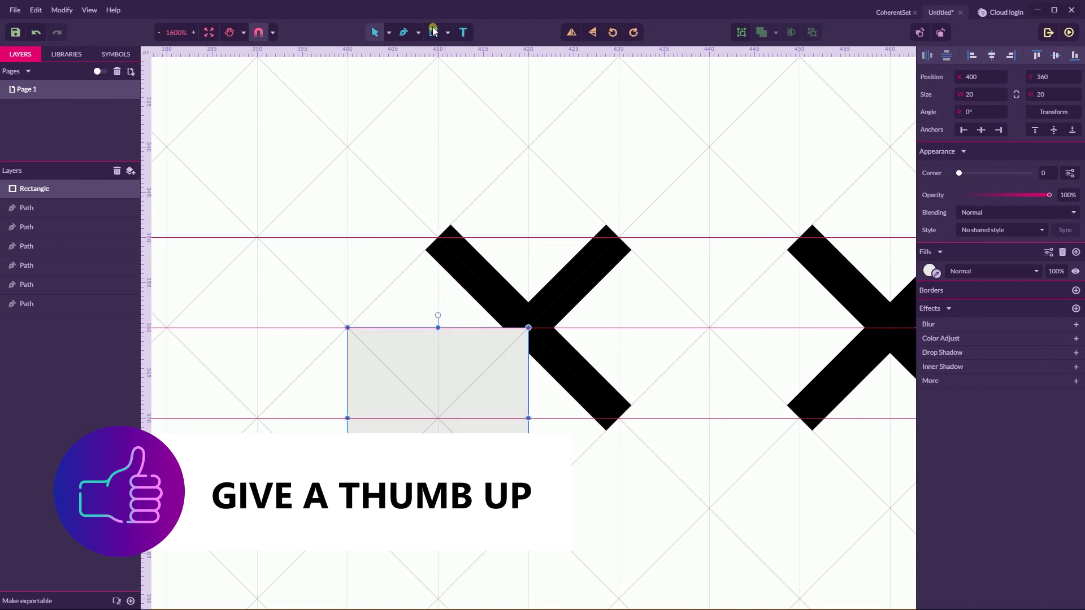
# - Rotate the square to -45° and turn off grid and full-pixel snapping
pyautogui.click(389, 32)
pyautogui.click(407, 56)
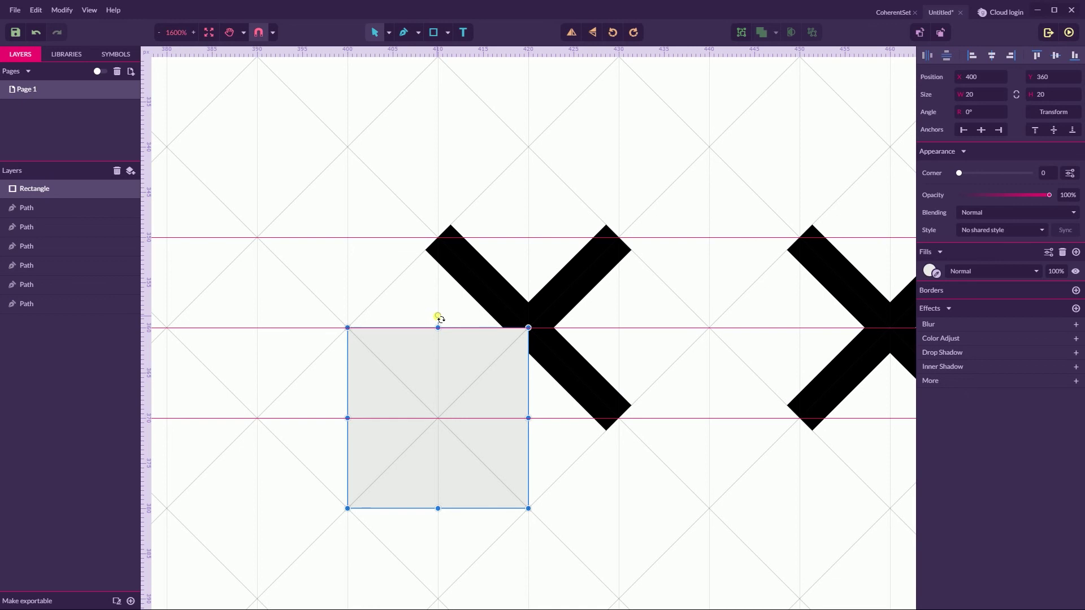
pyautogui.moveTo(442, 318); pyautogui.dragTo(505, 365)
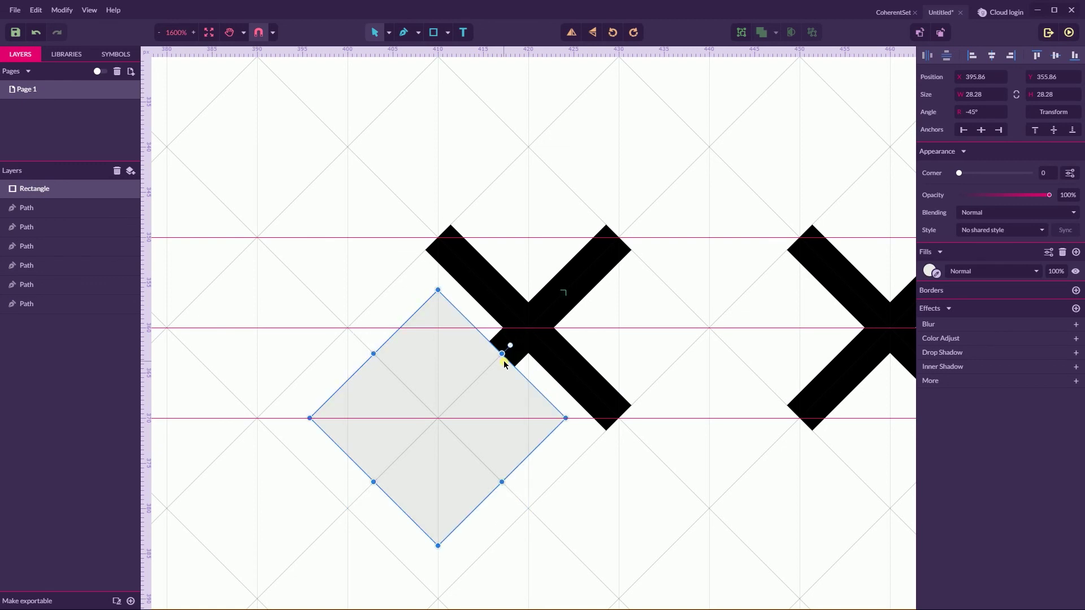
pyautogui.click(271, 33)
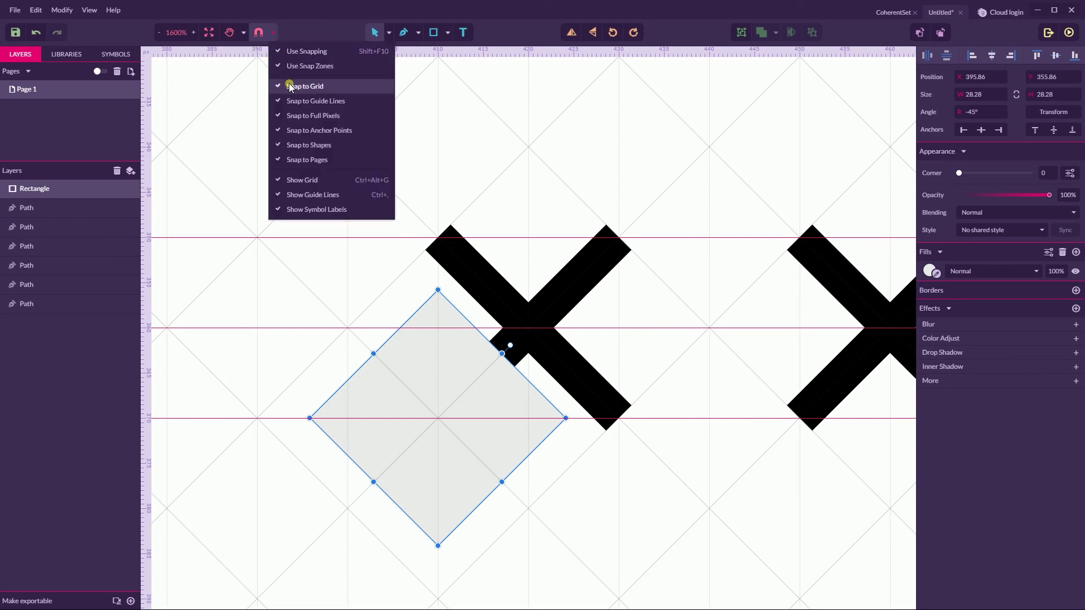
pyautogui.click(301, 119)
pyautogui.click(273, 33)
pyautogui.click(303, 87)
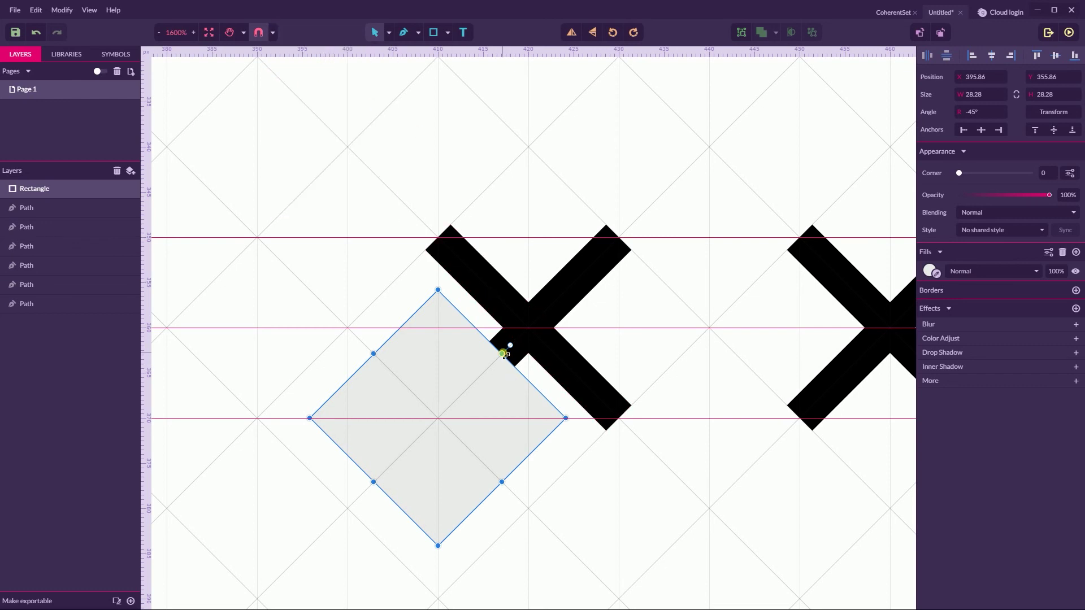
# - Stretch the diamond's corner to meet the X's lower-left arm edge, then reselect it
pyautogui.scroll(4, 503, 354)
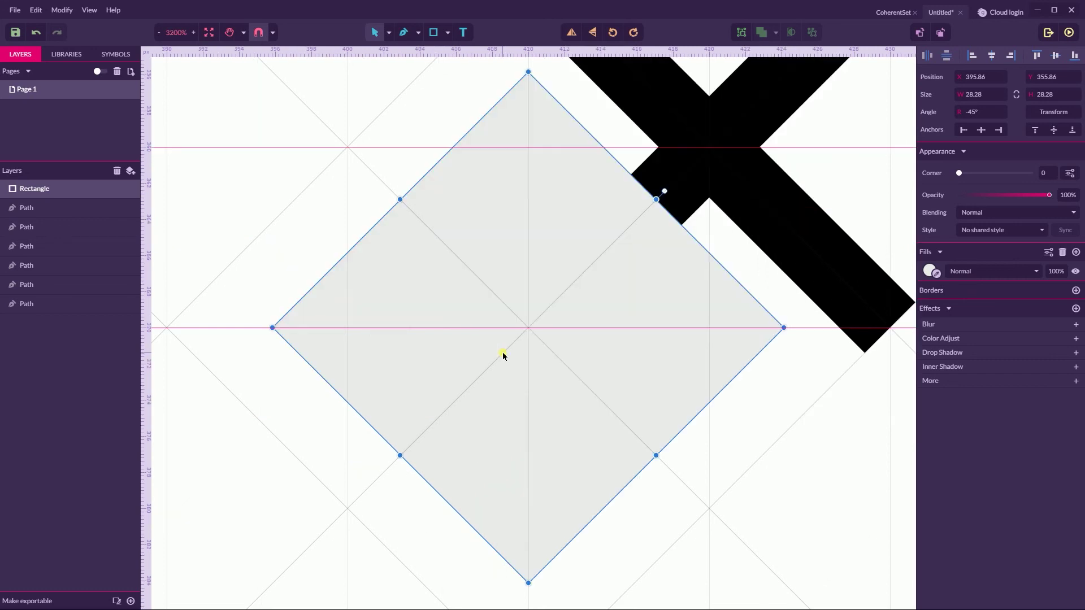
pyautogui.press('space')
pyautogui.moveTo(766, 193); pyautogui.dragTo(545, 362)
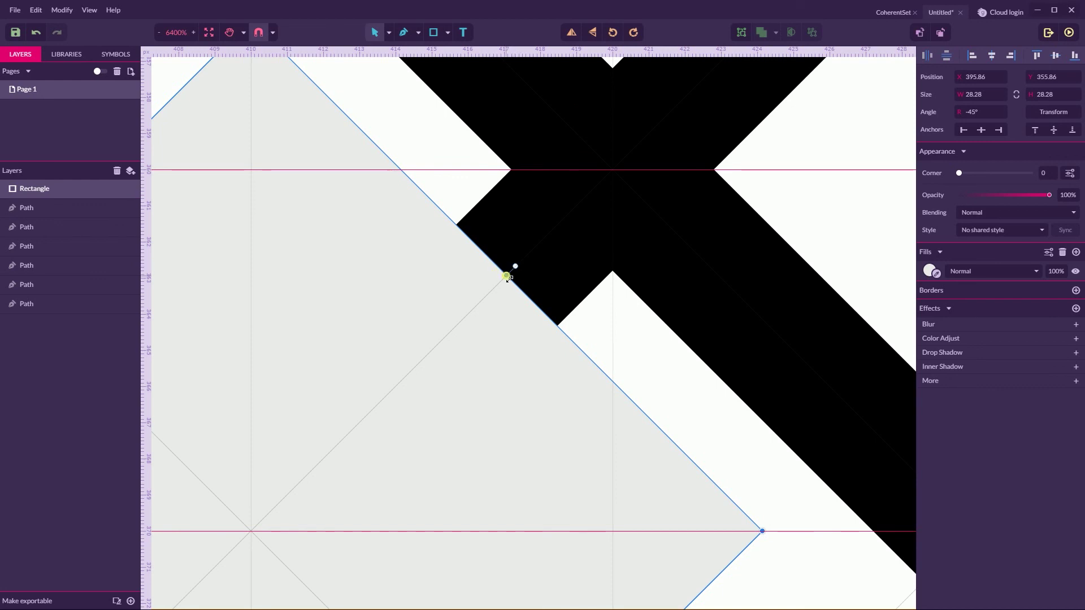
pyautogui.moveTo(507, 277); pyautogui.dragTo(562, 220)
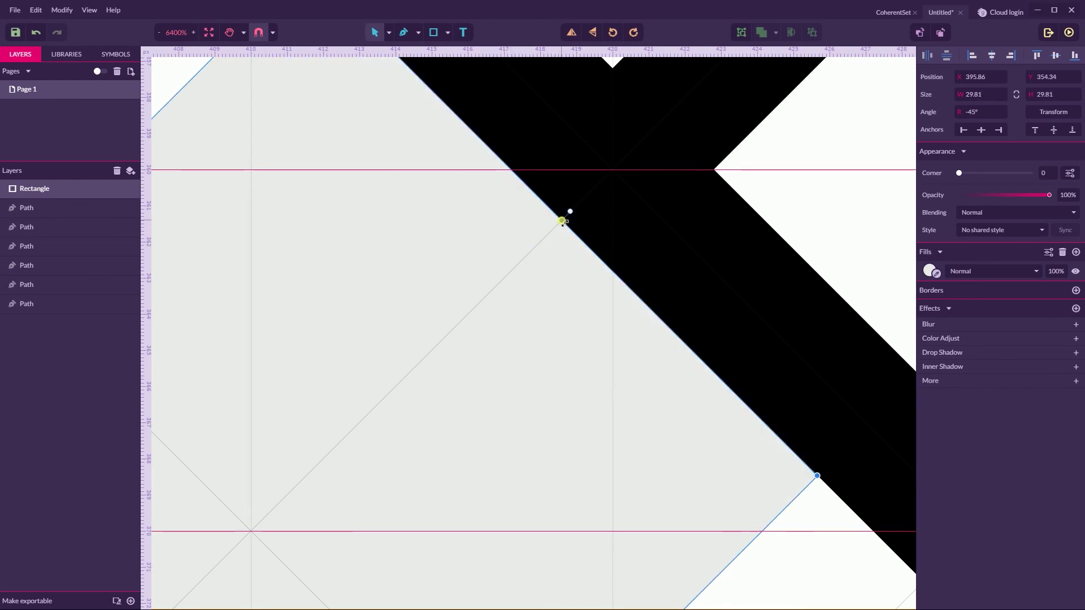
pyautogui.click(786, 156)
pyautogui.hotkey('ctrl', '-')
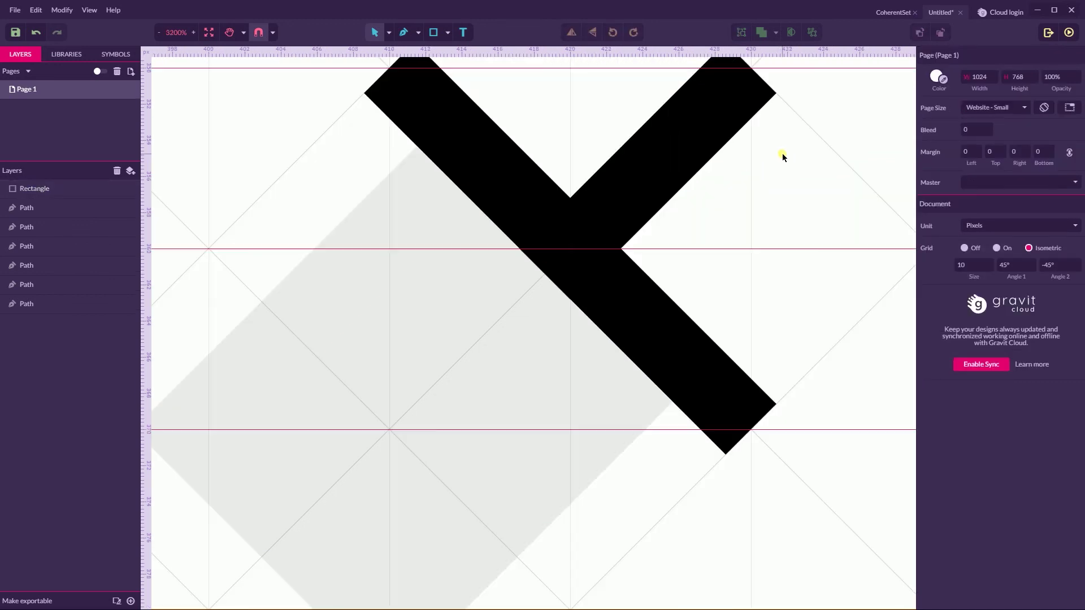
pyautogui.hotkey('ctrl', '-')
pyautogui.click(463, 381)
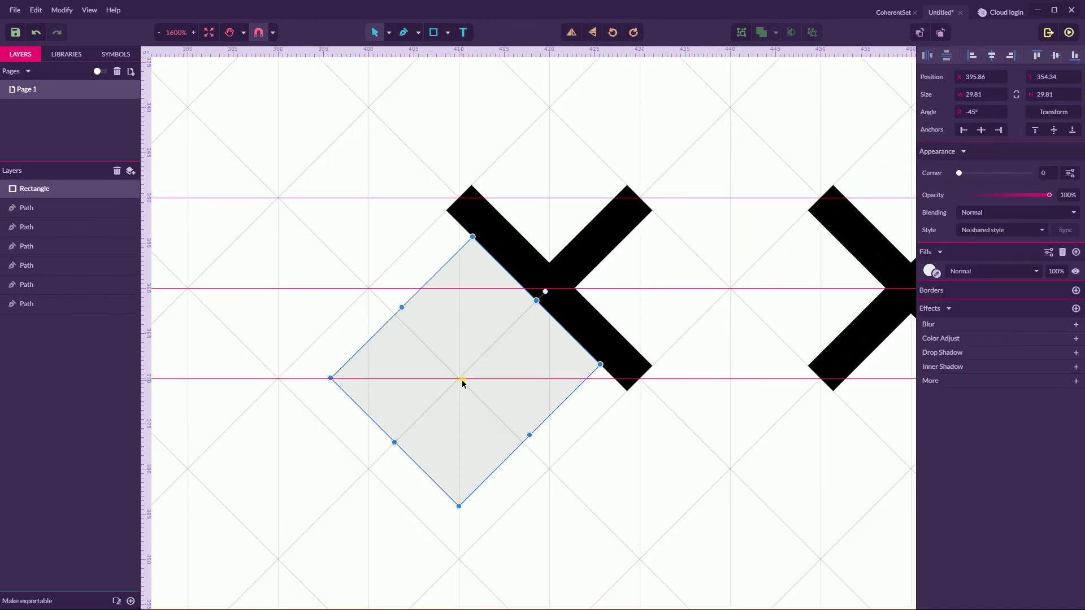
# - Duplicate the grey diamond and align the copy over the X's lower-right arm
pyautogui.hotkey('ctrl', 'd')
pyautogui.moveTo(466, 352); pyautogui.dragTo(627, 345)
pyautogui.scroll(3, 686, 230)
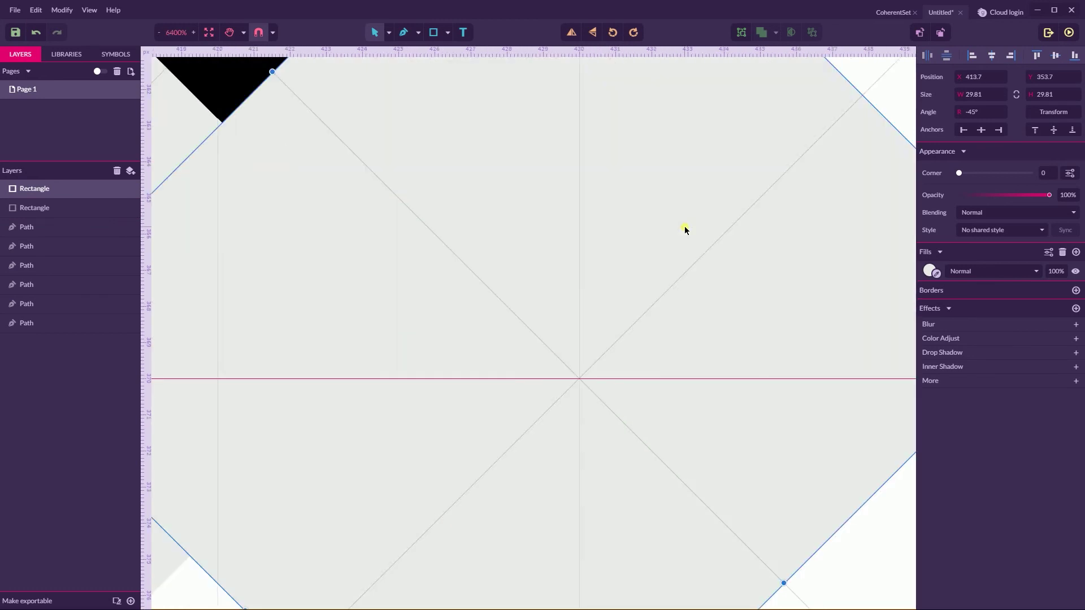
pyautogui.scroll(-1, 467, 252)
pyautogui.moveTo(431, 326); pyautogui.dragTo(429, 326)
pyautogui.click(682, 150)
pyautogui.click(571, 170)
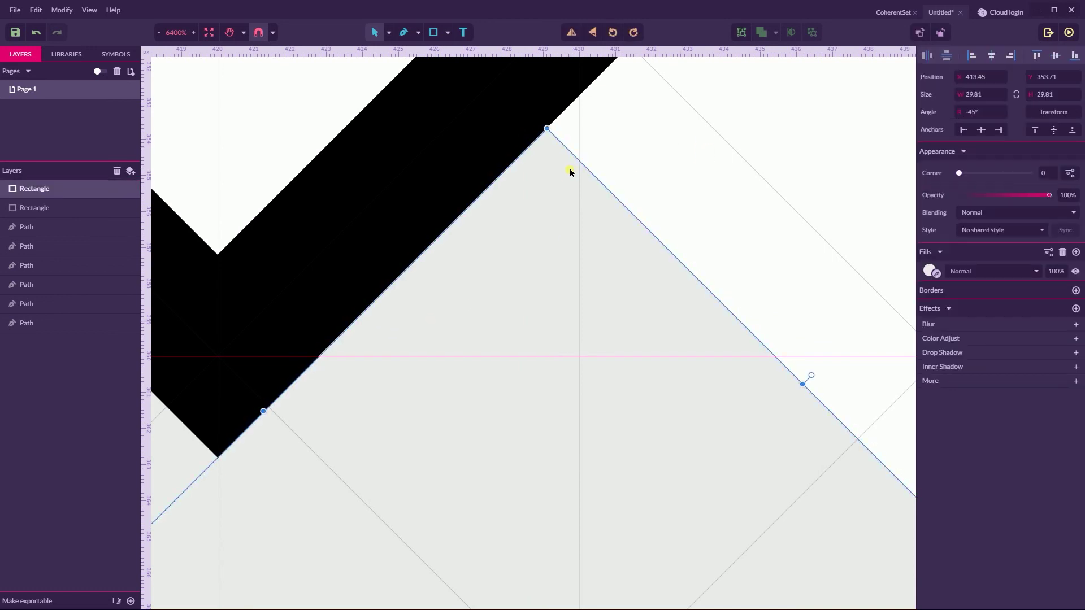
pyautogui.press('Down')
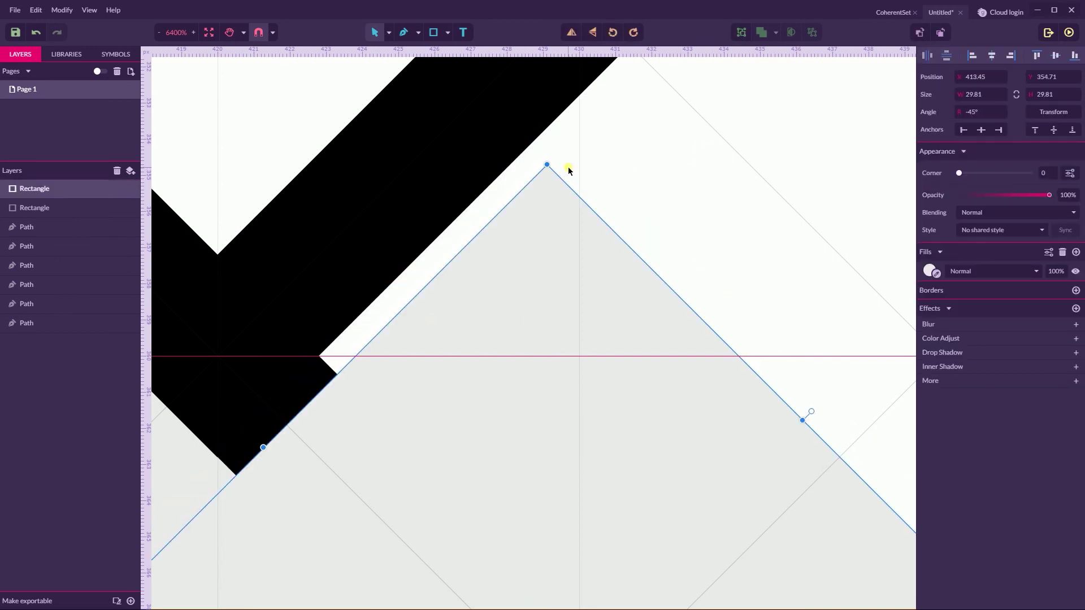
pyautogui.press('Up')
pyautogui.click(628, 134)
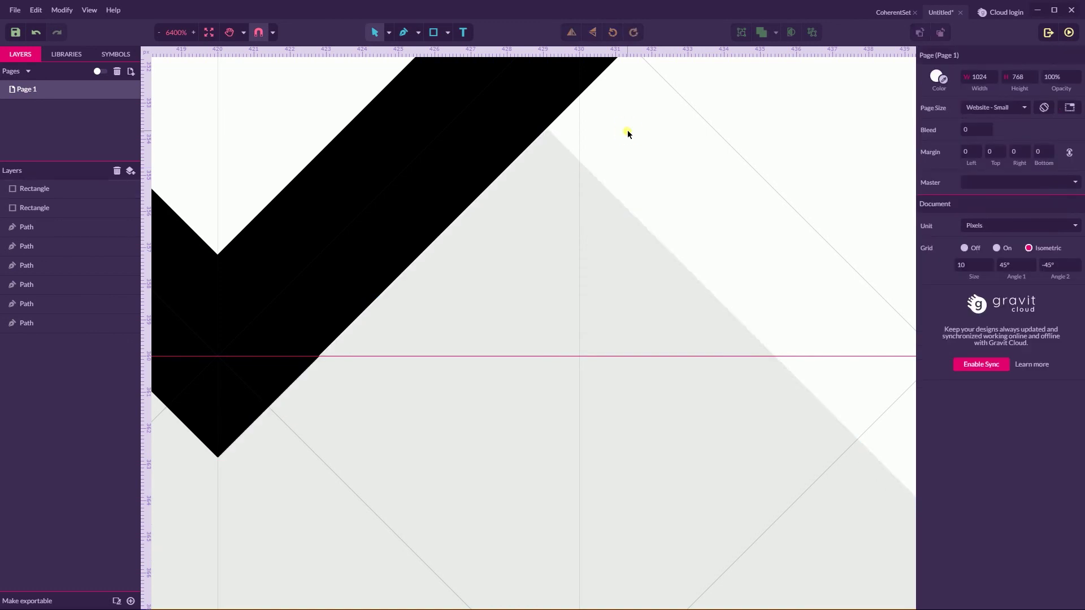
pyautogui.click(567, 169)
# - Select both grey diamonds together with the X's strokes
pyautogui.click(273, 32)
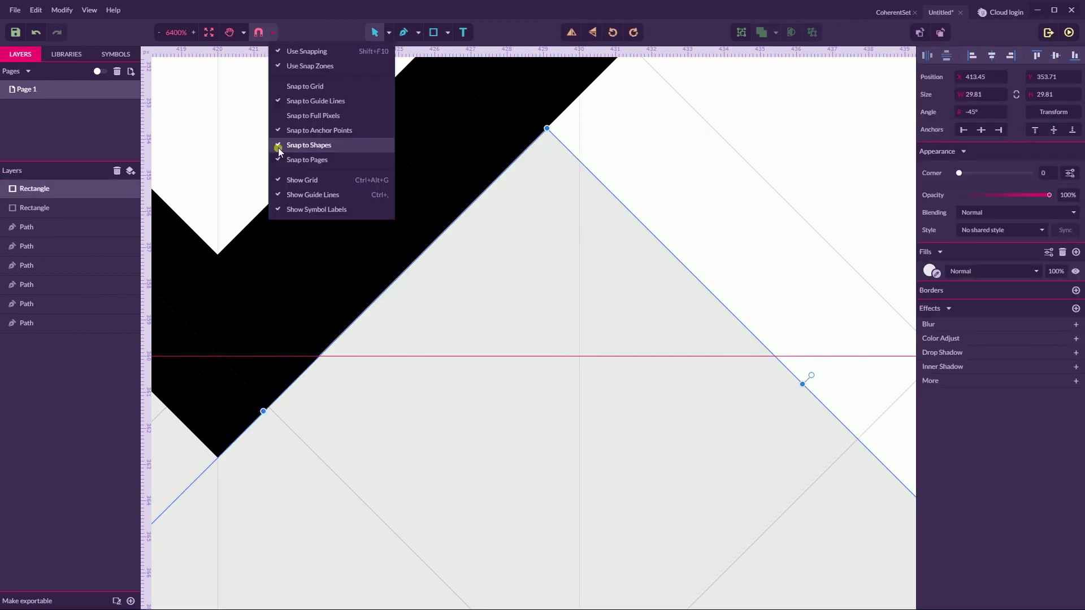
pyautogui.click(652, 134)
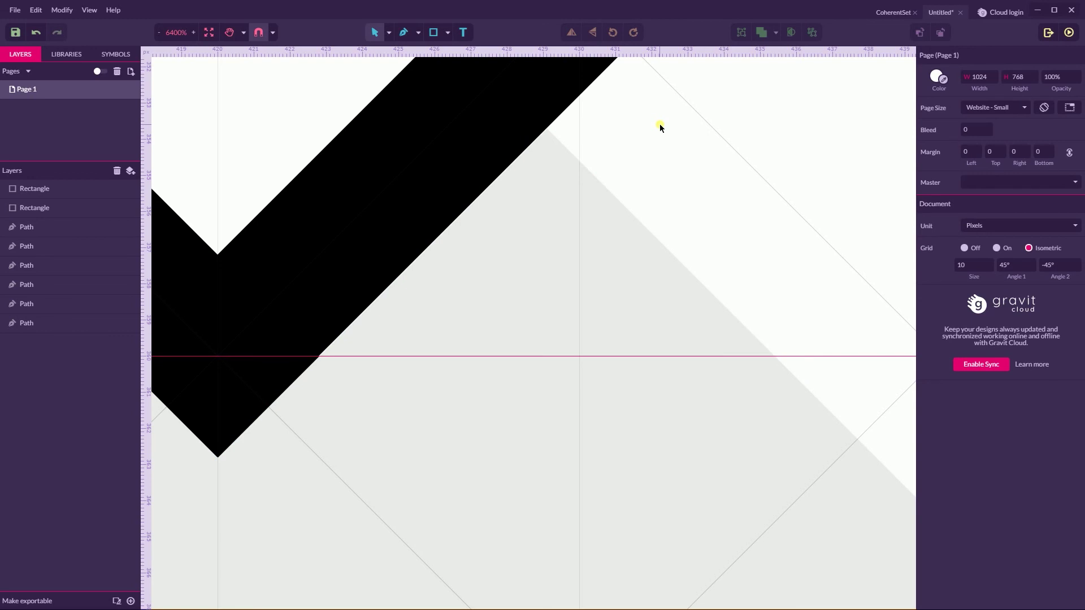
pyautogui.hotkey('ctrl', '-')
pyautogui.hotkey('ctrl', '-')
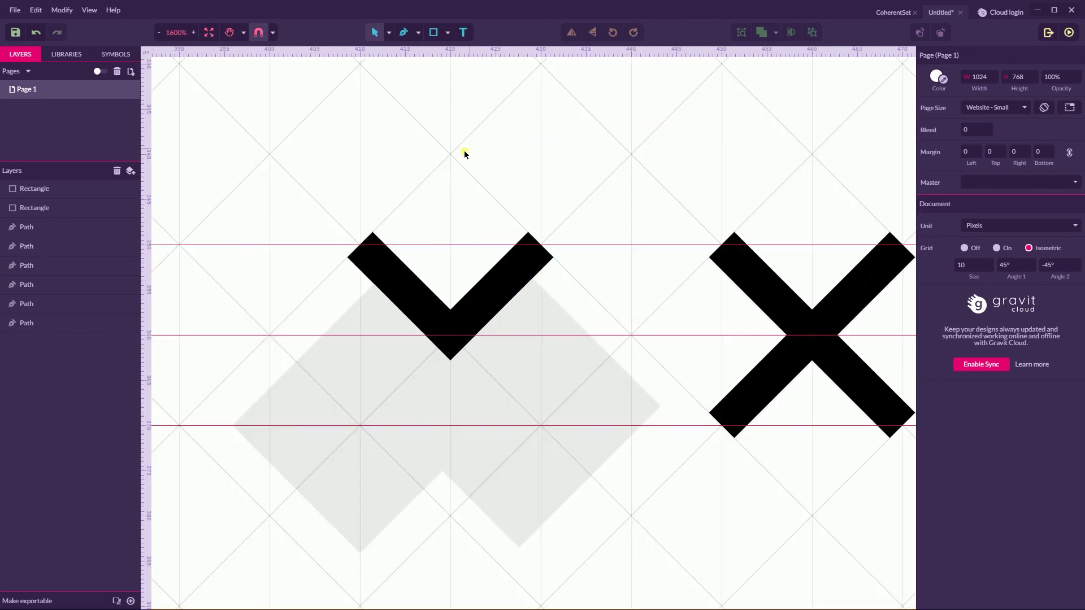
pyautogui.moveTo(356, 151); pyautogui.dragTo(538, 405)
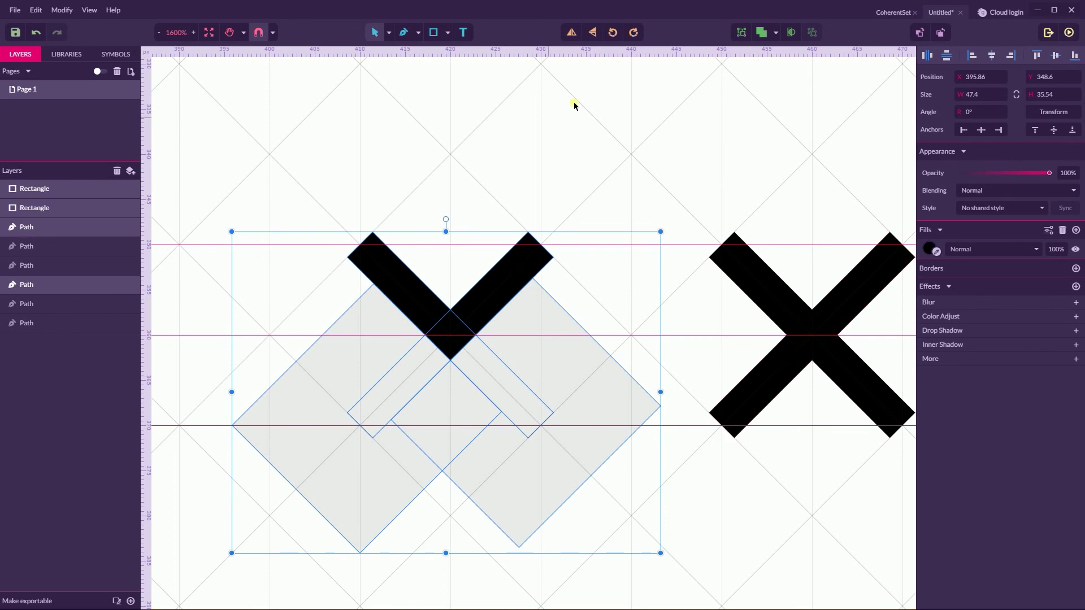
# - Merge the X's two strokes into one compound shape and convert it to a single path
pyautogui.click(778, 31)
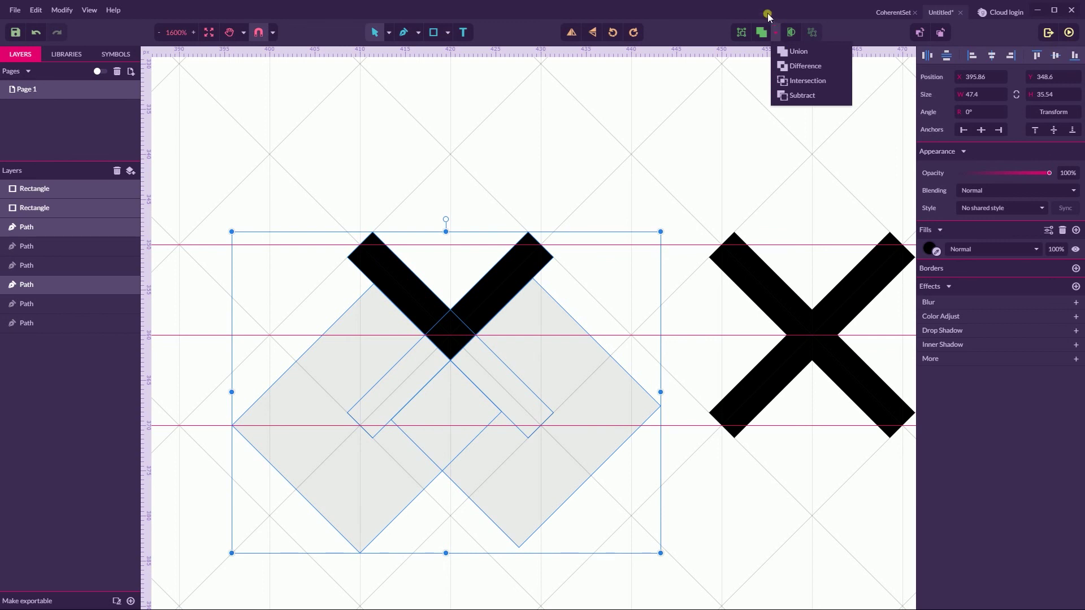
pyautogui.click(788, 96)
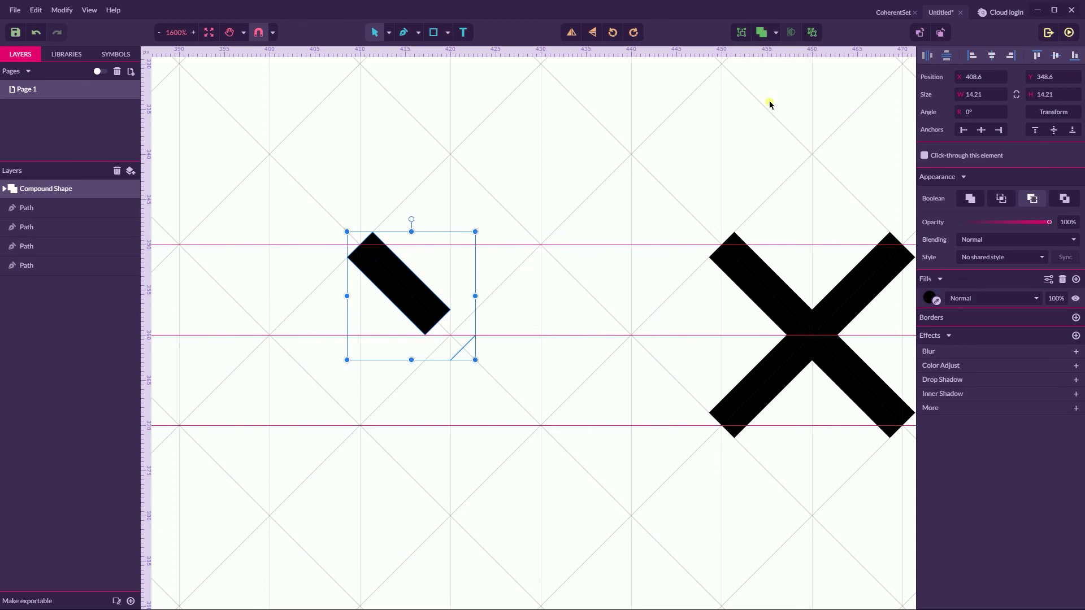
pyautogui.hotkey('ctrl', 'z')
pyautogui.click(627, 135)
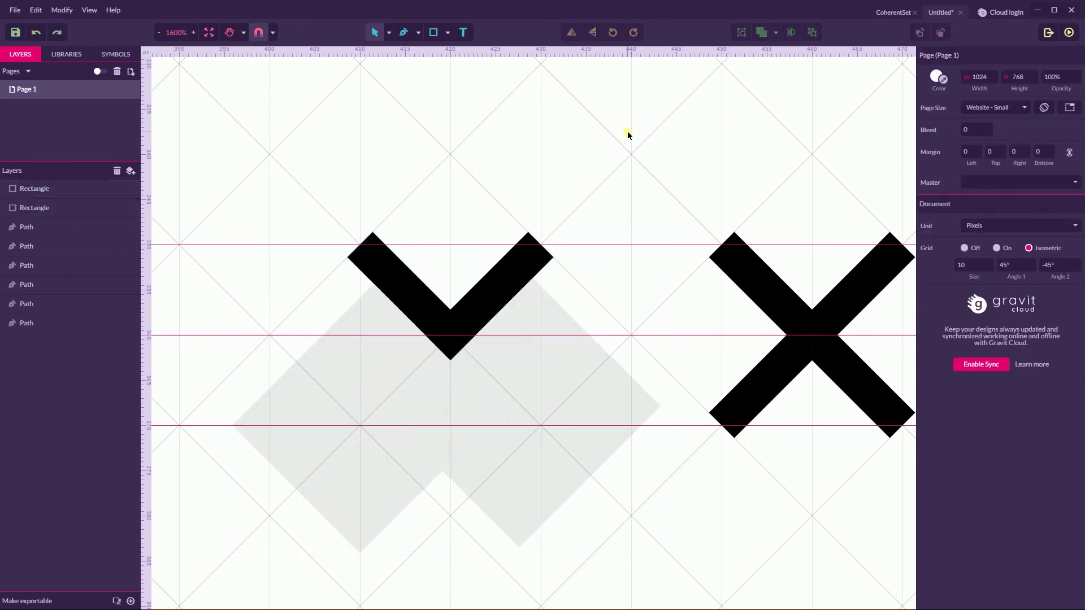
pyautogui.click(503, 274)
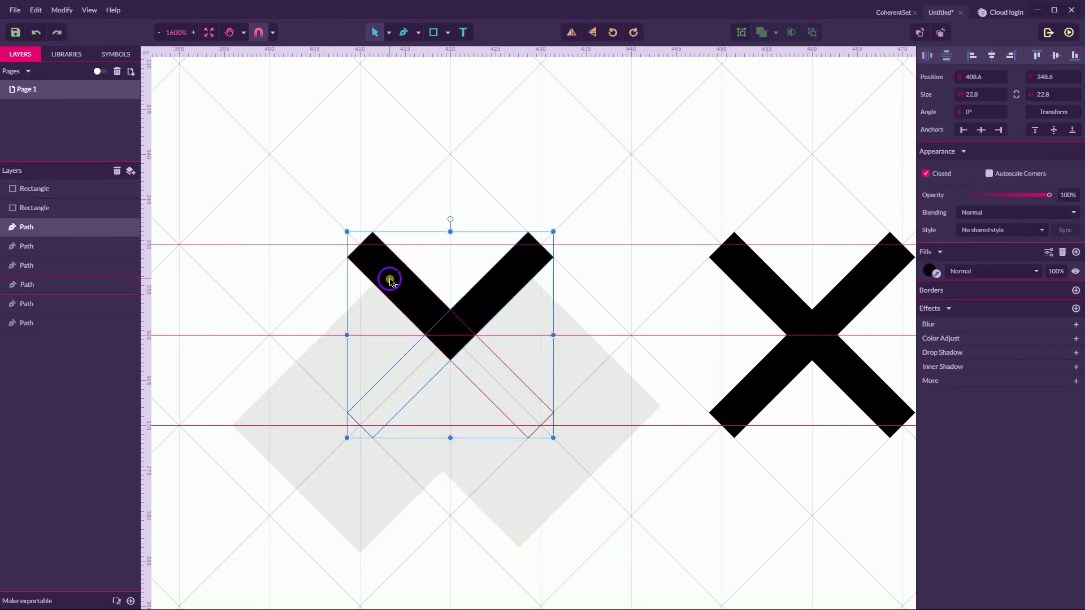
pyautogui.click(761, 35)
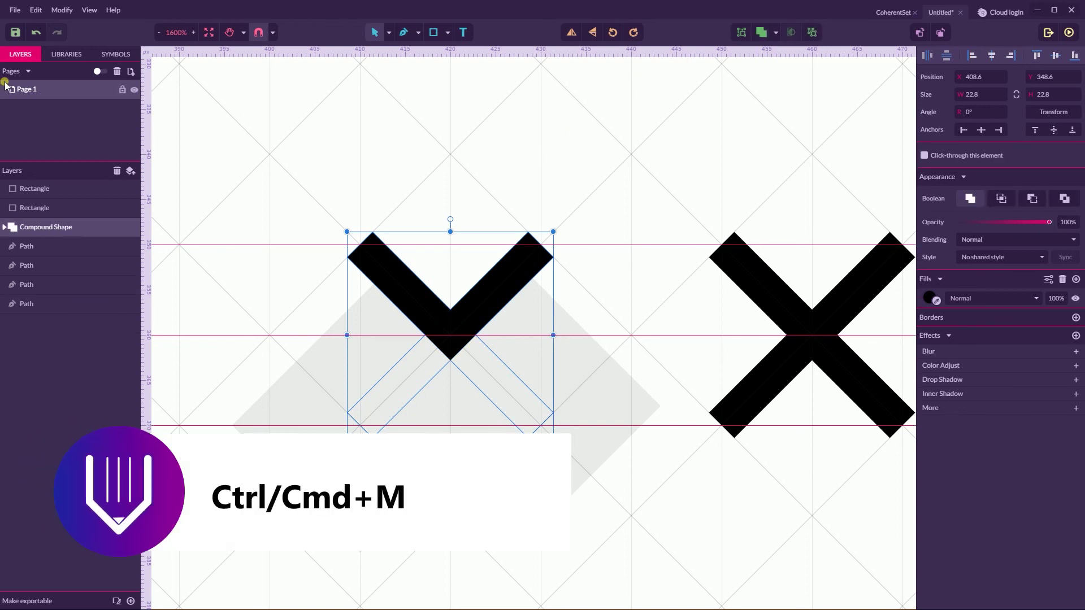
pyautogui.click(61, 10)
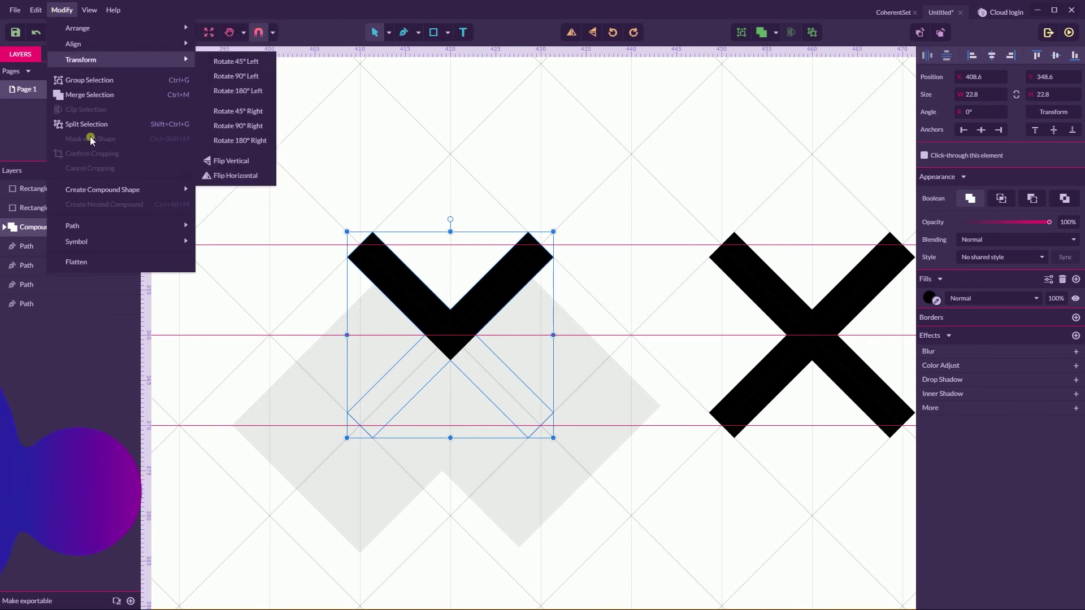
pyautogui.moveTo(90, 192)
pyautogui.moveTo(89, 226)
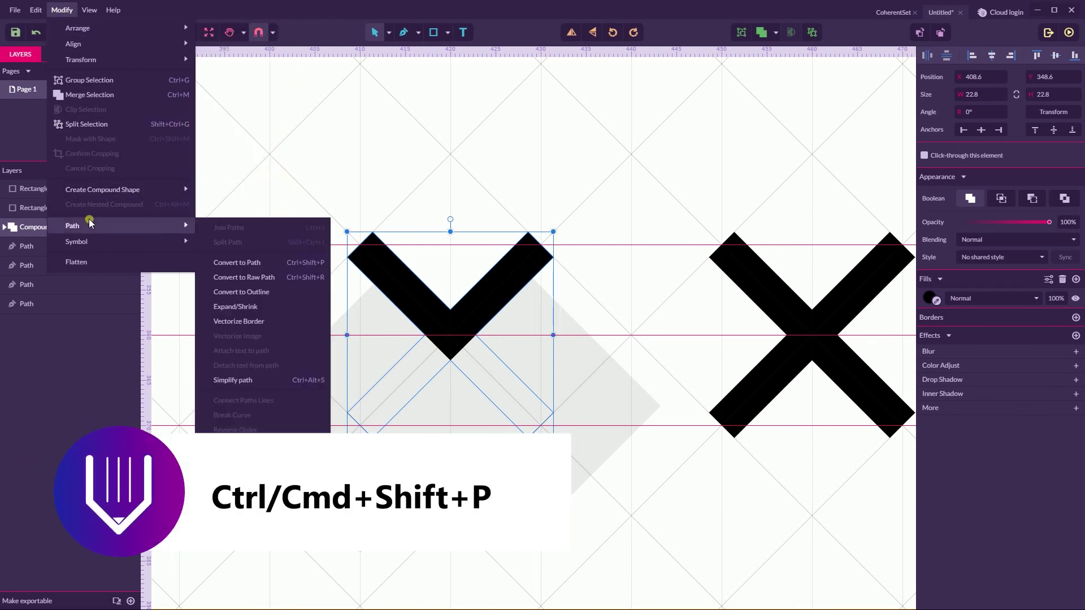
pyautogui.click(249, 267)
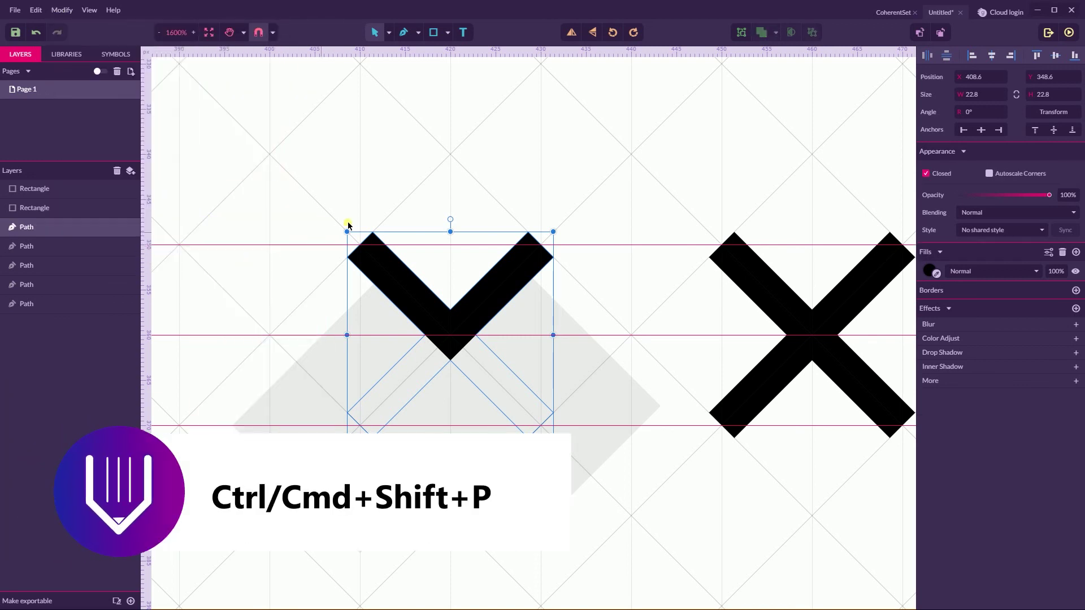
# - Subtract both grey diamonds from the X path, producing a black 22.8×14.21 px chevron
pyautogui.click(432, 183)
pyautogui.moveTo(501, 273); pyautogui.dragTo(513, 128)
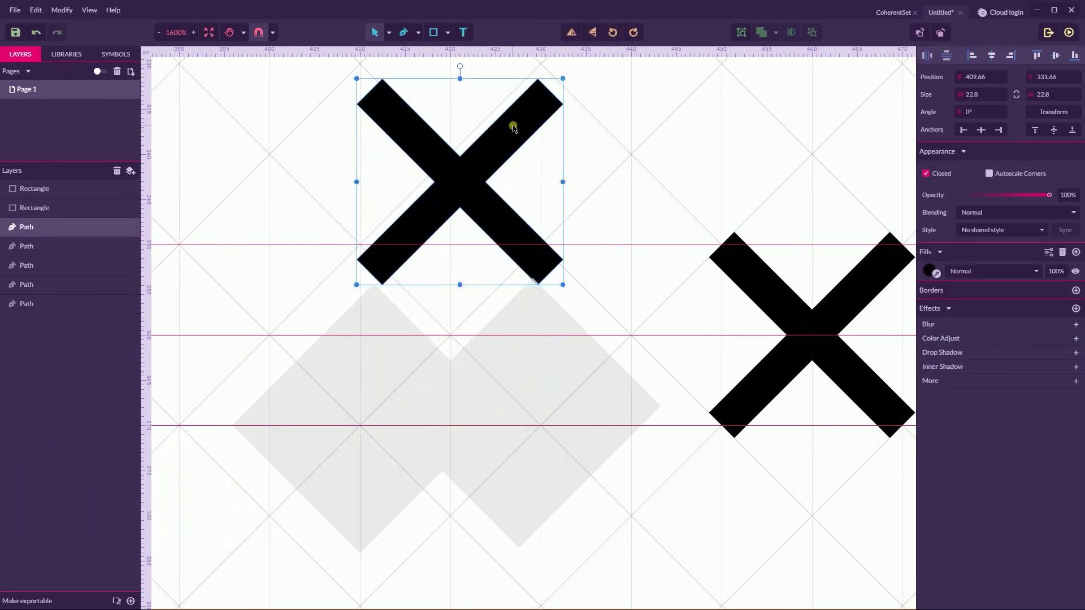
pyautogui.hotkey('ctrl', 'z')
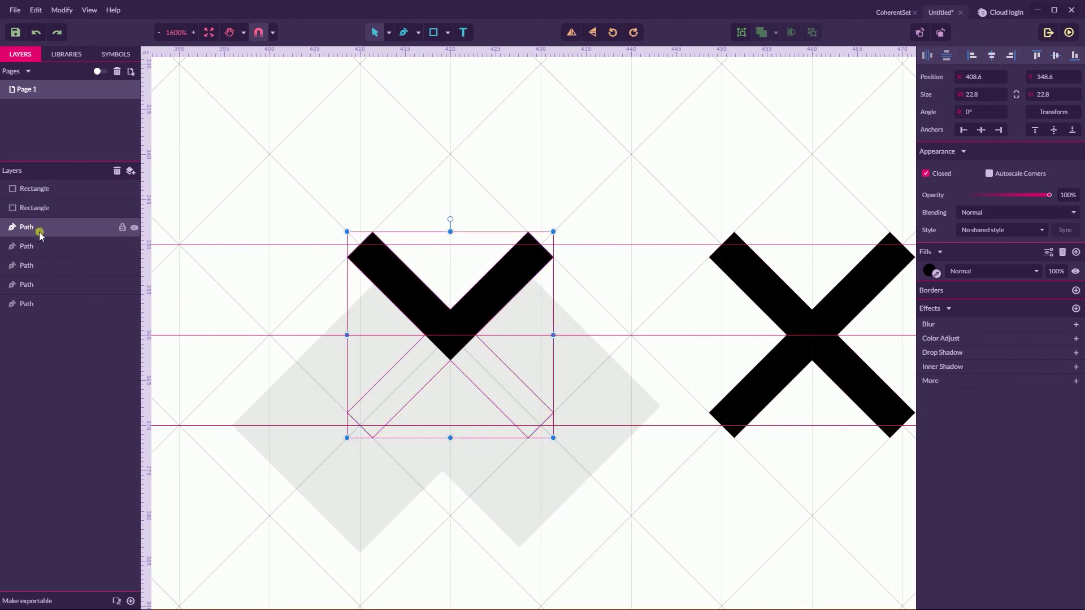
pyautogui.click(451, 411)
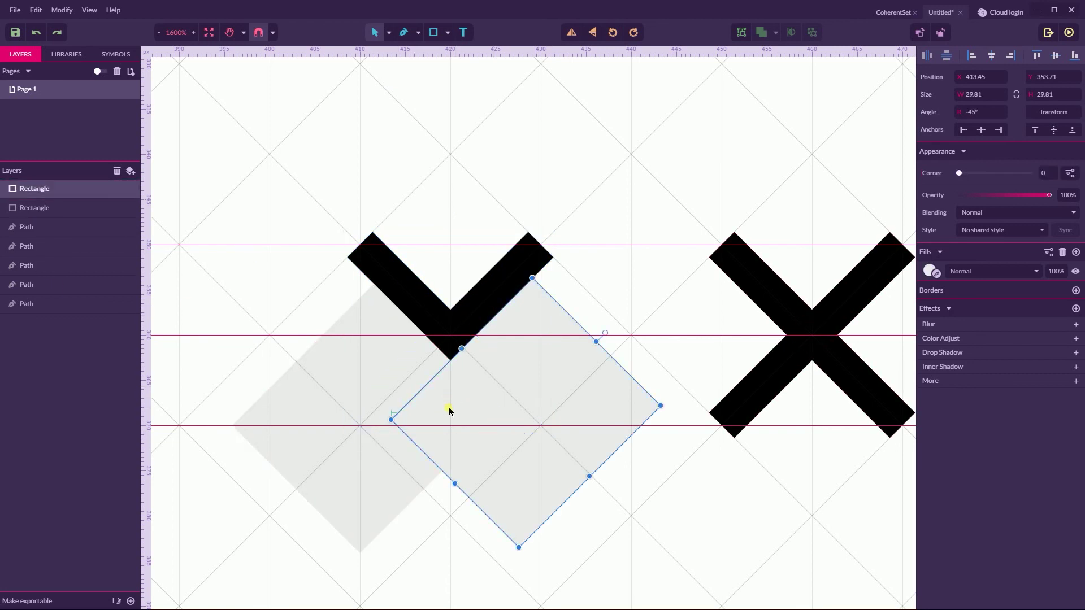
pyautogui.keyDown('shift'); pyautogui.click(376, 361); pyautogui.keyUp('shift')
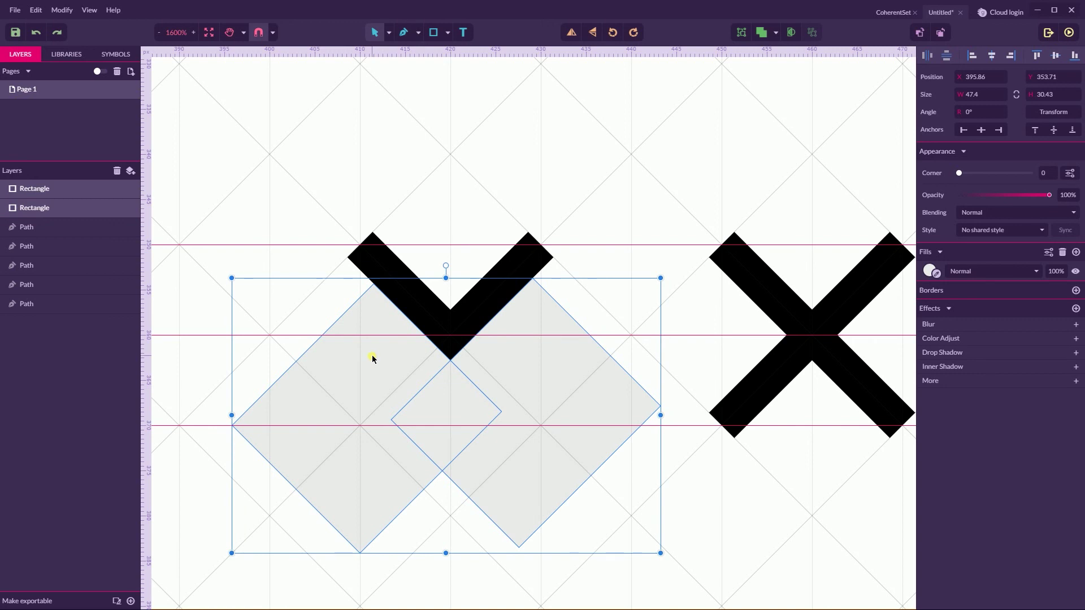
pyautogui.keyDown('shift'); pyautogui.click(383, 265); pyautogui.keyUp('shift')
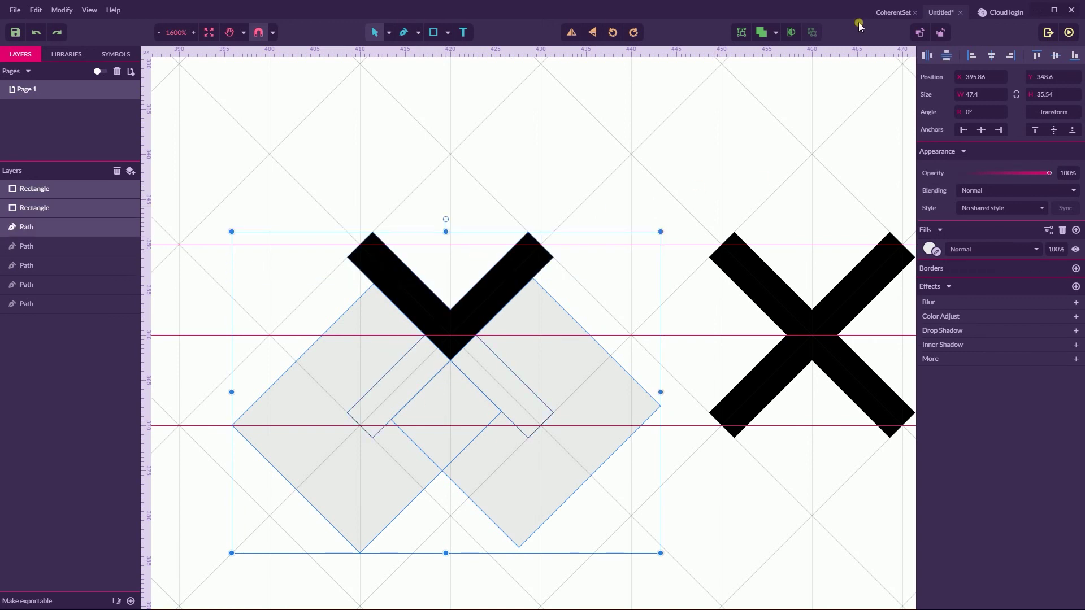
pyautogui.click(777, 32)
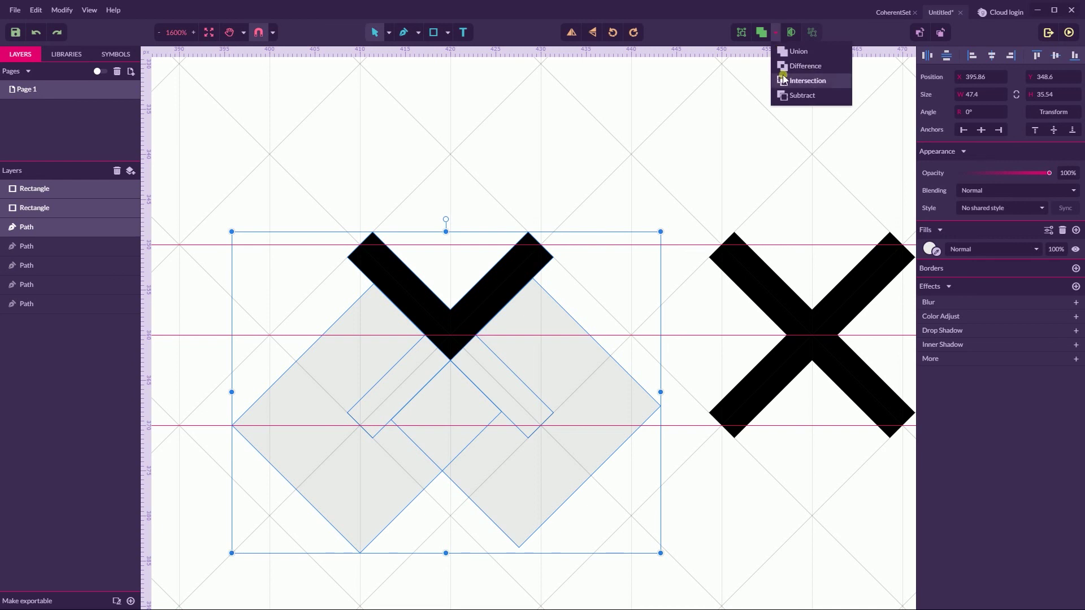
pyautogui.click(783, 96)
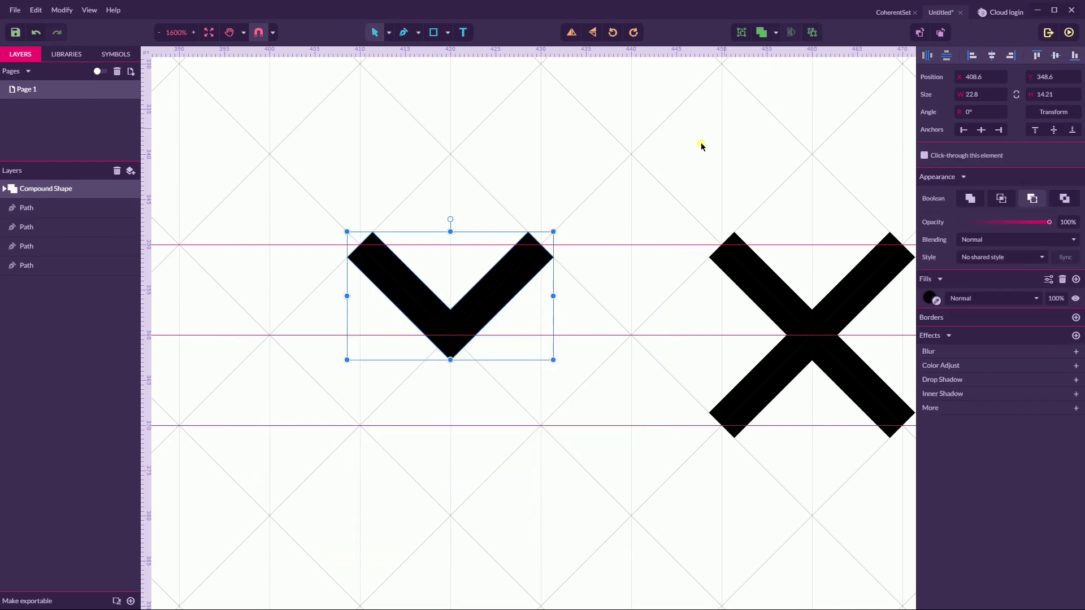
pyautogui.click(650, 169)
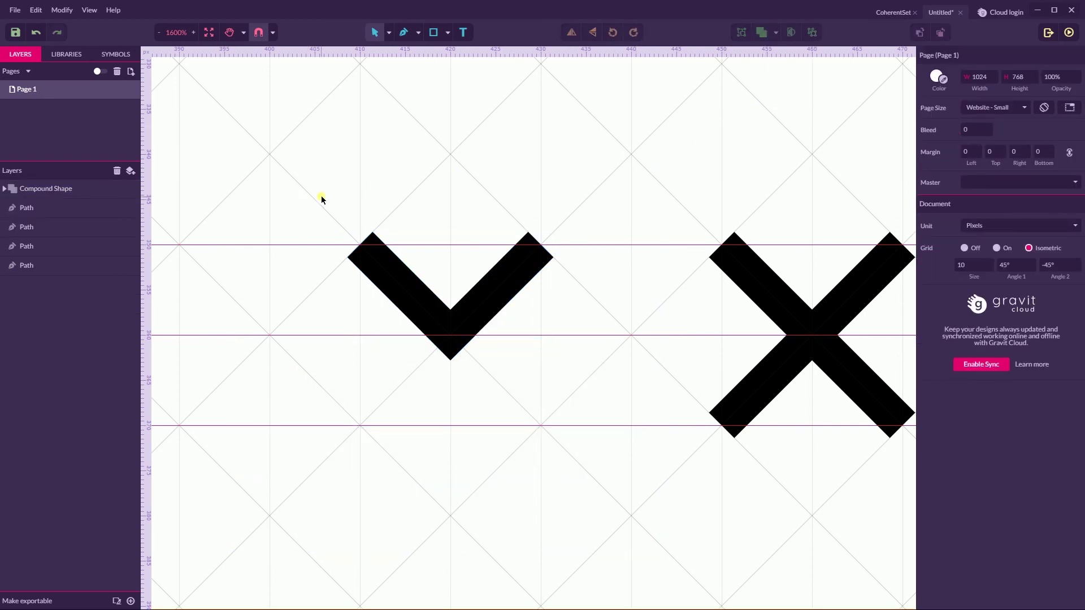
pyautogui.hotkey('ctrl', '+')
pyautogui.hotkey('ctrl', '+')
pyautogui.hotkey('ctrl', '-')
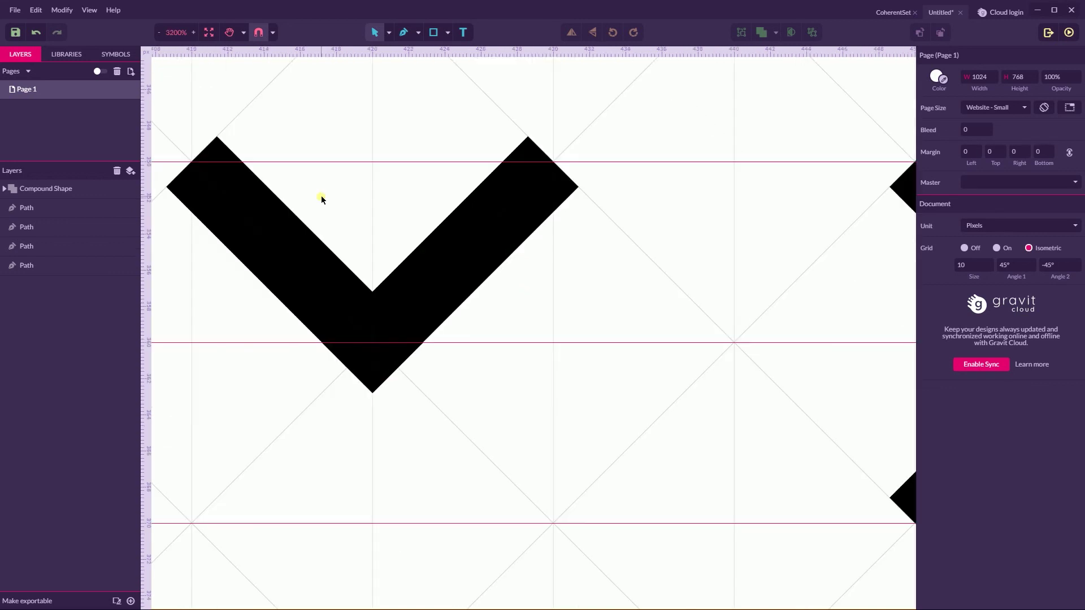
pyautogui.click(230, 226)
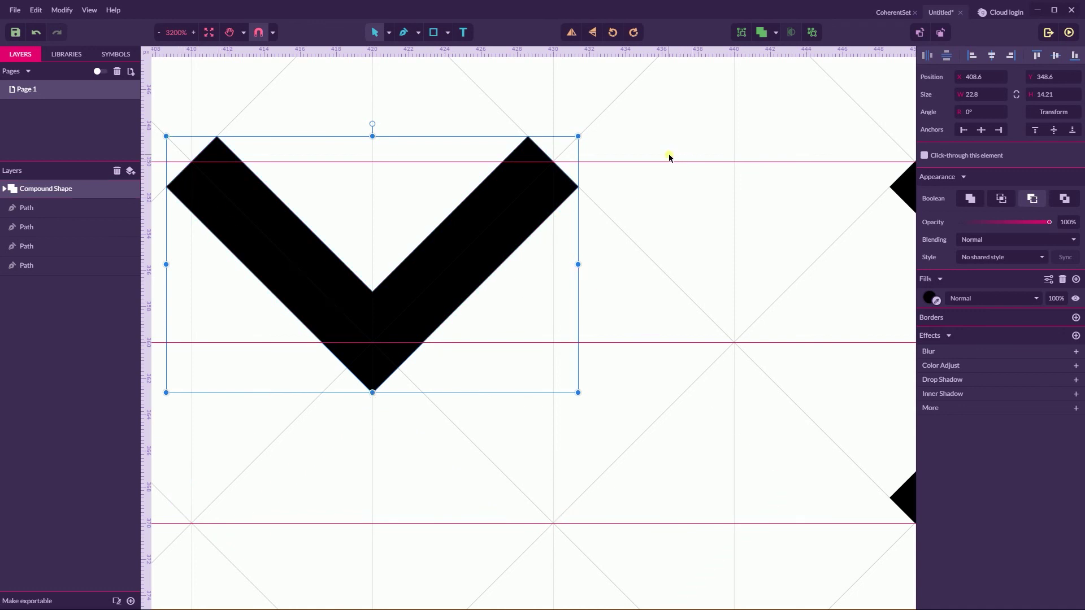
pyautogui.hotkey('ctrl', '-')
pyautogui.hotkey('ctrl', '-')
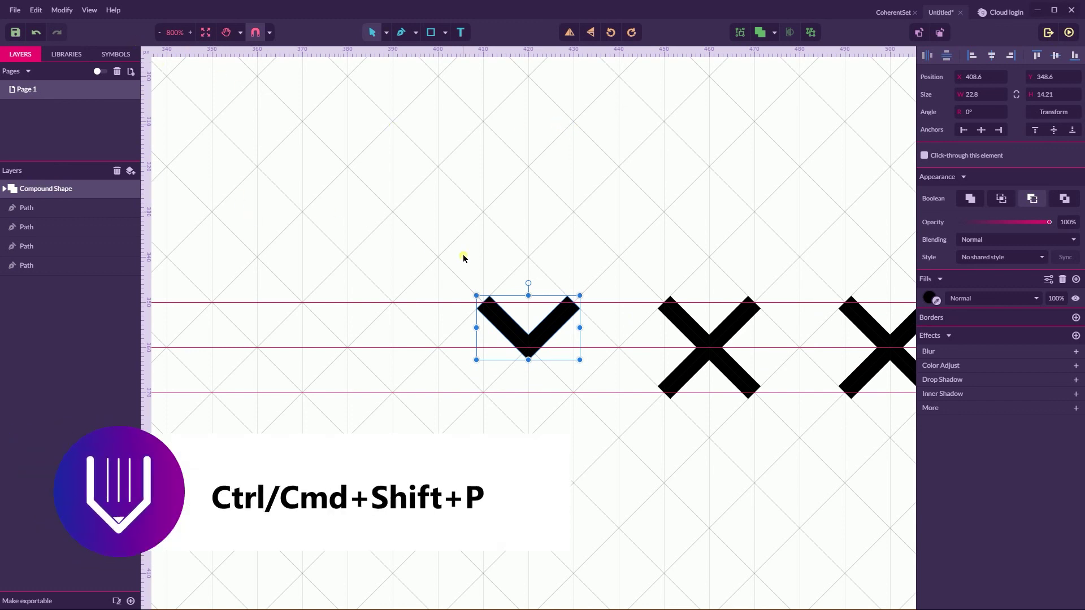
pyautogui.hotkey('ctrl', 'shift', 'p')
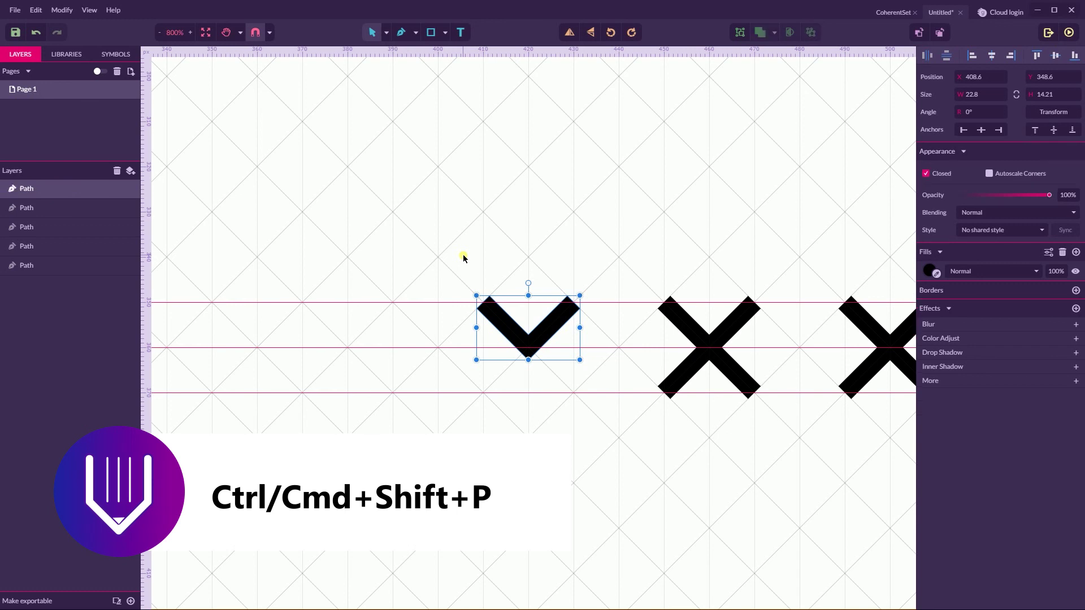
pyautogui.click(581, 206)
pyautogui.moveTo(552, 328); pyautogui.dragTo(554, 244)
pyautogui.hotkey('ctrl', 'z')
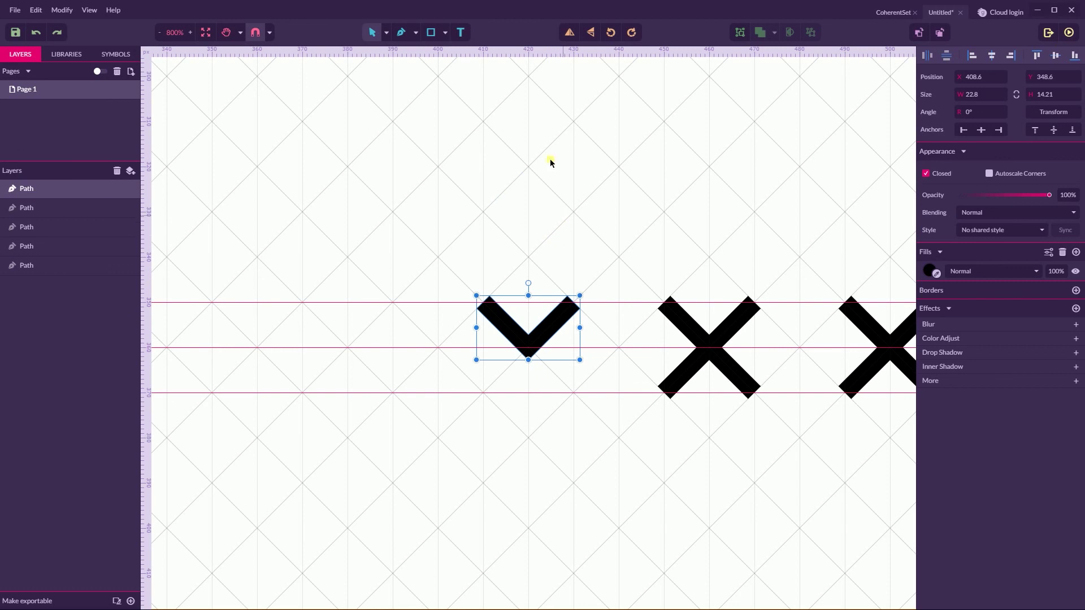
pyautogui.click(386, 33)
pyautogui.click(403, 66)
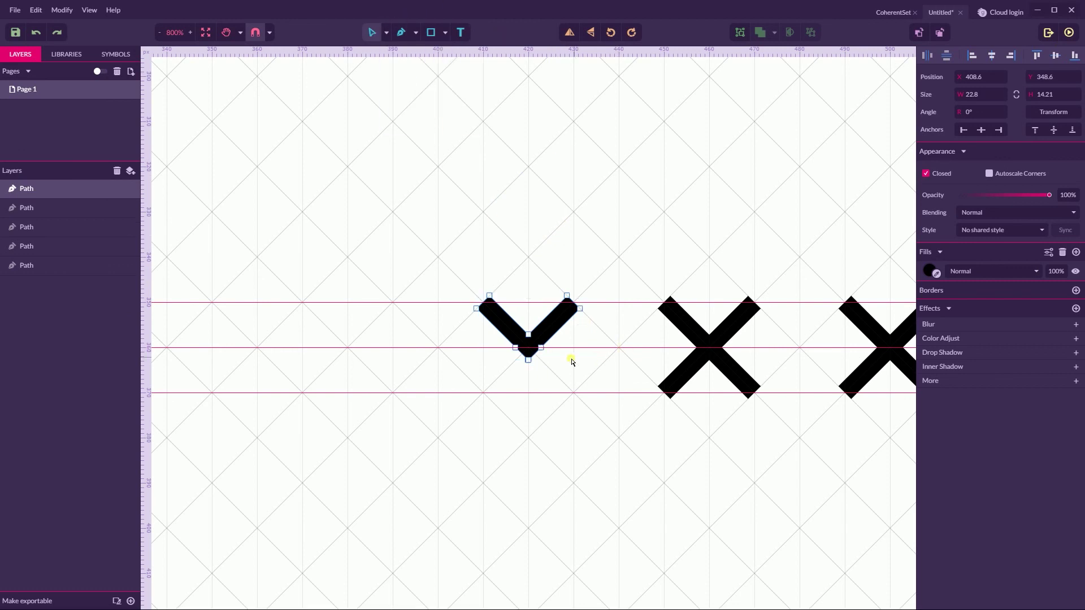
pyautogui.click(541, 347)
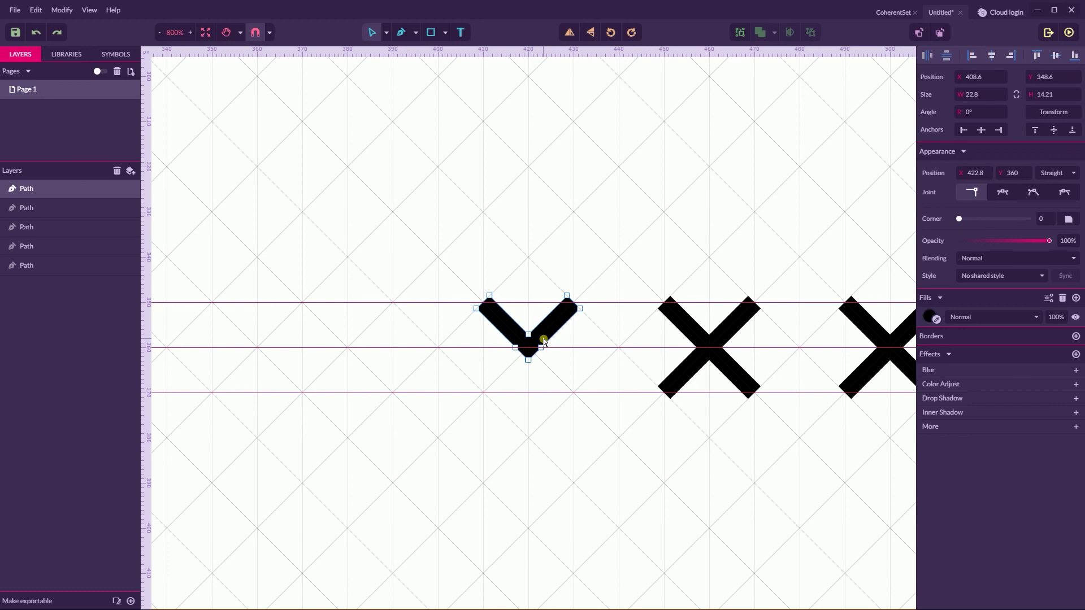
pyautogui.hotkey('ctrl', '2')
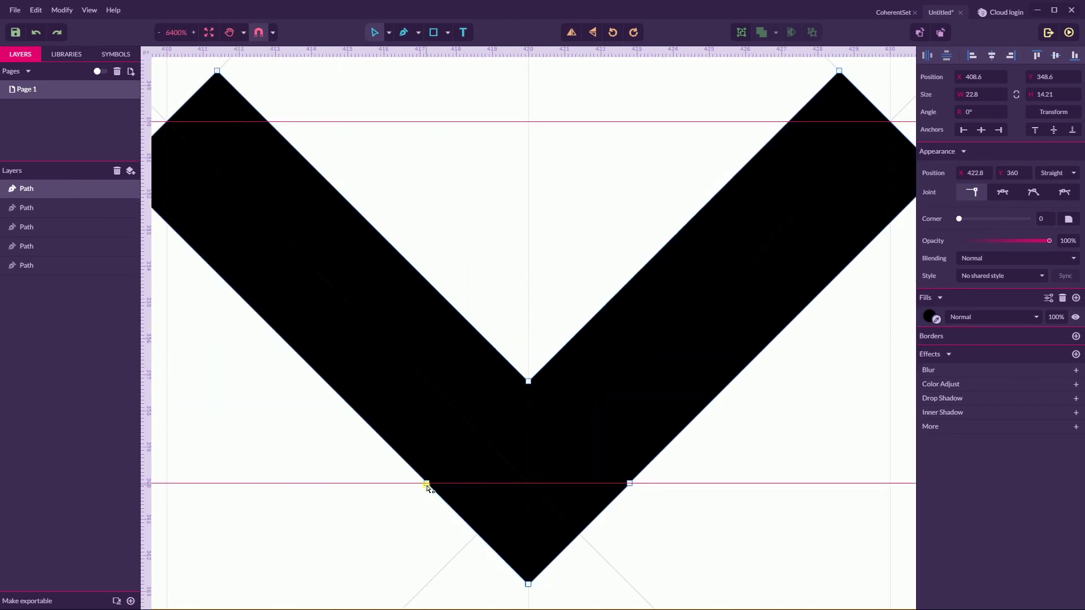
pyautogui.moveTo(363, 465); pyautogui.dragTo(470, 500)
pyautogui.moveTo(620, 505); pyautogui.dragTo(618, 506)
pyautogui.click(390, 40)
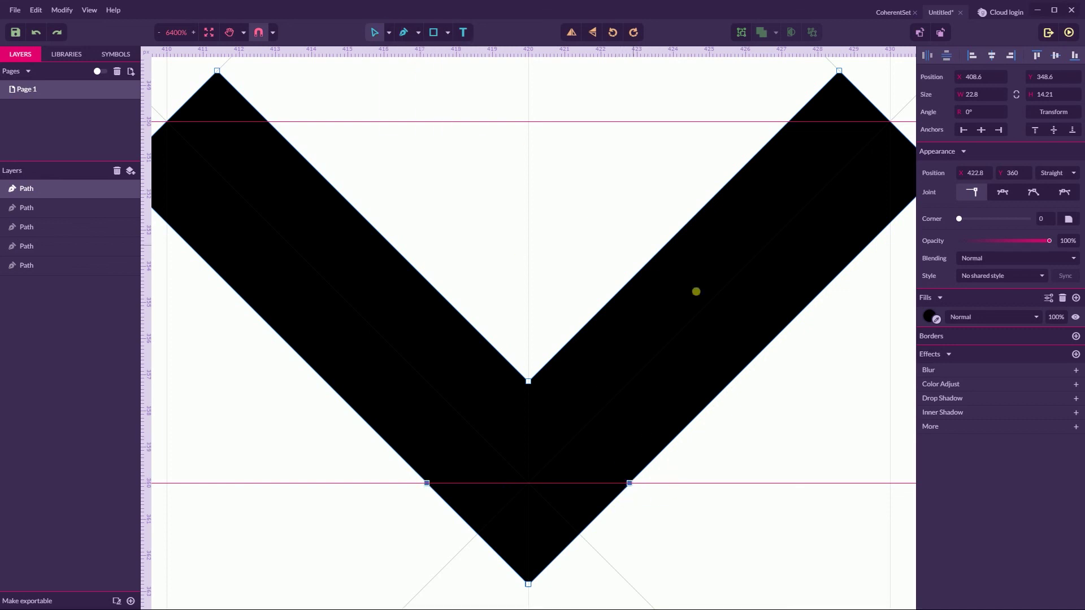
pyautogui.click(744, 435)
pyautogui.click(778, 454)
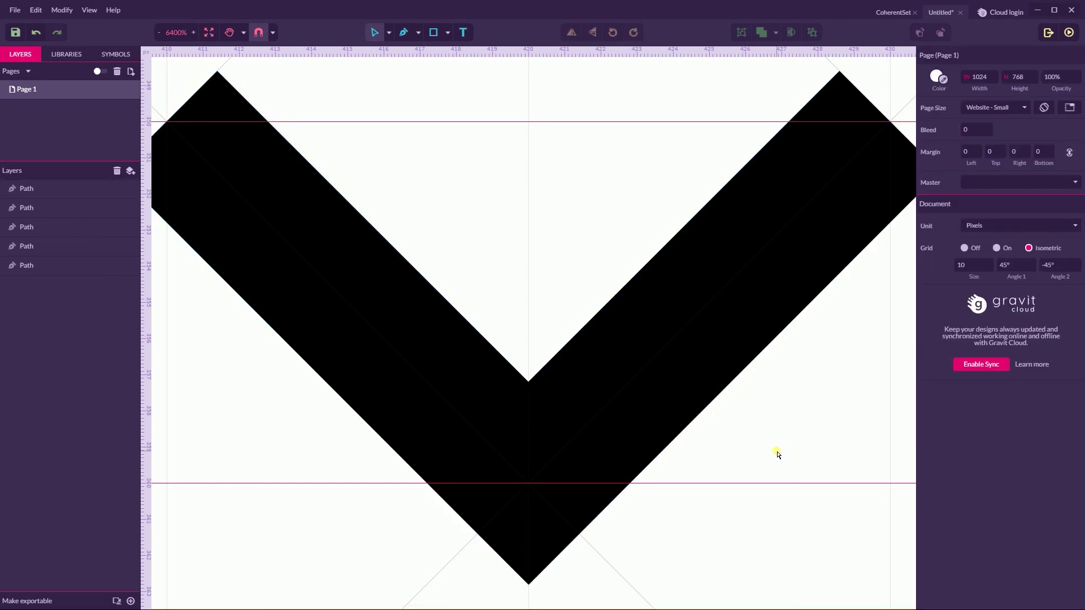
pyautogui.hotkey('ctrl', '-')
pyautogui.hotkey('ctrl', '-')
pyautogui.hotkey('ctrl', '-')
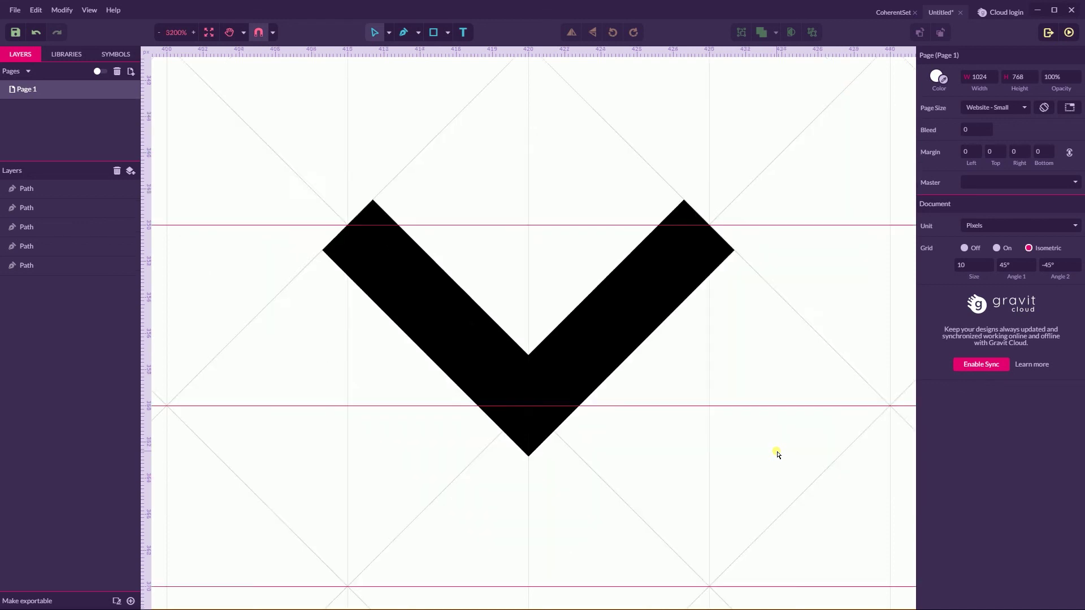
pyautogui.hotkey('ctrl', '+')
pyautogui.hotkey('ctrl', '-')
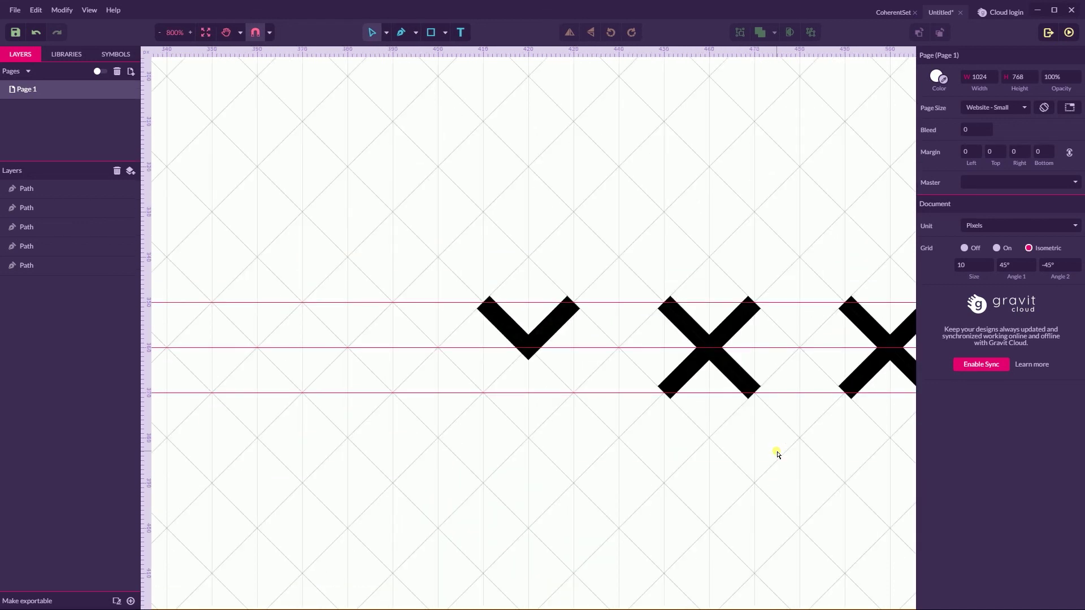
# - Draw a horizontal line on the y=360 middle guide to the right of the second X
pyautogui.press('space')
pyautogui.moveTo(809, 229); pyautogui.dragTo(353, 227)
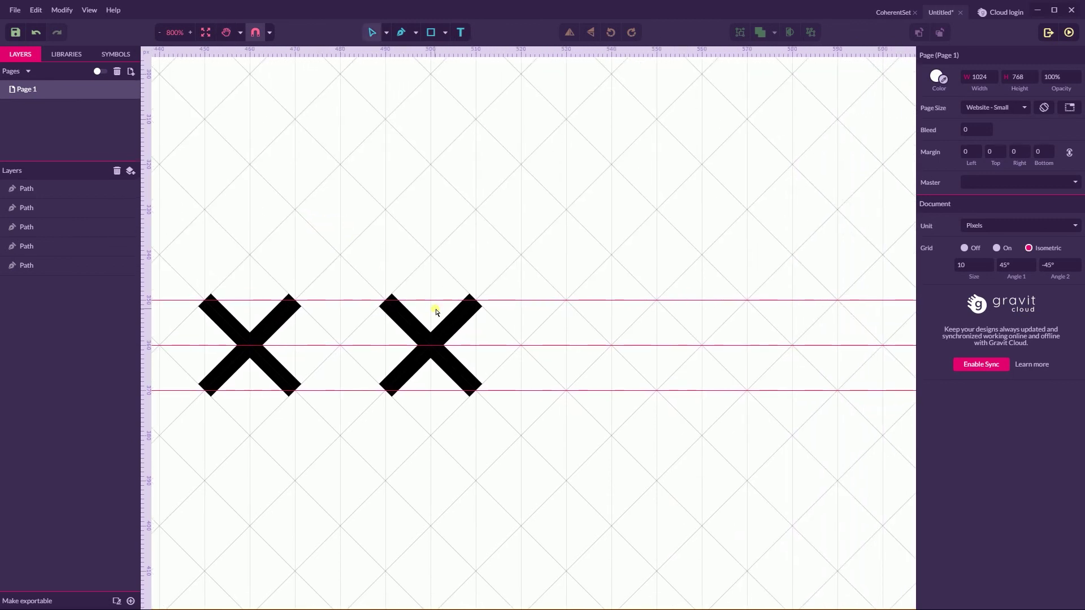
pyautogui.click(446, 332)
pyautogui.keyDown('shift'); pyautogui.click(403, 328); pyautogui.keyUp('shift')
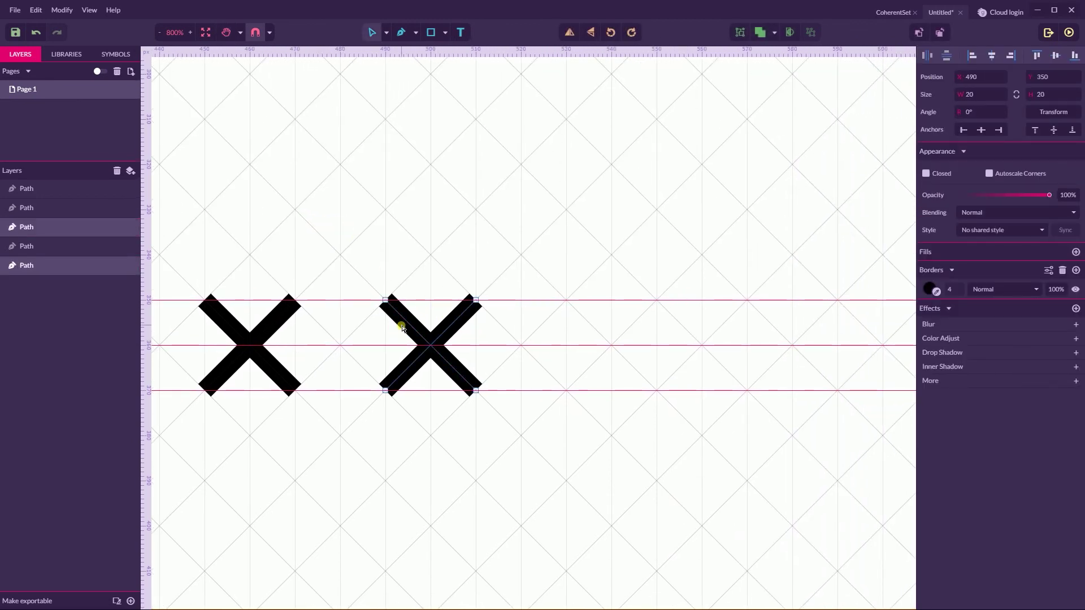
pyautogui.press('l')
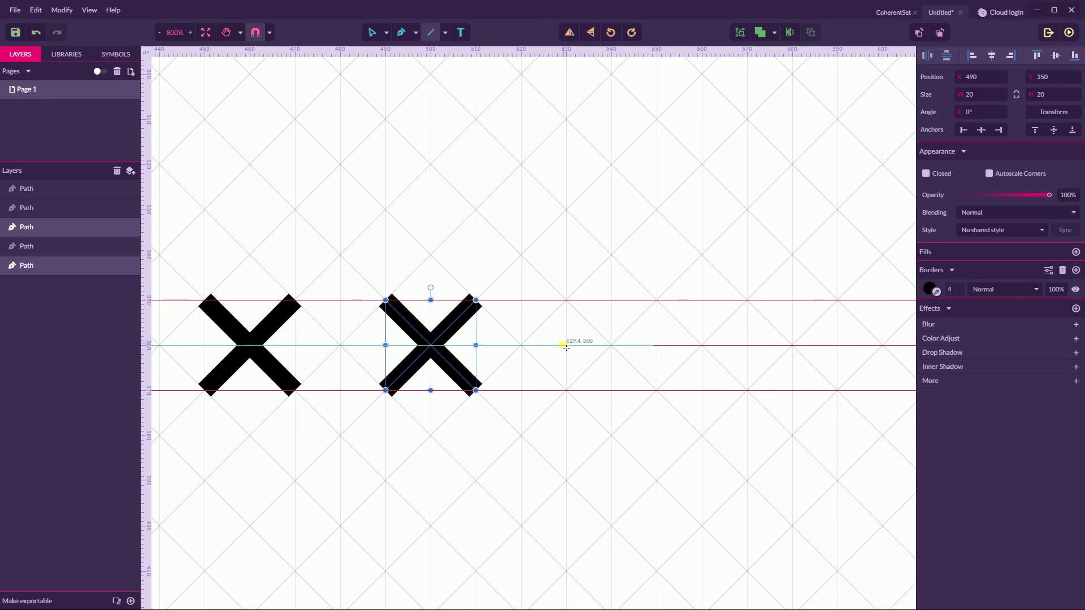
pyautogui.moveTo(566, 346); pyautogui.dragTo(661, 353)
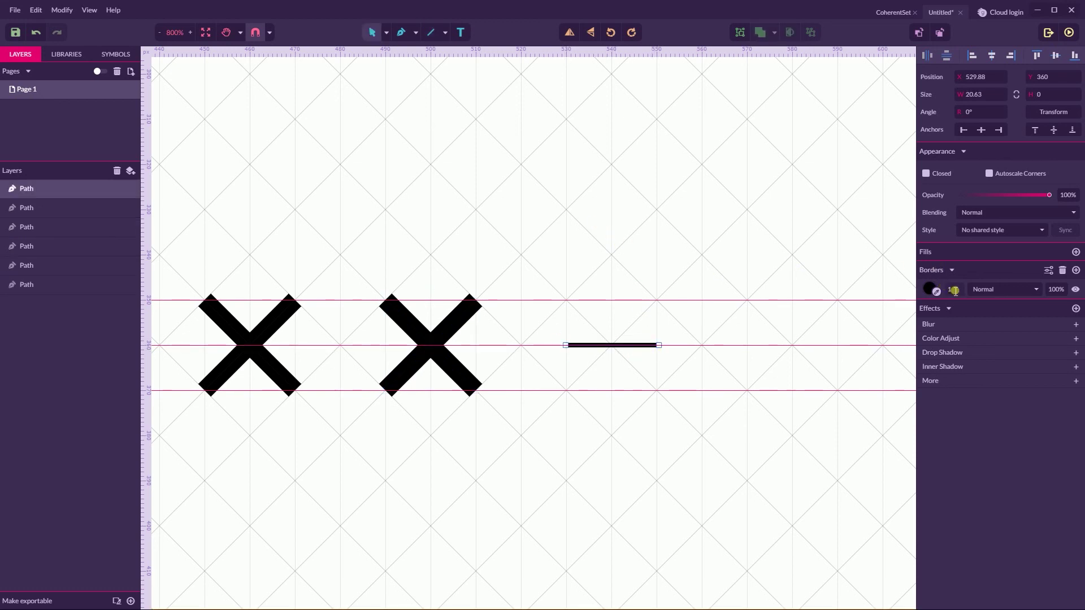
# - Give the line a 4 px border with flat butt ends
pyautogui.scroll(3, 954, 290)
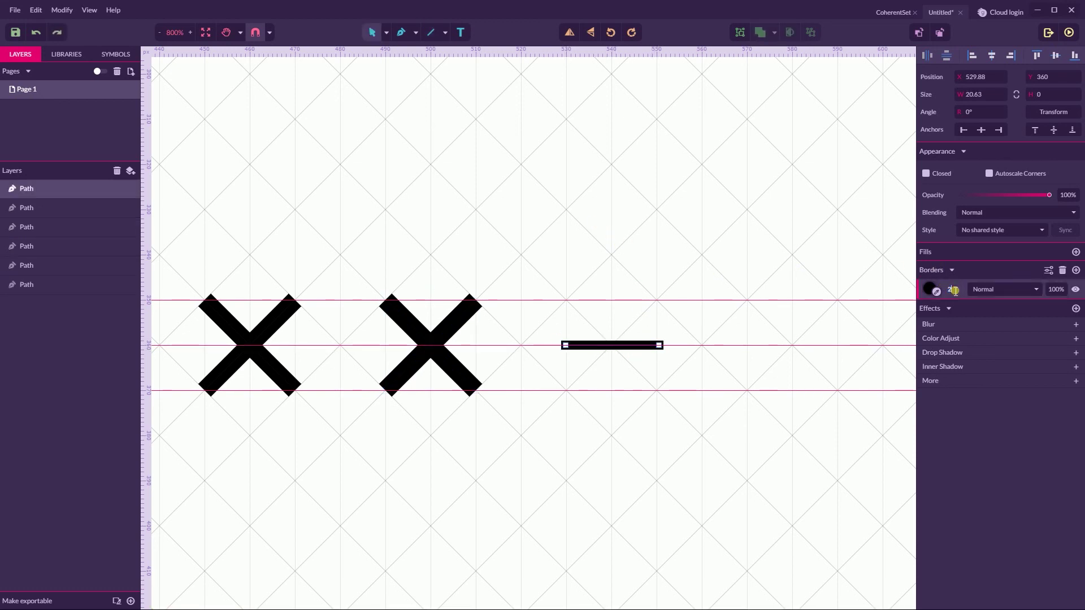
pyautogui.click(384, 34)
pyautogui.click(385, 33)
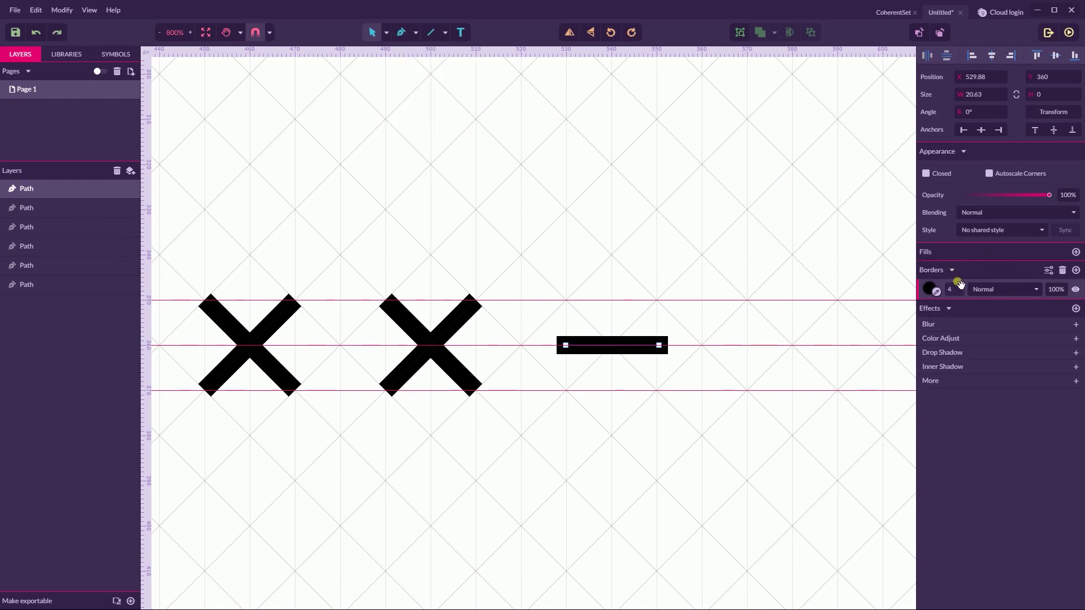
pyautogui.click(1051, 270)
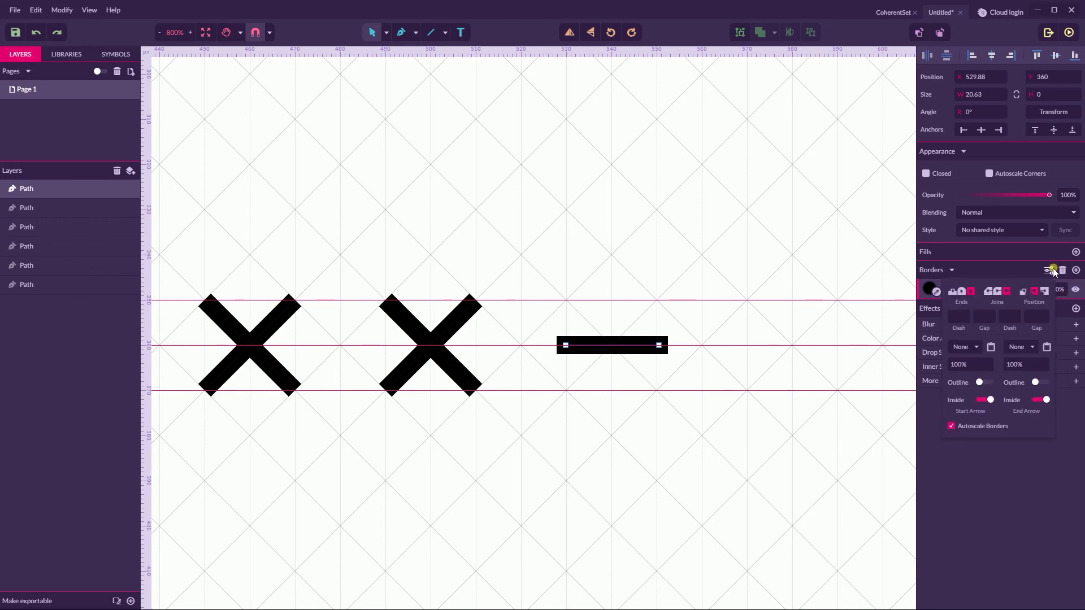
pyautogui.click(952, 292)
# - Vectorize the border, making the line a closed black-filled 20.6×4 px bar
pyautogui.click(643, 269)
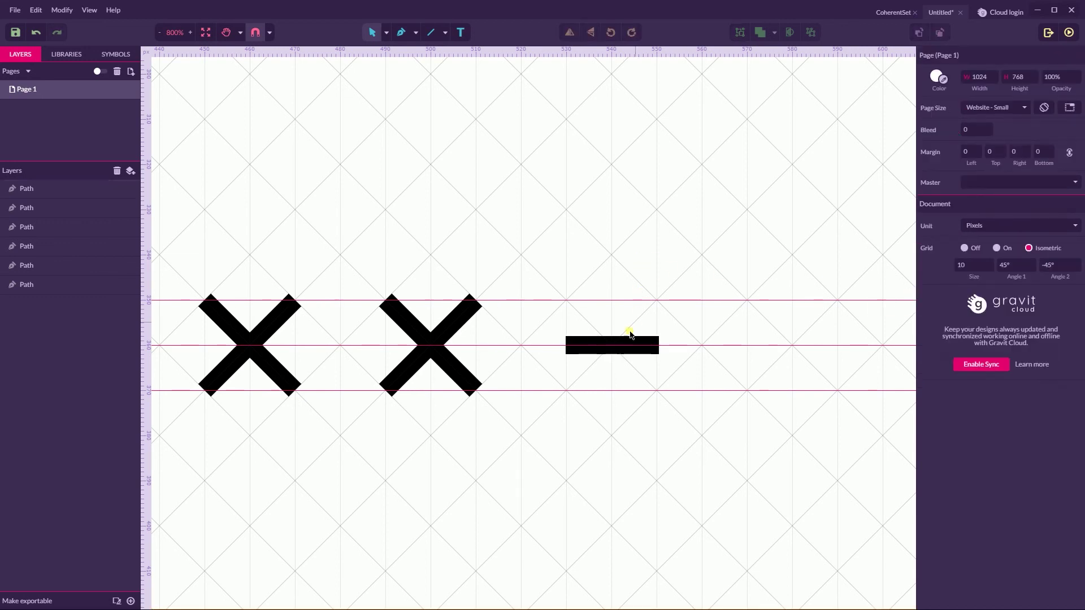
pyautogui.moveTo(592, 303); pyautogui.dragTo(626, 379)
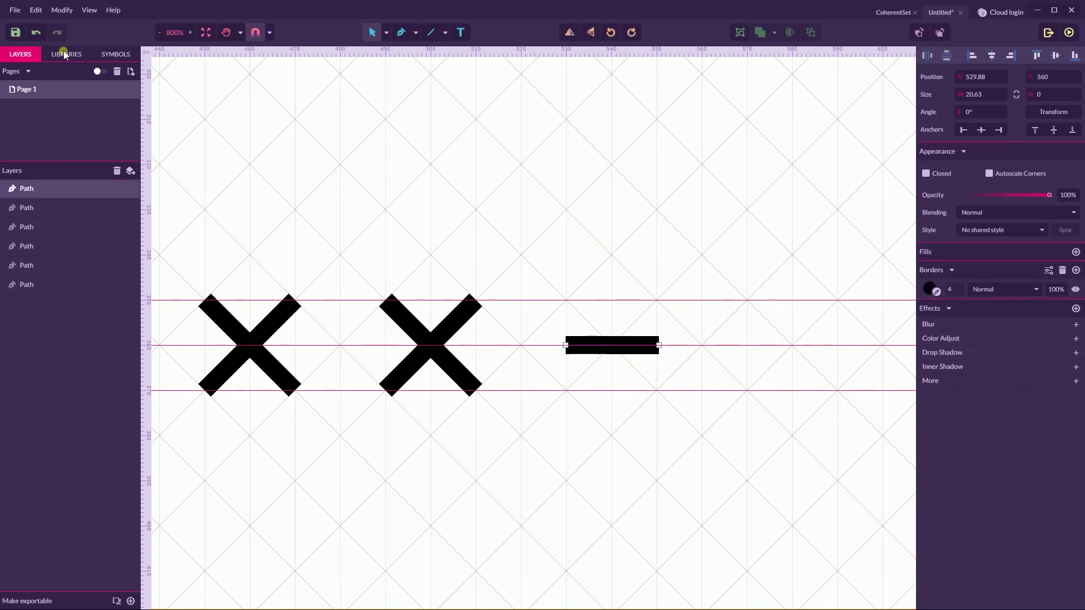
pyautogui.click(55, 10)
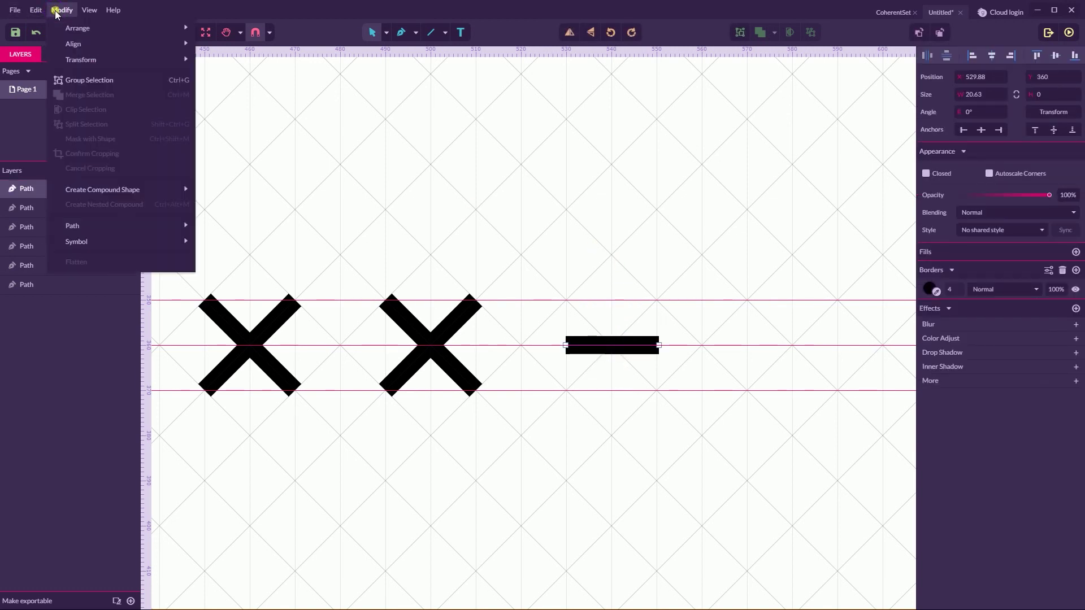
pyautogui.moveTo(85, 224)
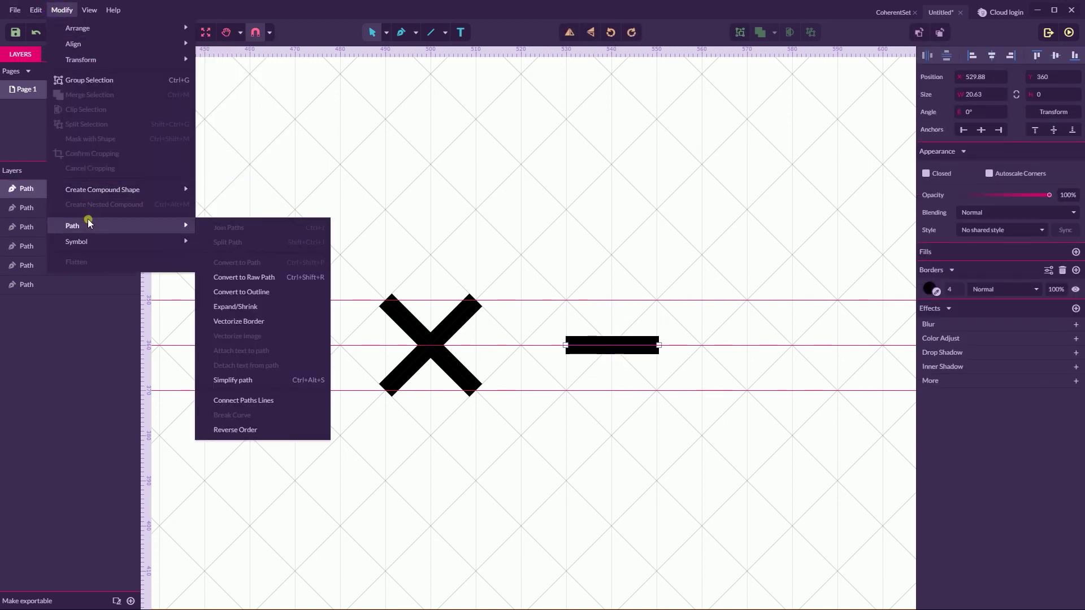
pyautogui.click(266, 321)
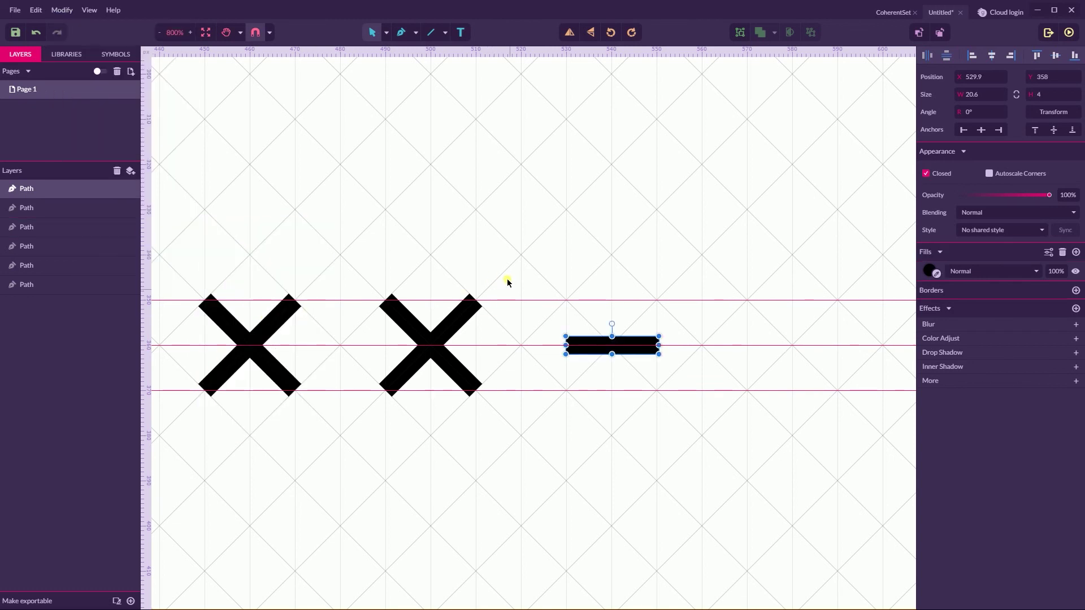
pyautogui.hotkey('ctrl', '+')
pyautogui.hotkey('ctrl', '+')
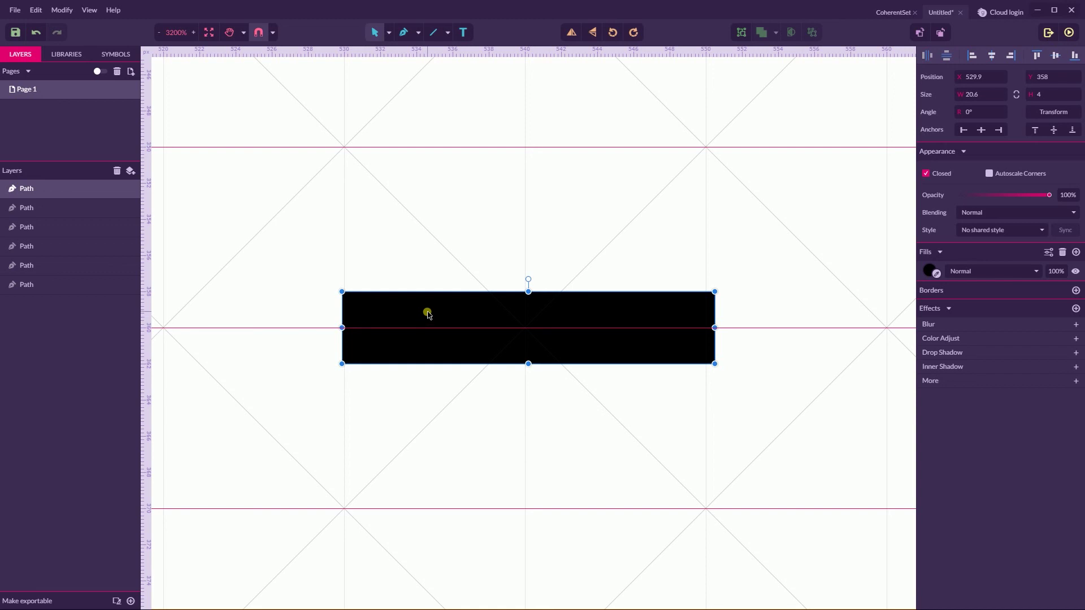
# - Alt-drag copies of the bar onto the top guide (Y 350) and bottom guide (Y 366)
pyautogui.press('alt')
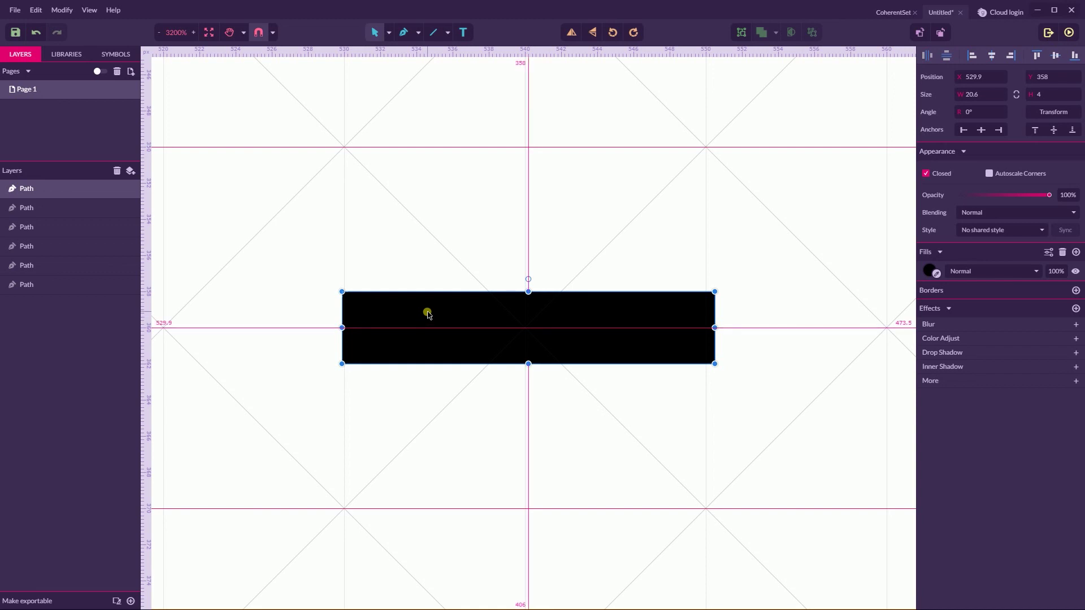
pyautogui.moveTo(428, 315); pyautogui.dragTo(438, 172)
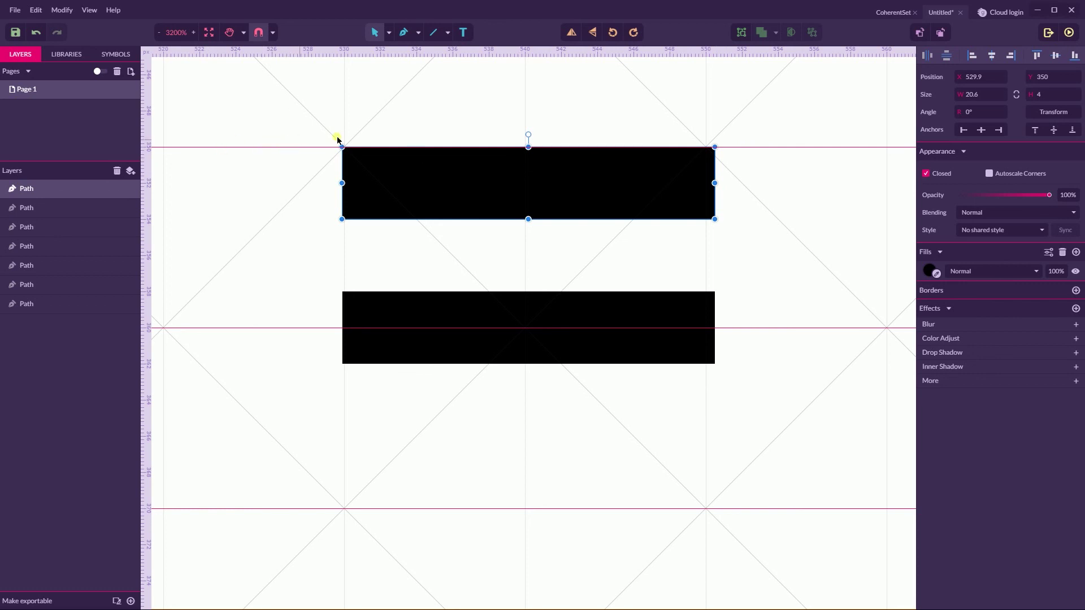
pyautogui.click(519, 179)
pyautogui.moveTo(519, 179); pyautogui.dragTo(503, 469)
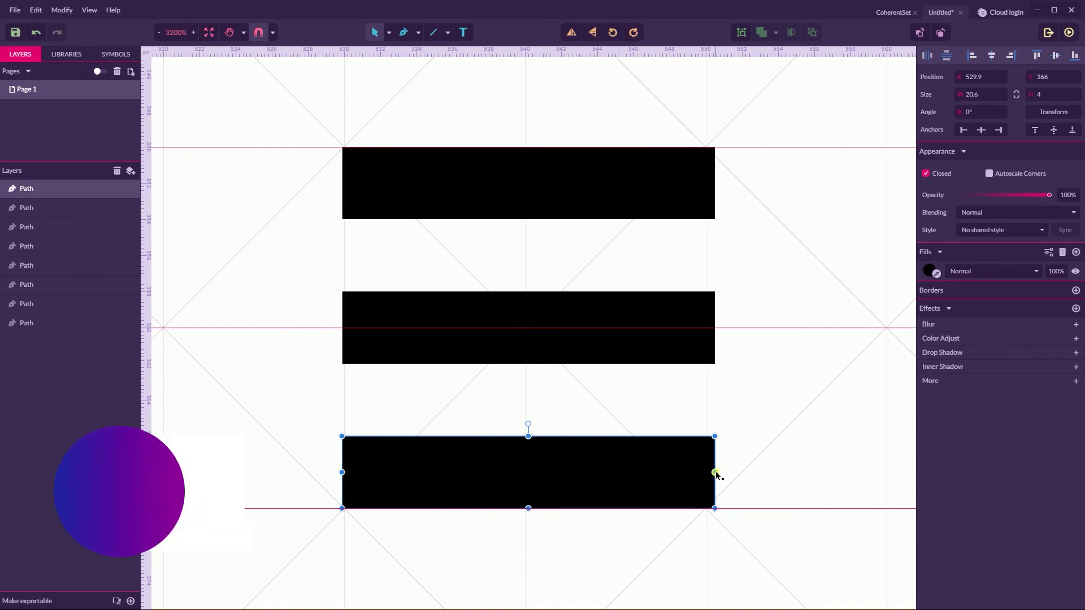
# - Trim the right and left ends of the bottom, middle and top bars to match
pyautogui.moveTo(716, 473); pyautogui.dragTo(706, 473)
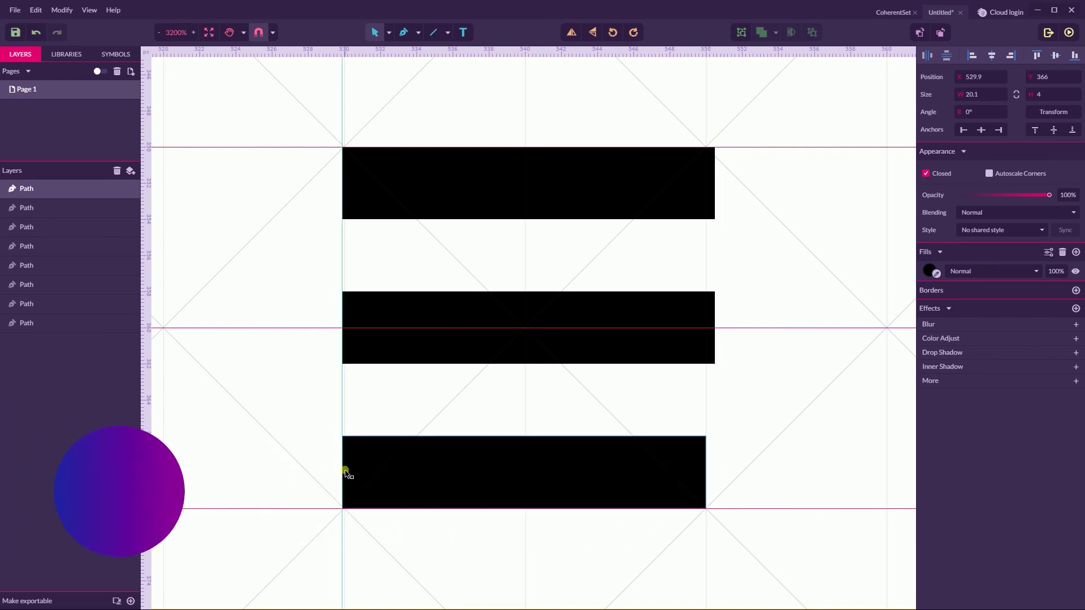
pyautogui.click(355, 324)
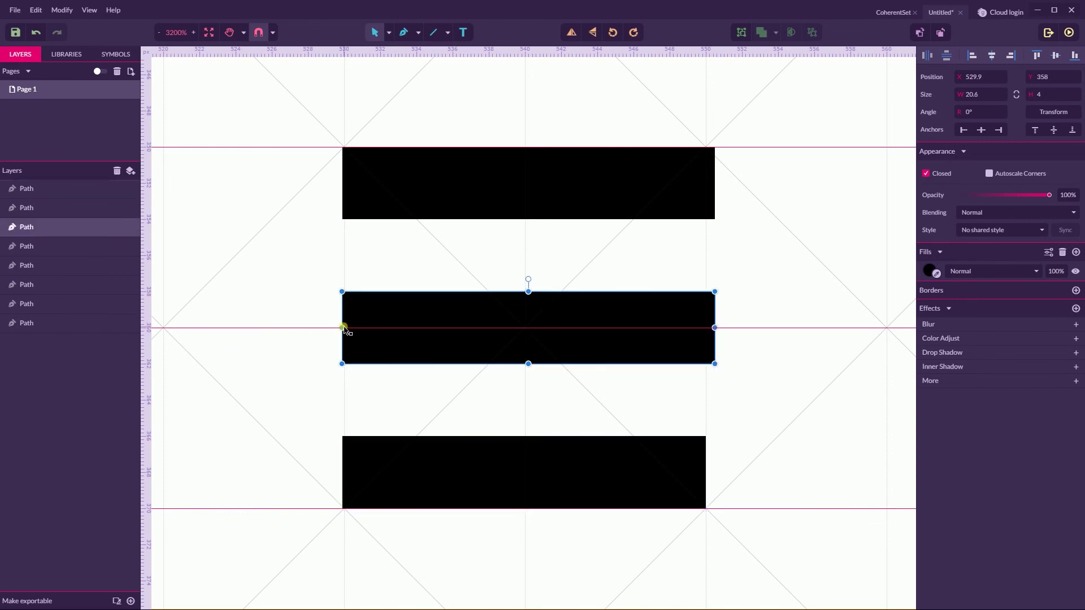
pyautogui.moveTo(342, 327); pyautogui.dragTo(346, 328)
pyautogui.moveTo(718, 327); pyautogui.dragTo(706, 326)
pyautogui.click(346, 187)
pyautogui.moveTo(345, 185); pyautogui.dragTo(345, 184)
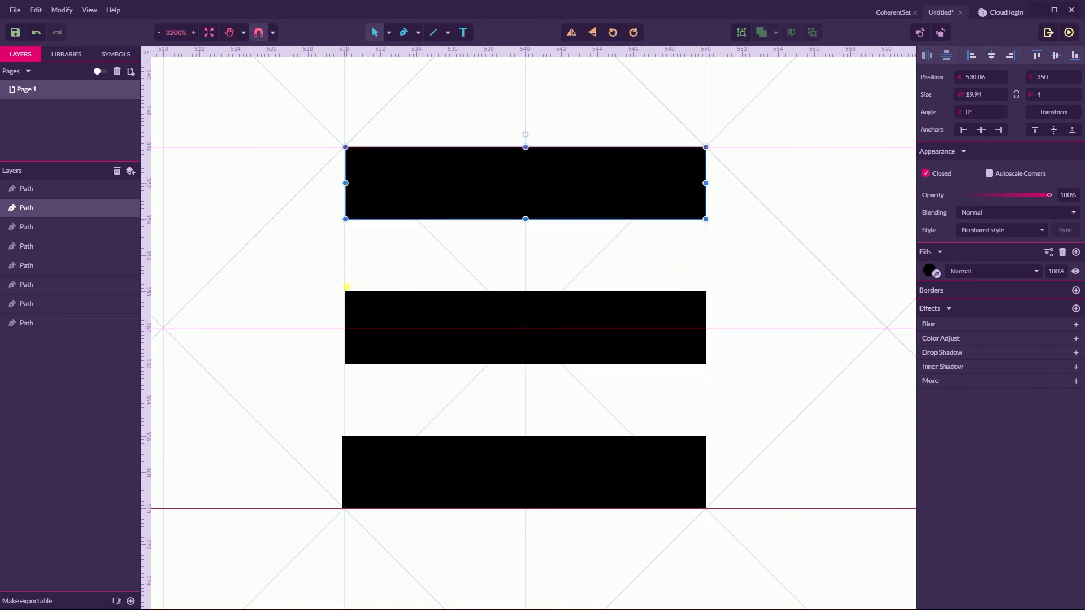
# - Align the bottom and middle bars' left ends so all three bars share one edge
pyautogui.click(346, 316)
pyautogui.click(347, 445)
pyautogui.moveTo(344, 475); pyautogui.dragTo(346, 474)
pyautogui.click(390, 411)
pyautogui.click(355, 340)
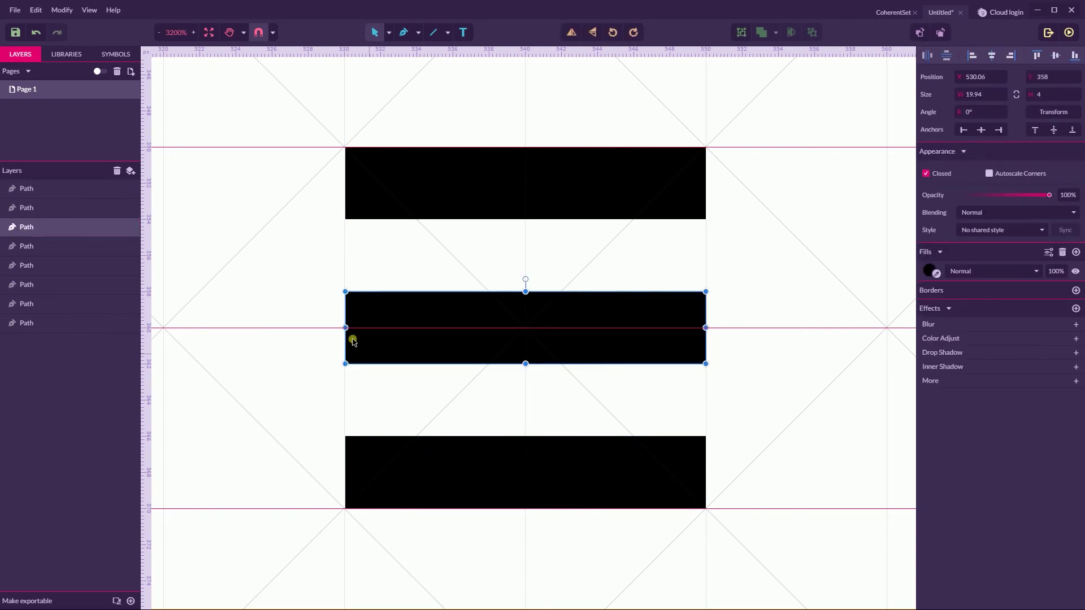
pyautogui.moveTo(346, 328)
pyautogui.mouseDown()
pyautogui.moveTo(358, 328)
pyautogui.moveTo(346, 329)
pyautogui.mouseUp()
pyautogui.click(301, 300)
pyautogui.hotkey('ctrl', '-')
pyautogui.hotkey('ctrl', '-')
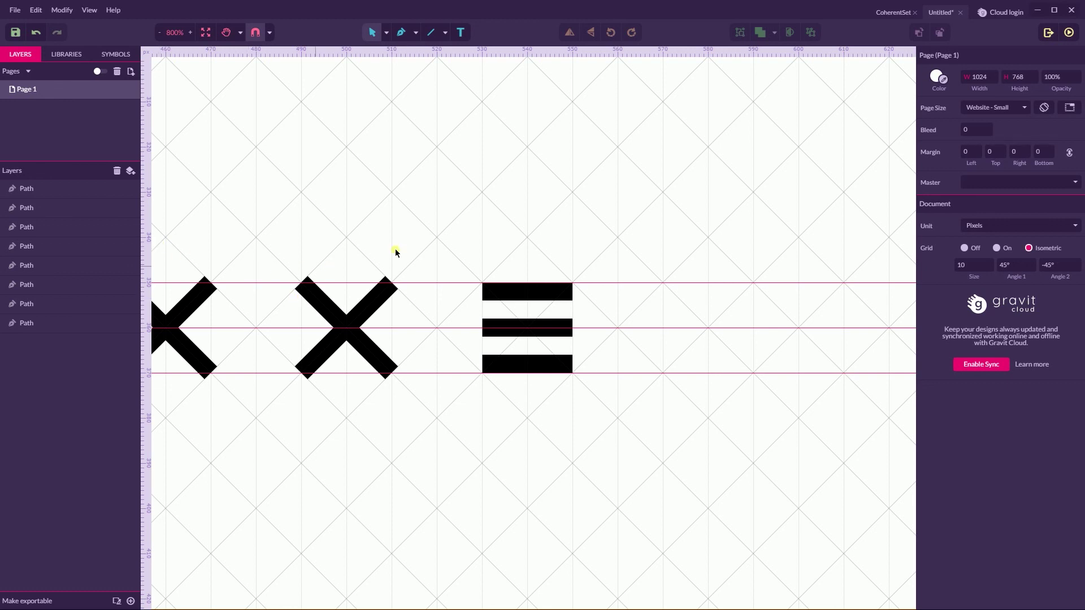
# - Draw a circle beside the menu bars and enlarge it to 20.81×20.81 px at x 569.59, y 349.59
pyautogui.press('h')
pyautogui.moveTo(629, 247); pyautogui.dragTo(390, 235)
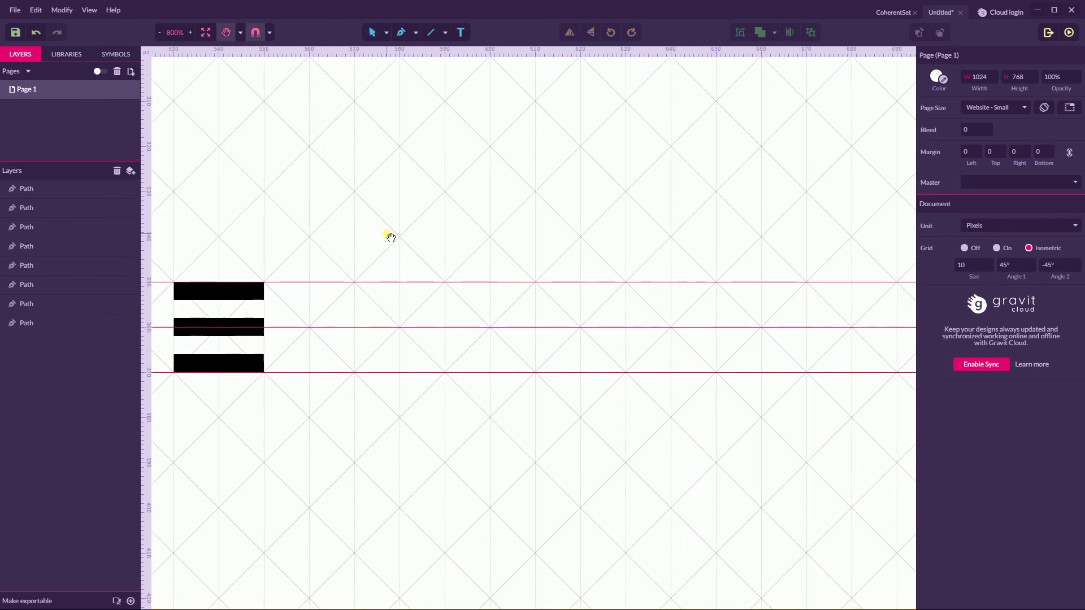
pyautogui.press('v')
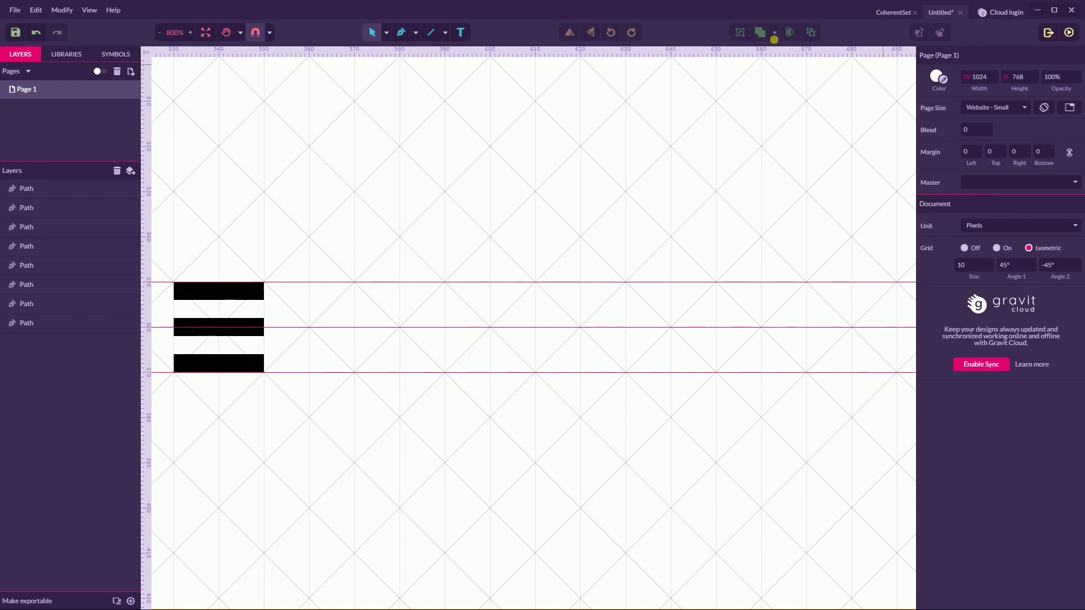
pyautogui.click(447, 33)
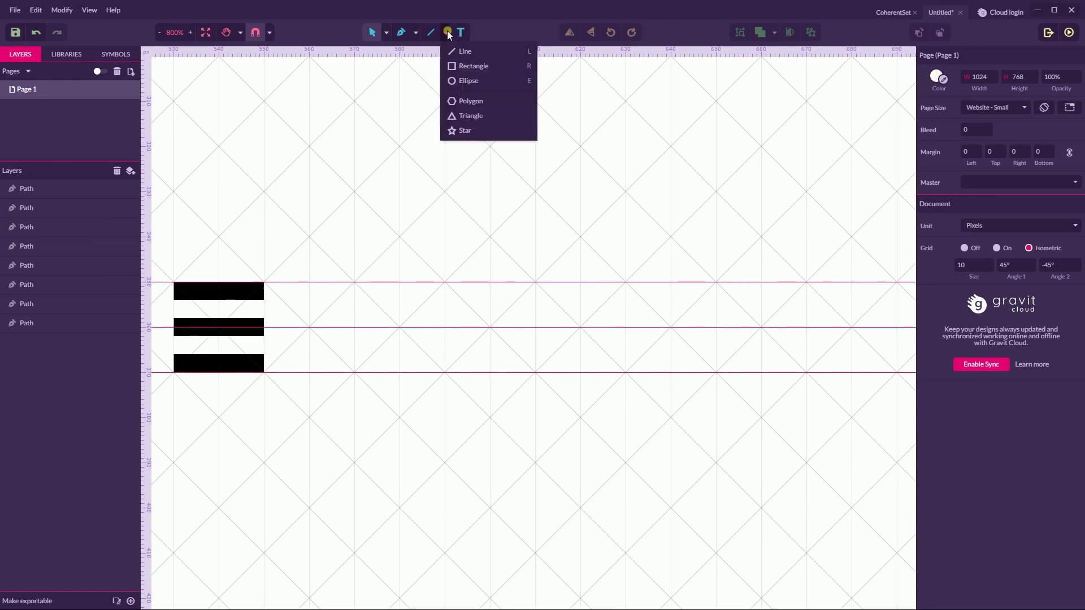
pyautogui.click(474, 80)
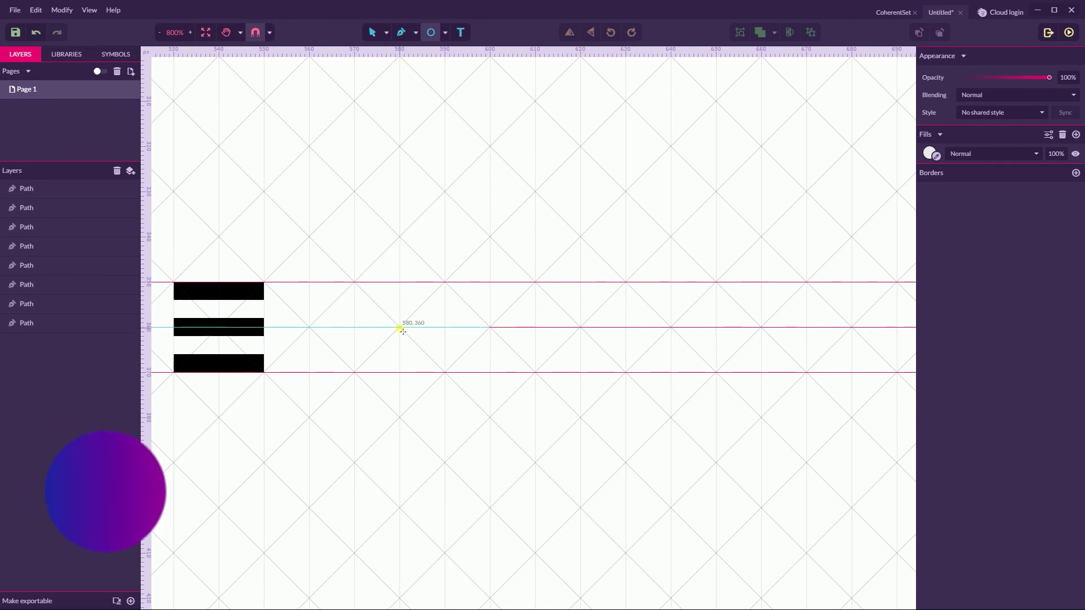
pyautogui.moveTo(399, 327); pyautogui.dragTo(415, 374)
pyautogui.hotkey('ctrl', '+')
pyautogui.hotkey('ctrl', '+')
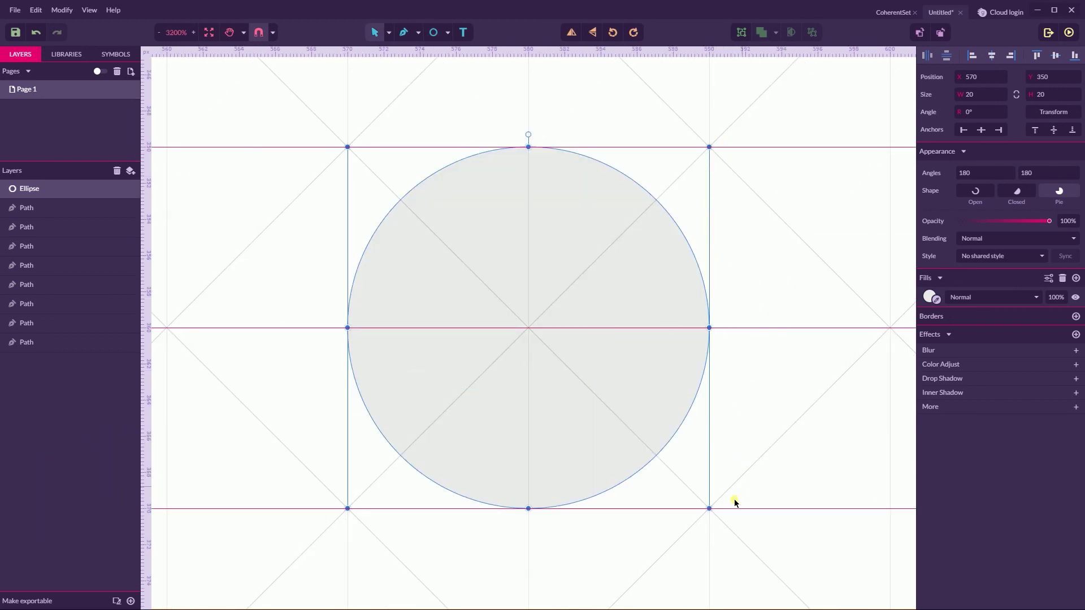
pyautogui.moveTo(710, 509); pyautogui.dragTo(714, 518)
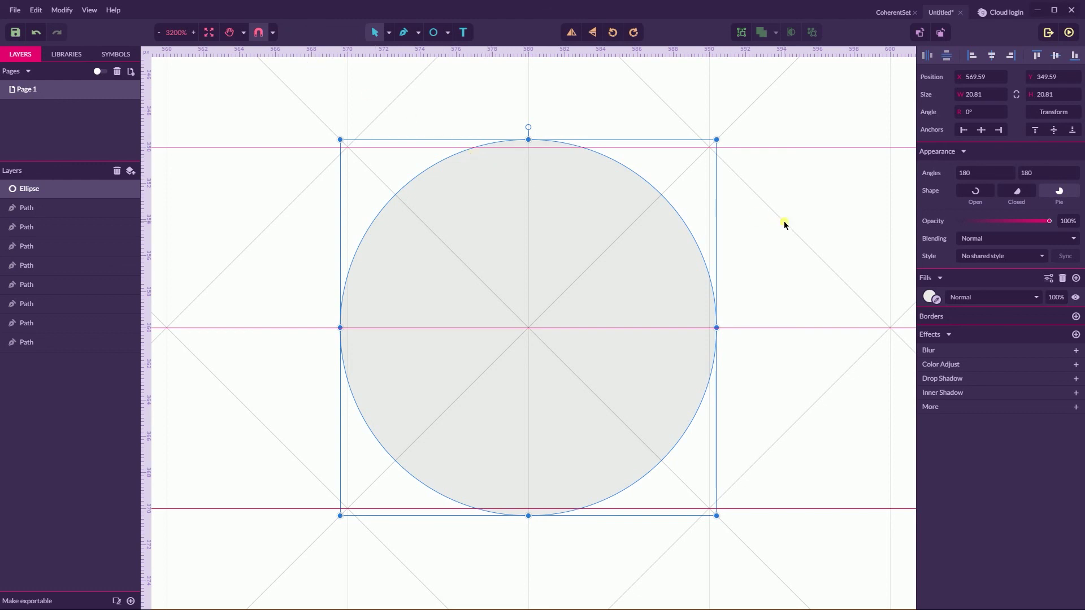
# - Set the circle's angles to 180 and 0, then move the half-disc down to y 359.59
pyautogui.moveTo(977, 175); pyautogui.dragTo(936, 178)
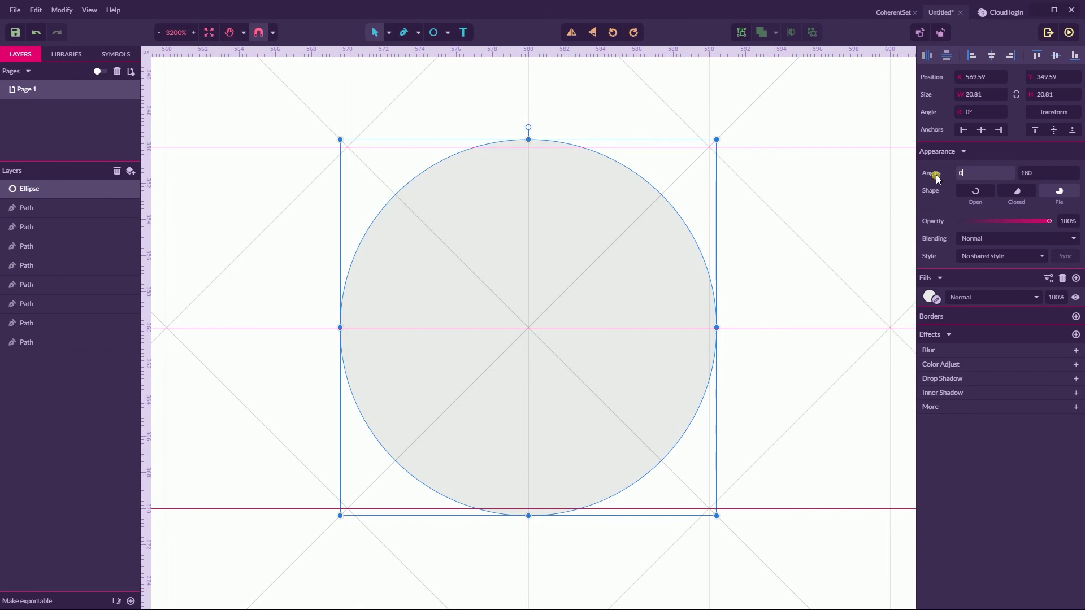
pyautogui.press('Return')
pyautogui.press('Return')
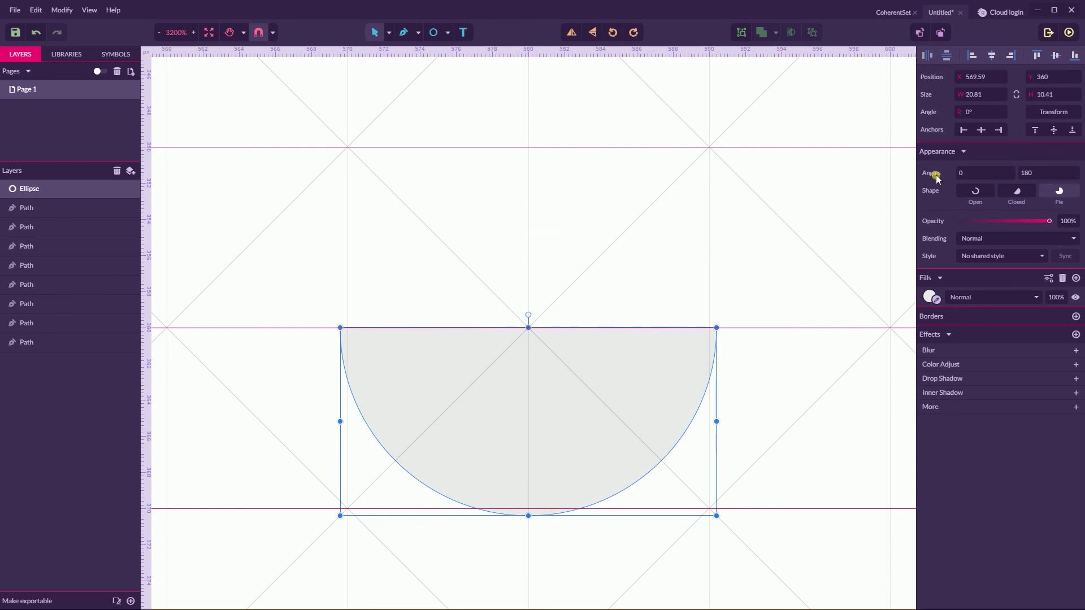
pyautogui.moveTo(936, 178); pyautogui.dragTo(980, 176)
pyautogui.click(1037, 173)
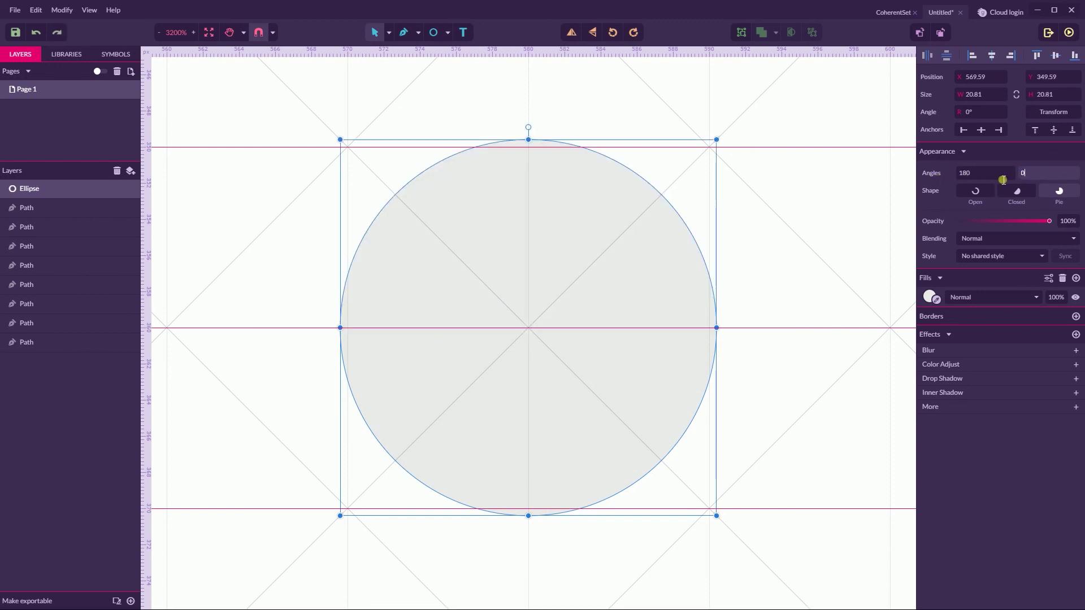
pyautogui.press('Return')
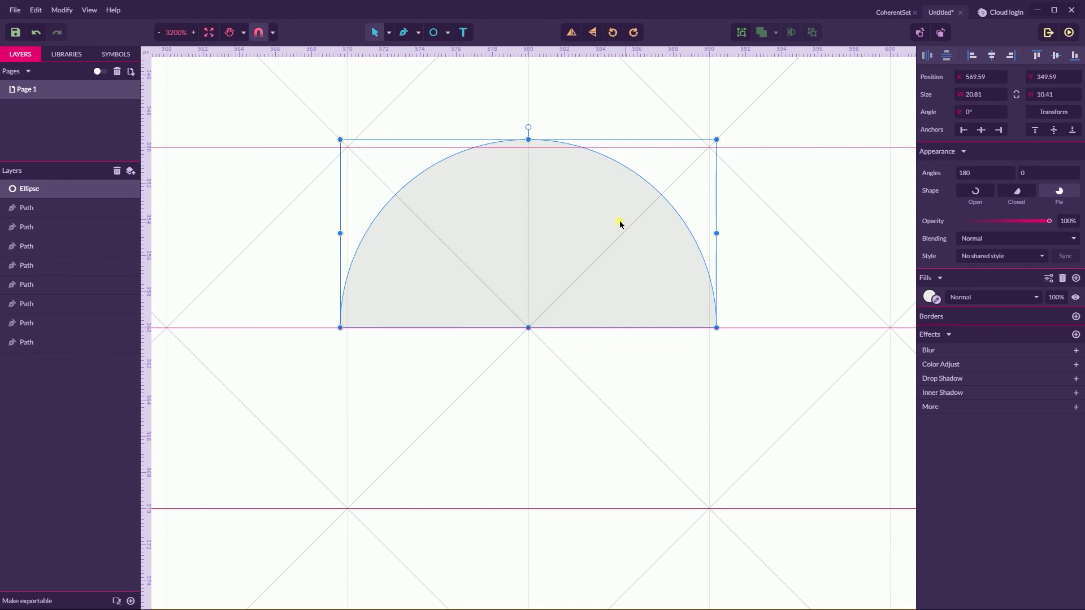
pyautogui.moveTo(620, 224); pyautogui.dragTo(605, 390)
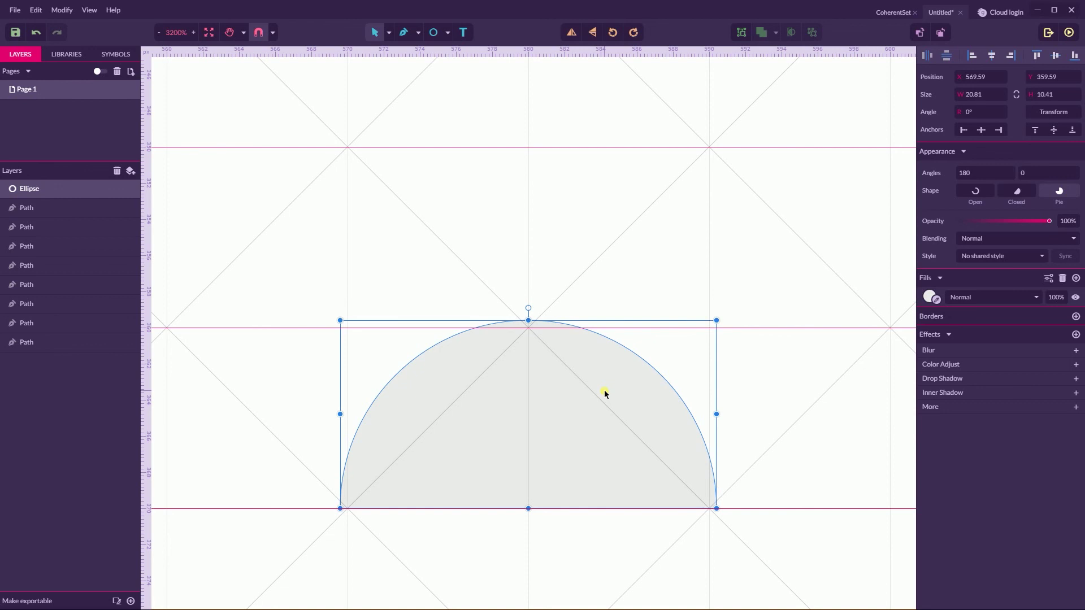
pyautogui.click(559, 220)
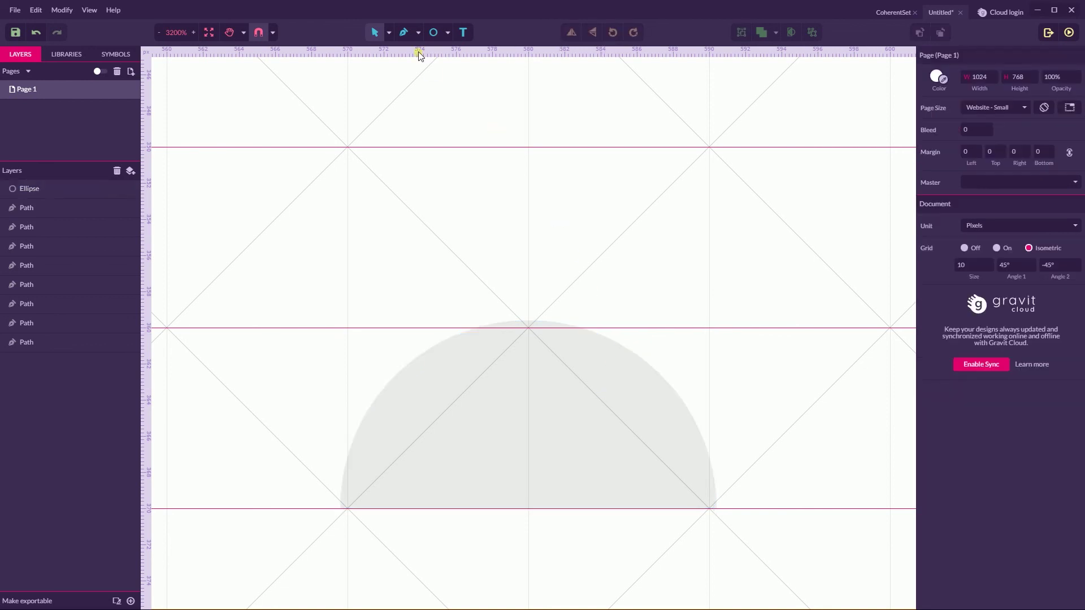
# - Draw an 8.88 px head circle at x 575.56, y 350.53 above the body and duplicate it
pyautogui.click(448, 32)
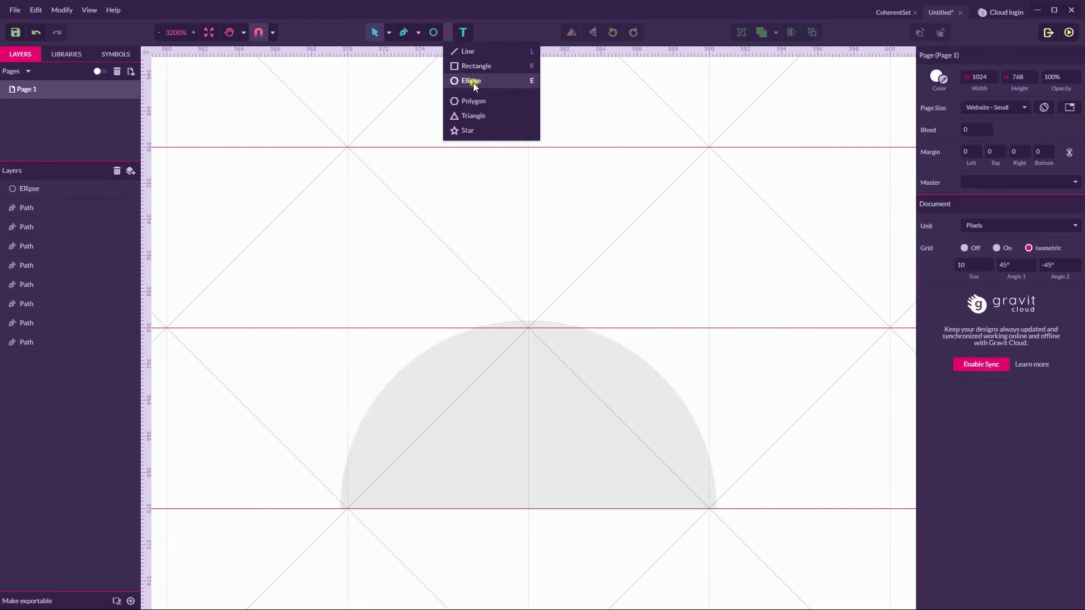
pyautogui.click(473, 80)
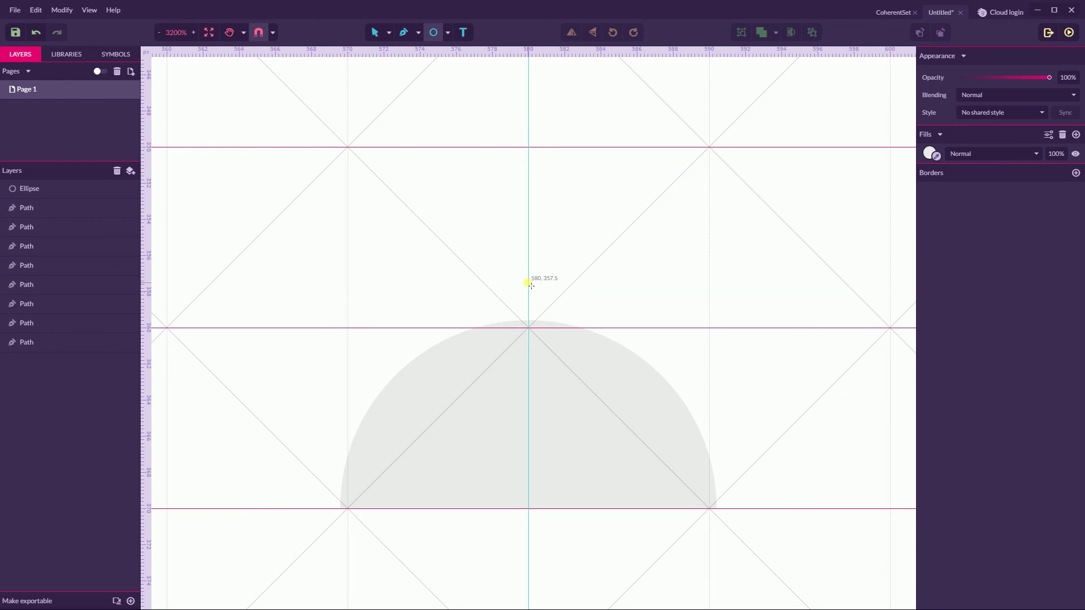
pyautogui.click(530, 260)
pyautogui.moveTo(548, 292); pyautogui.dragTo(554, 245)
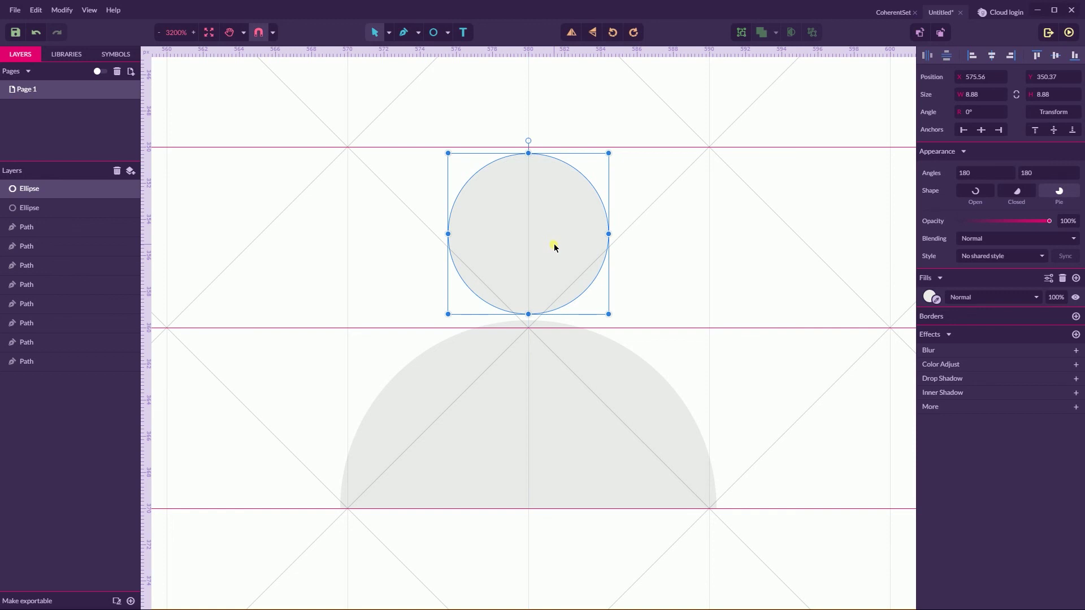
pyautogui.moveTo(554, 244); pyautogui.dragTo(556, 239)
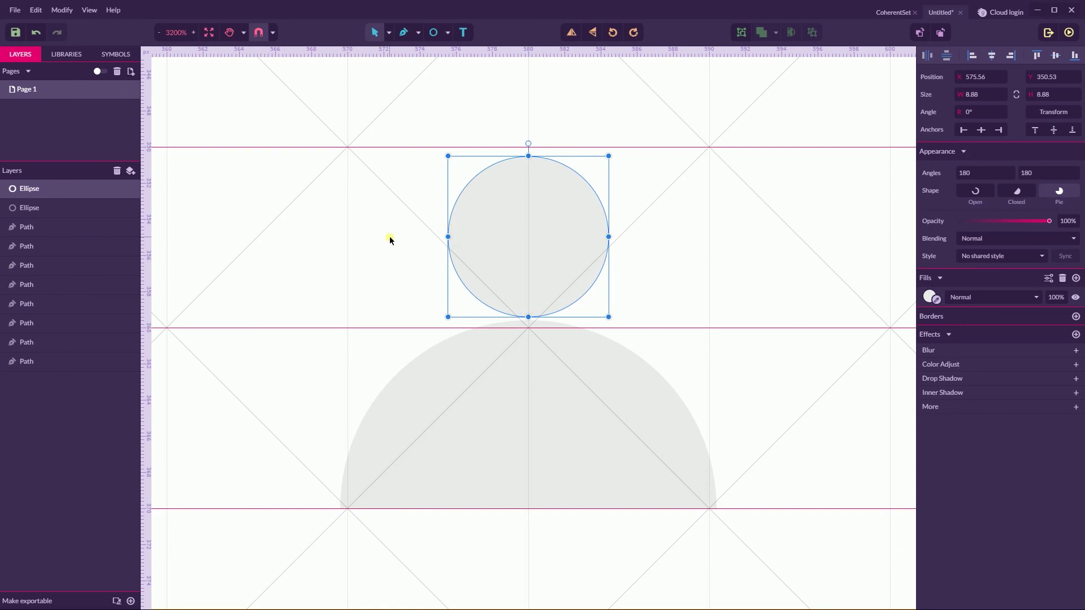
pyautogui.hotkey('ctrl', 'd')
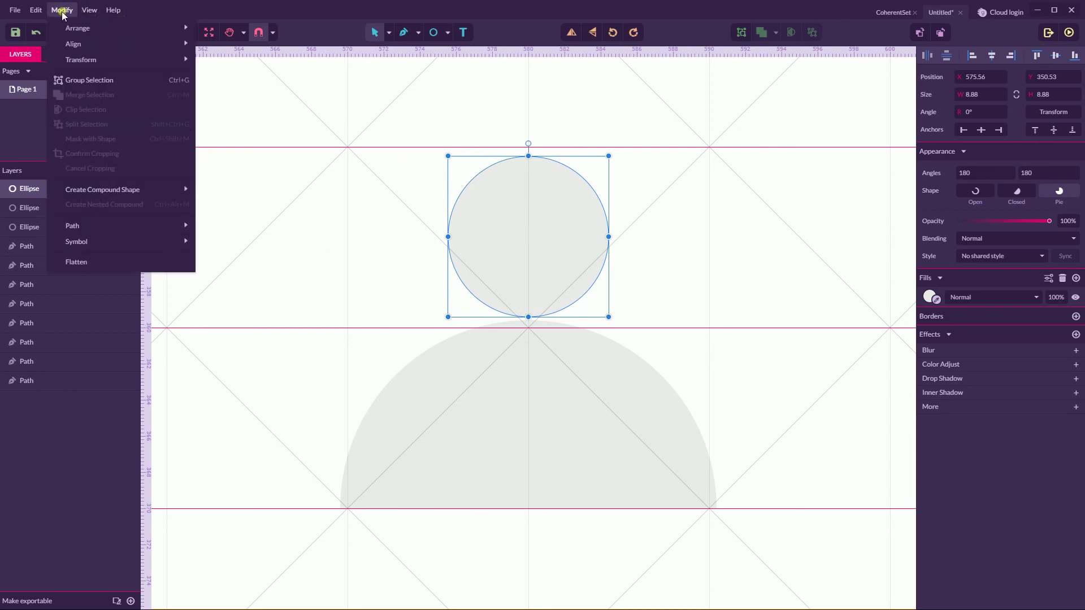
# - Expand the duplicate head circle outward by 2 px
pyautogui.moveTo(113, 226)
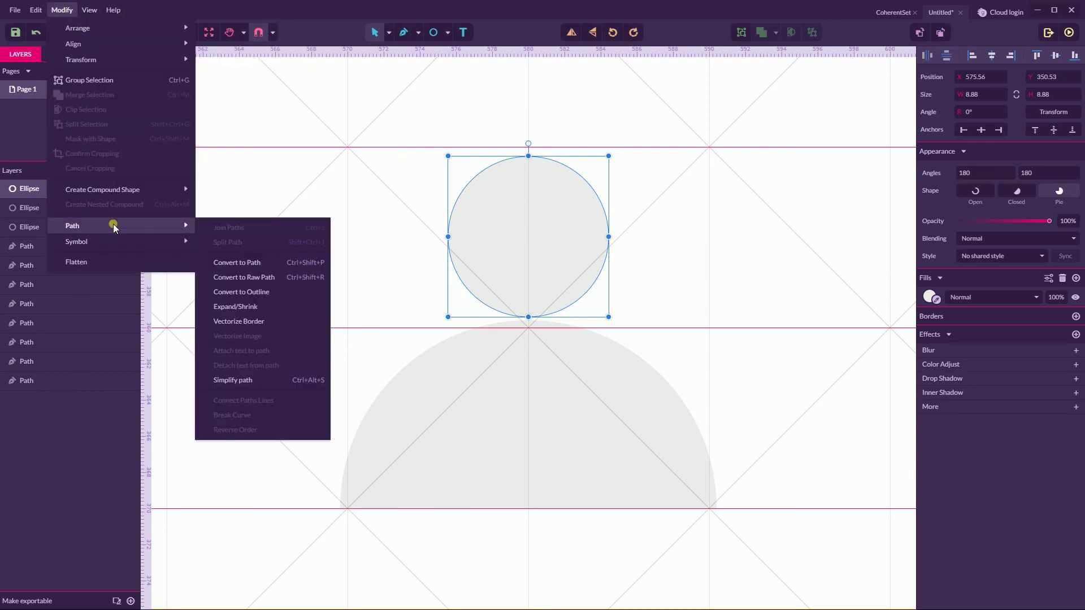
pyautogui.click(232, 306)
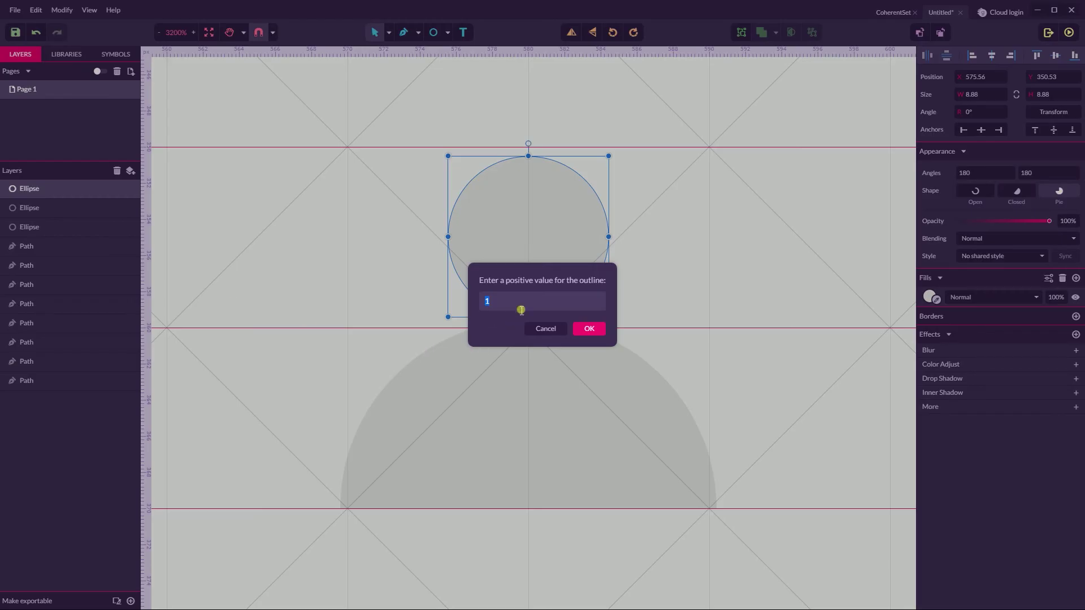
pyautogui.press('BackSpace')
pyautogui.write('2')
pyautogui.click(590, 330)
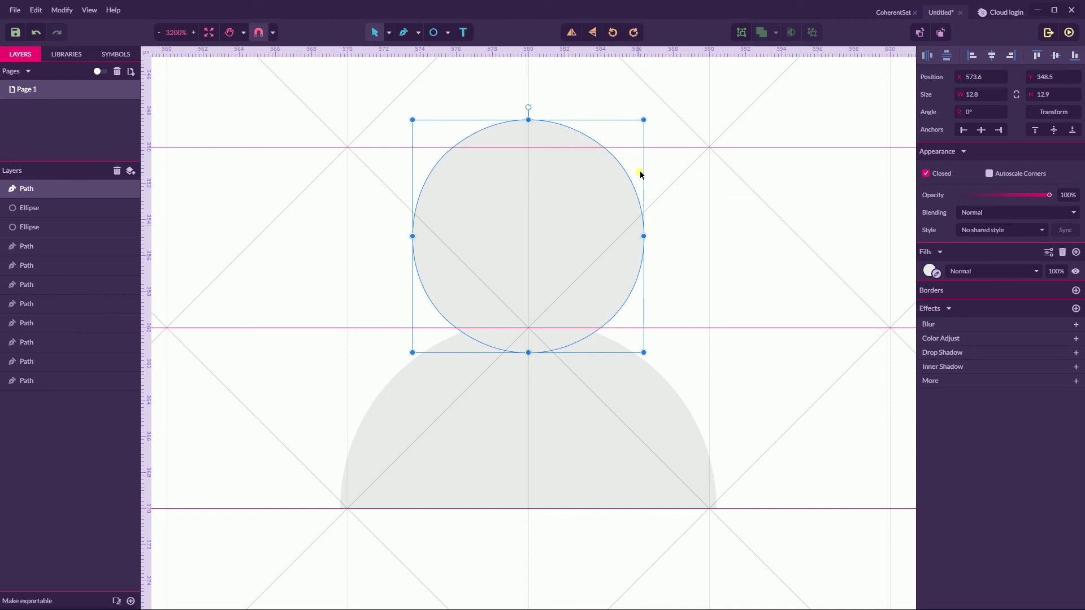
# - Boolean-subtract the enlarged circle from the half-circle body
pyautogui.keyDown('shift'); pyautogui.click(549, 398); pyautogui.keyUp('shift')
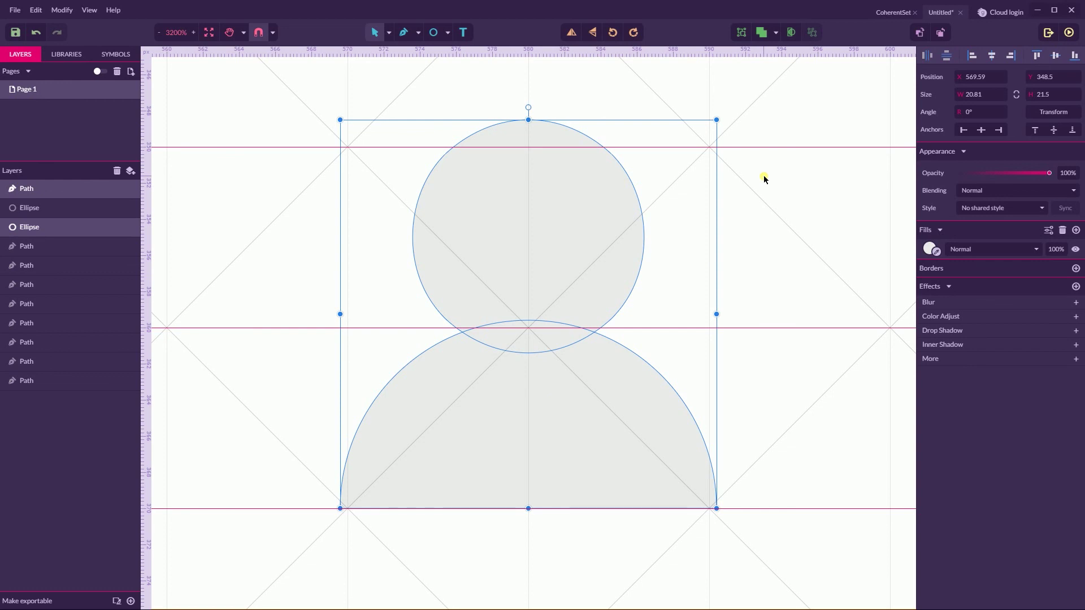
pyautogui.click(776, 33)
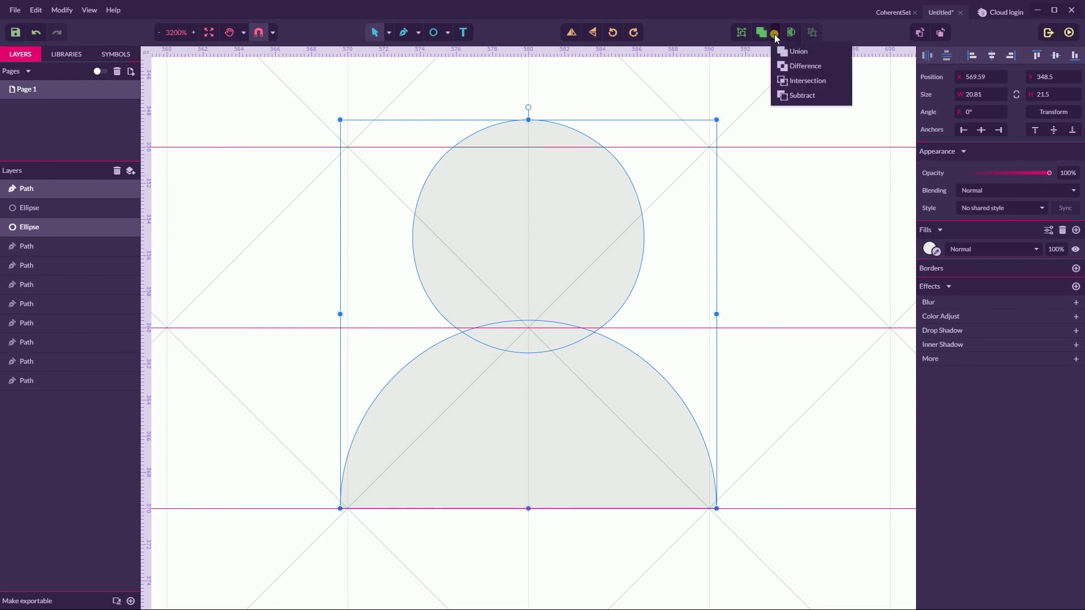
pyautogui.click(794, 95)
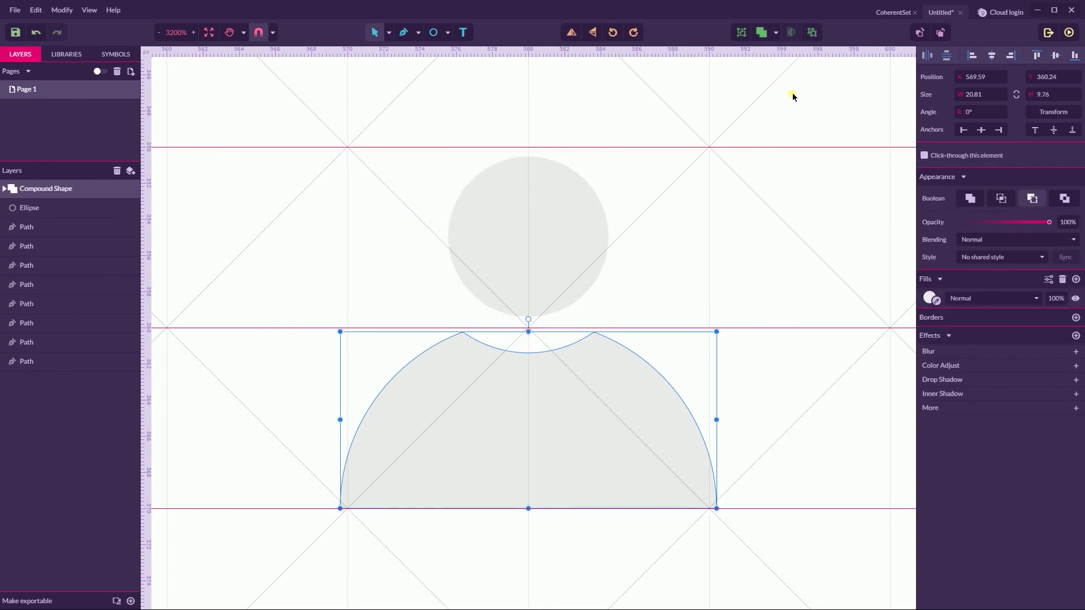
pyautogui.click(724, 140)
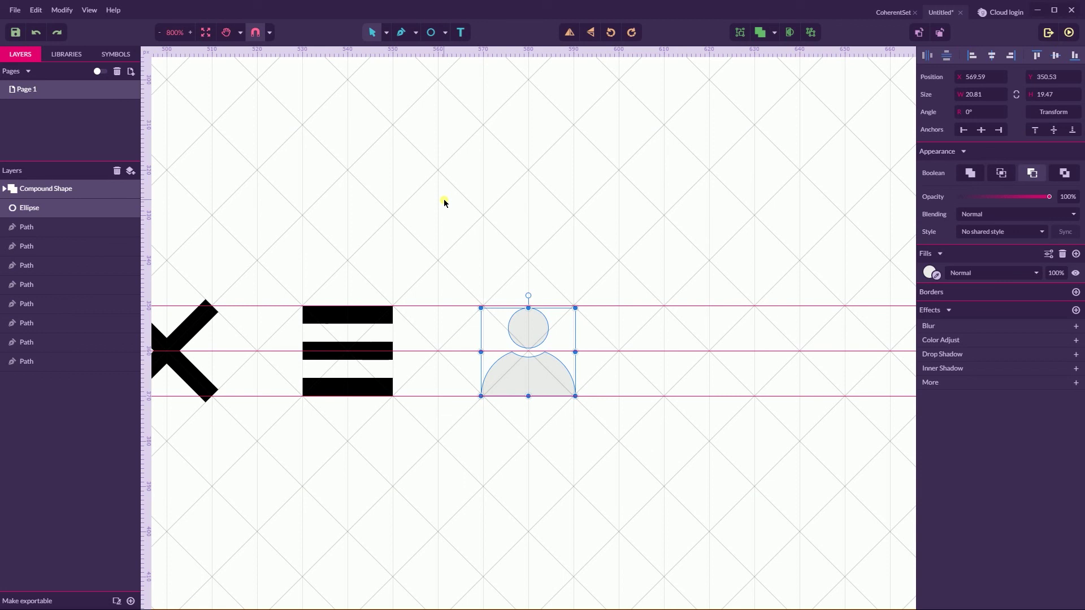
# - Fill the person icon black sampled from the menu bars and convert its parts to paths
pyautogui.click(937, 275)
pyautogui.click(339, 344)
pyautogui.click(457, 230)
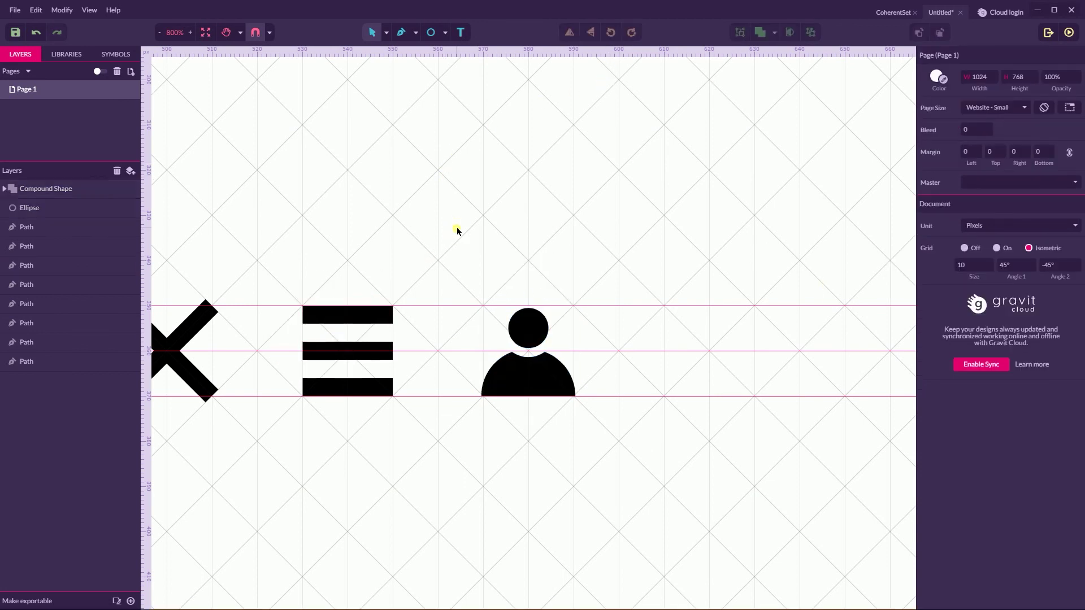
pyautogui.moveTo(457, 231); pyautogui.dragTo(639, 456)
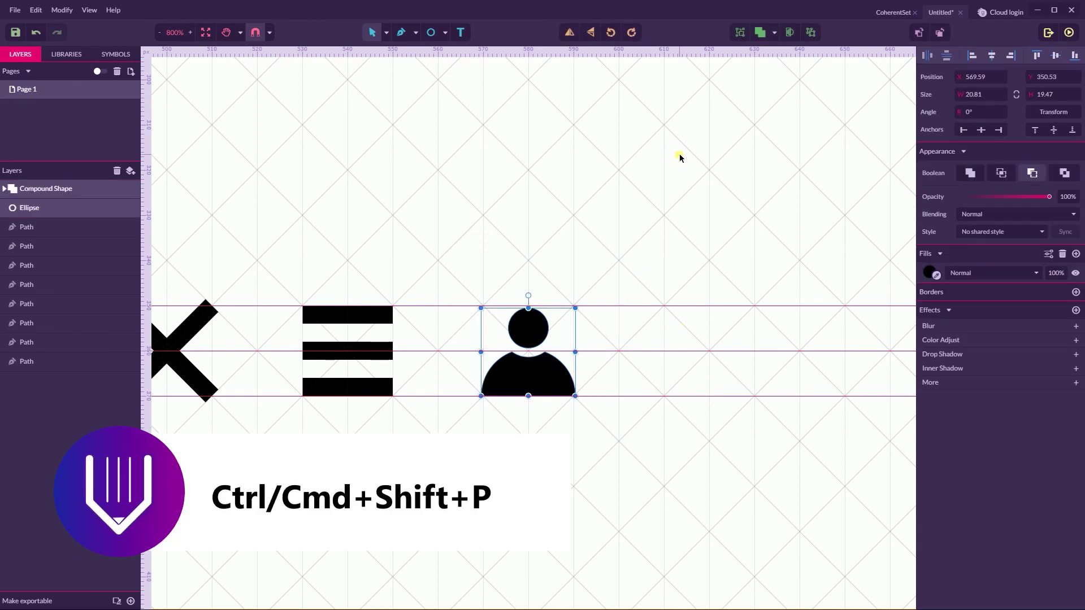
pyautogui.hotkey('ctrl', 'shift', 'p')
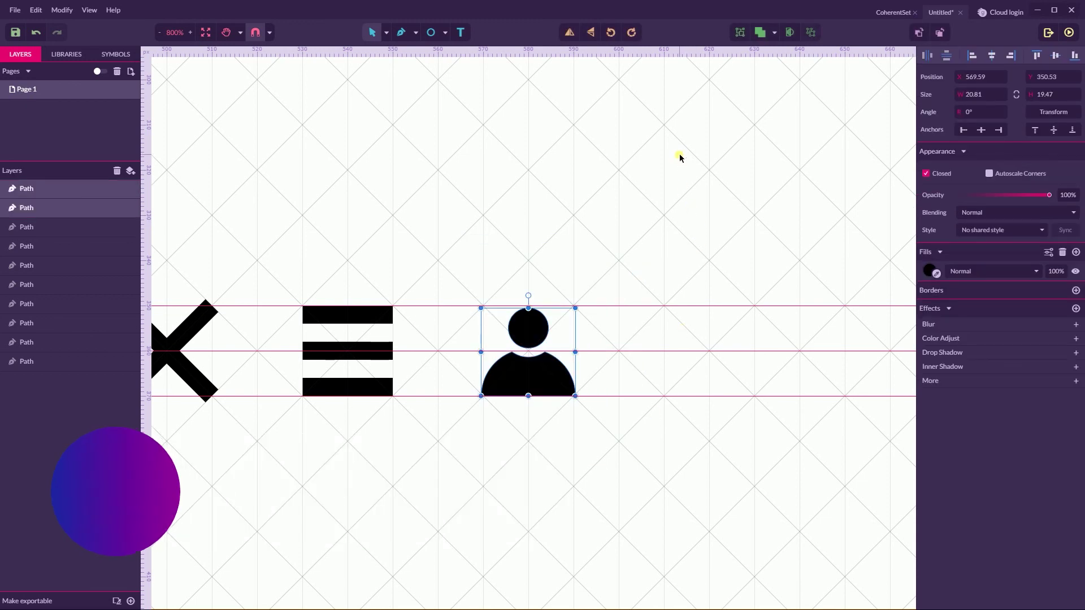
pyautogui.click(519, 247)
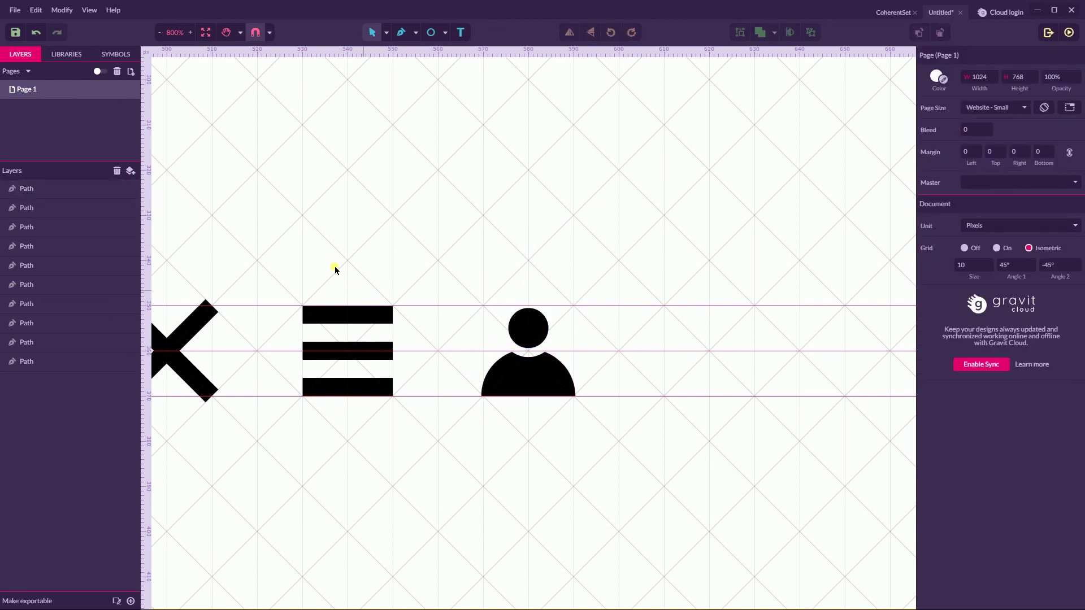
# - Delete both strokes of the duplicate second X
pyautogui.press('h')
pyautogui.moveTo(356, 266); pyautogui.dragTo(508, 258)
pyautogui.hscroll(-2, 509, 256)
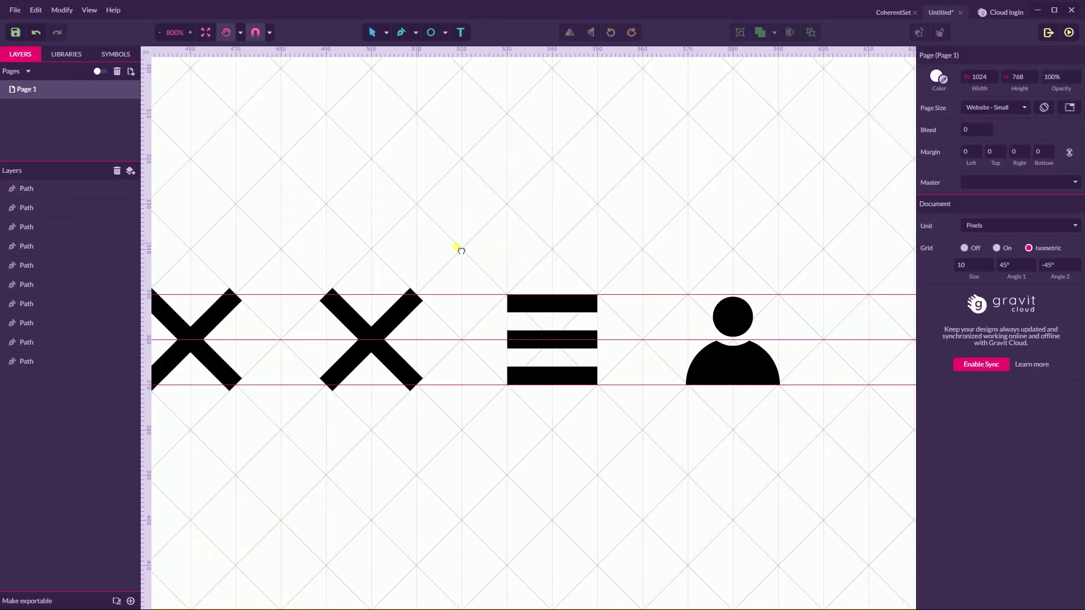
pyautogui.hscroll(-2, 460, 250)
pyautogui.press('v')
pyautogui.moveTo(431, 270); pyautogui.dragTo(365, 421)
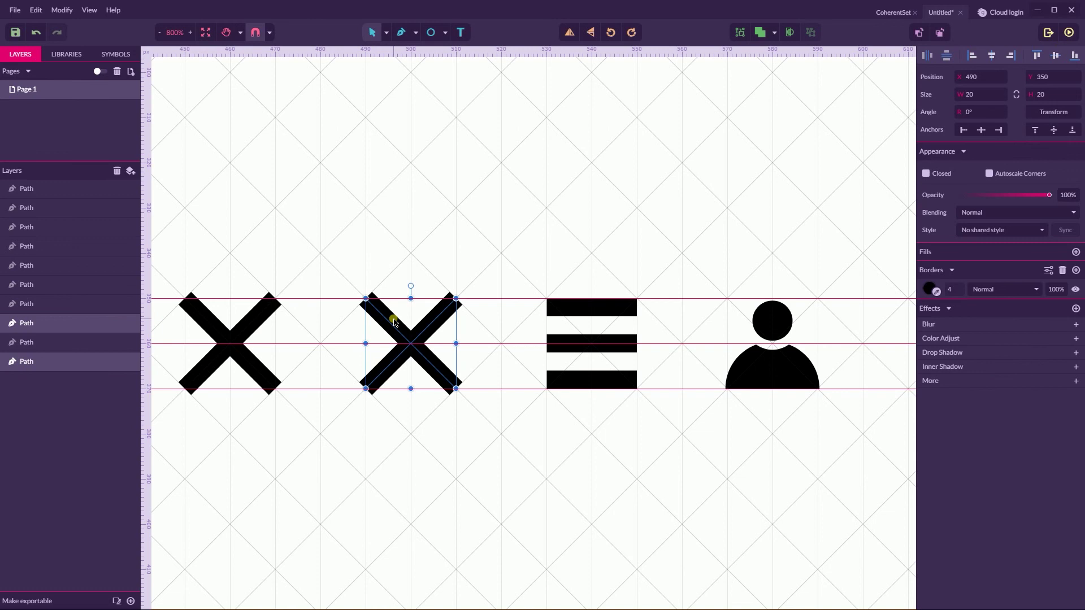
pyautogui.press('Delete')
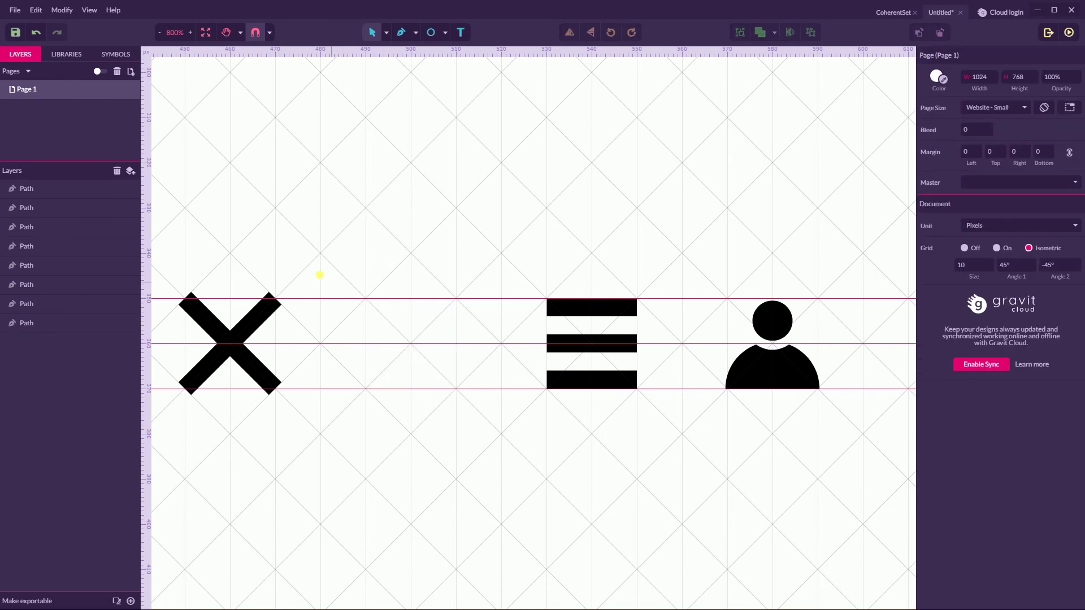
# - Unite the remaining X's two strokes and flatten them into a single path
pyautogui.hscroll(-5, 315, 274)
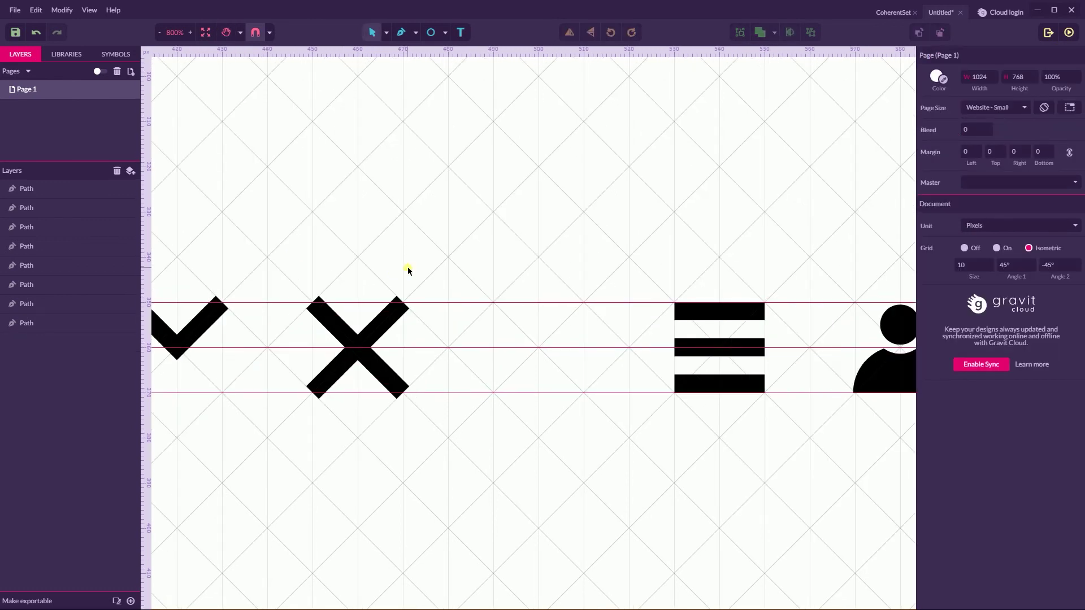
pyautogui.scroll(-2, 408, 271)
pyautogui.scroll(2, 408, 270)
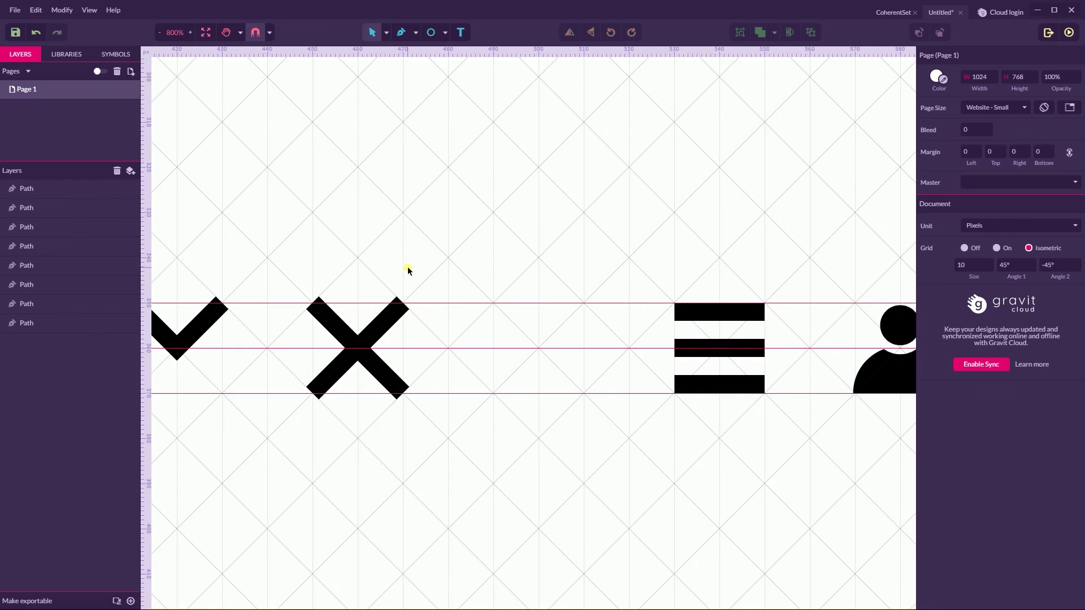
pyautogui.click(366, 336)
pyautogui.doubleClick(396, 307)
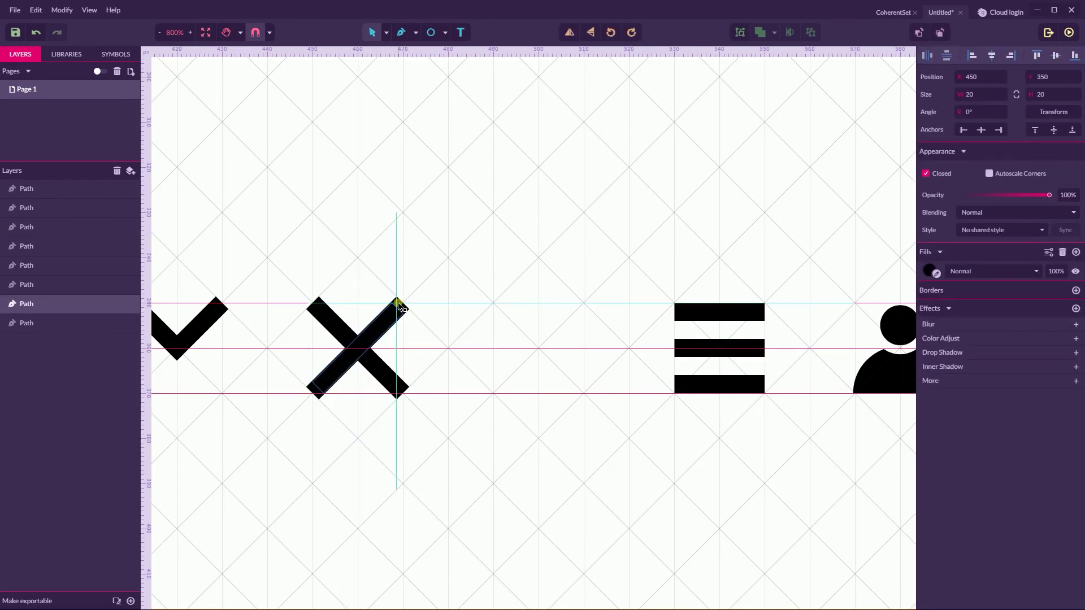
pyautogui.press('Escape')
pyautogui.click(355, 377)
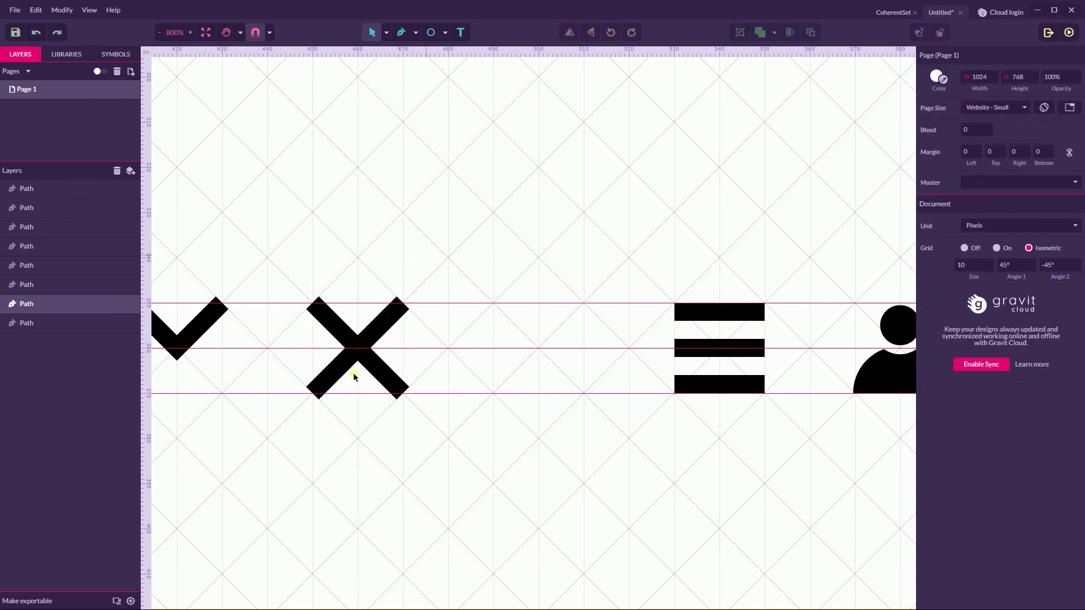
pyautogui.moveTo(427, 254); pyautogui.dragTo(293, 444)
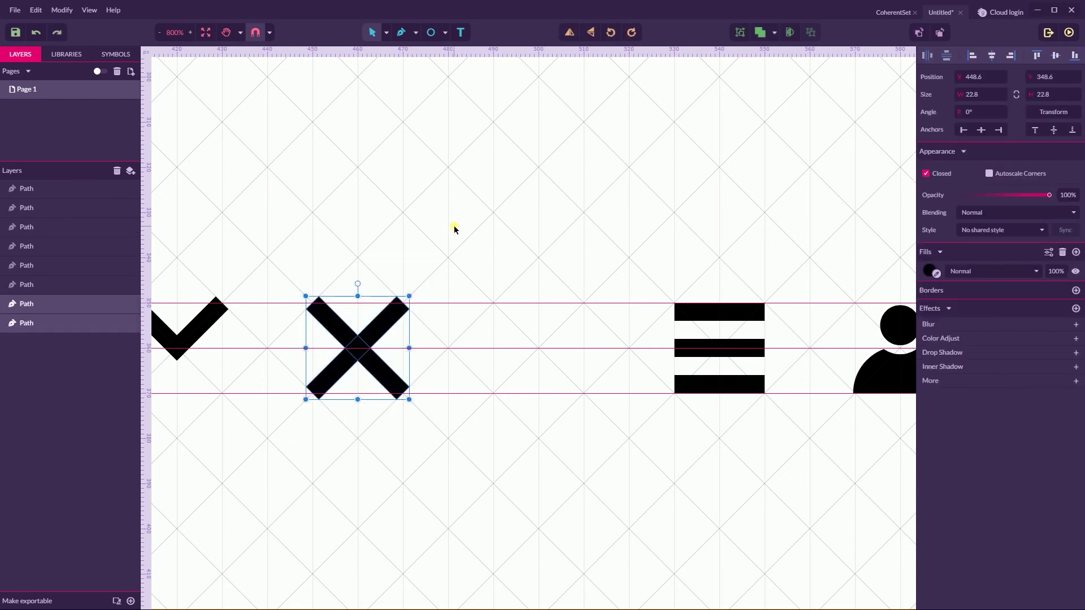
pyautogui.click(760, 32)
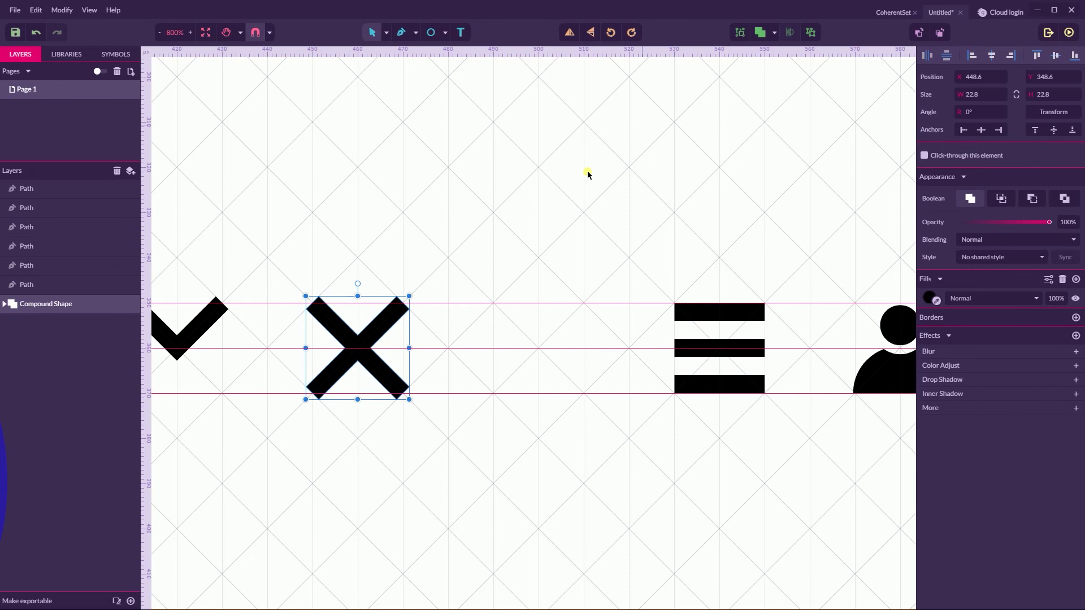
pyautogui.hotkey('ctrl', 'shift', 'p')
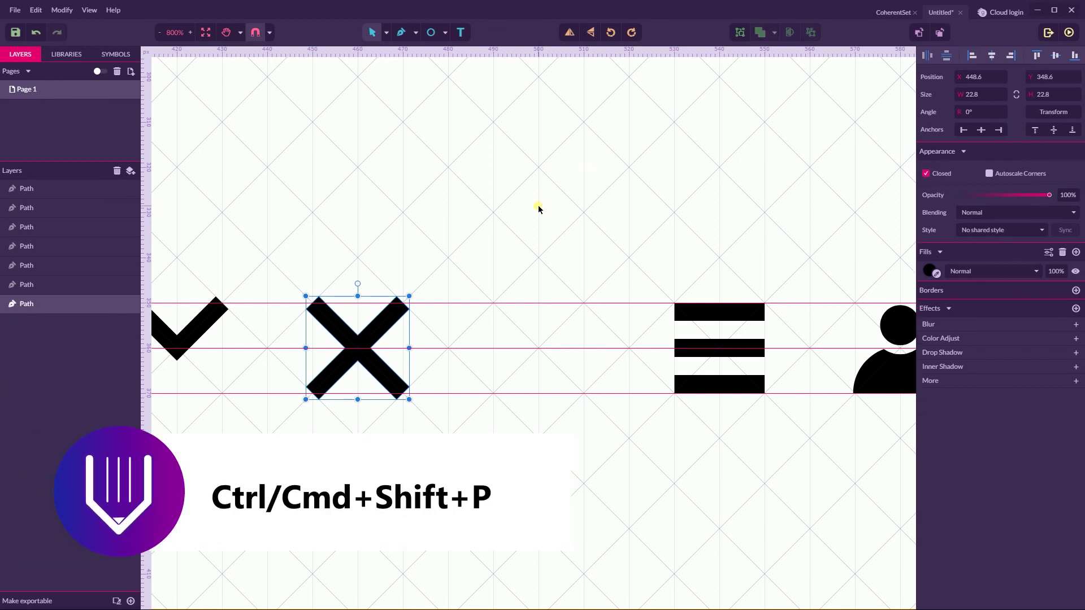
# - Resize the merged X to 20×20 px and save the design
pyautogui.moveTo(408, 296); pyautogui.dragTo(402, 303)
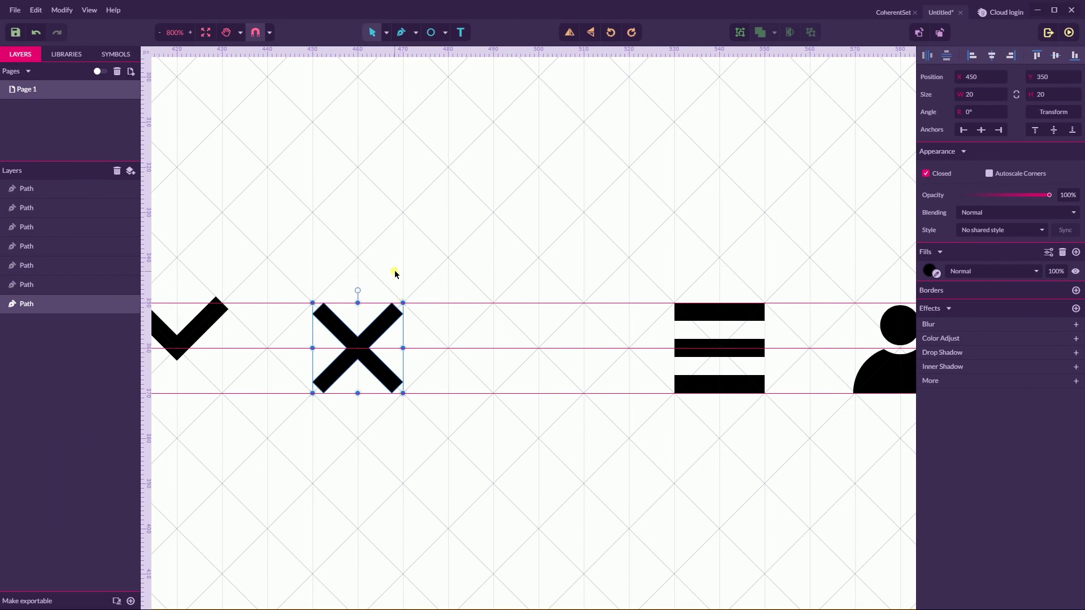
pyautogui.click(394, 274)
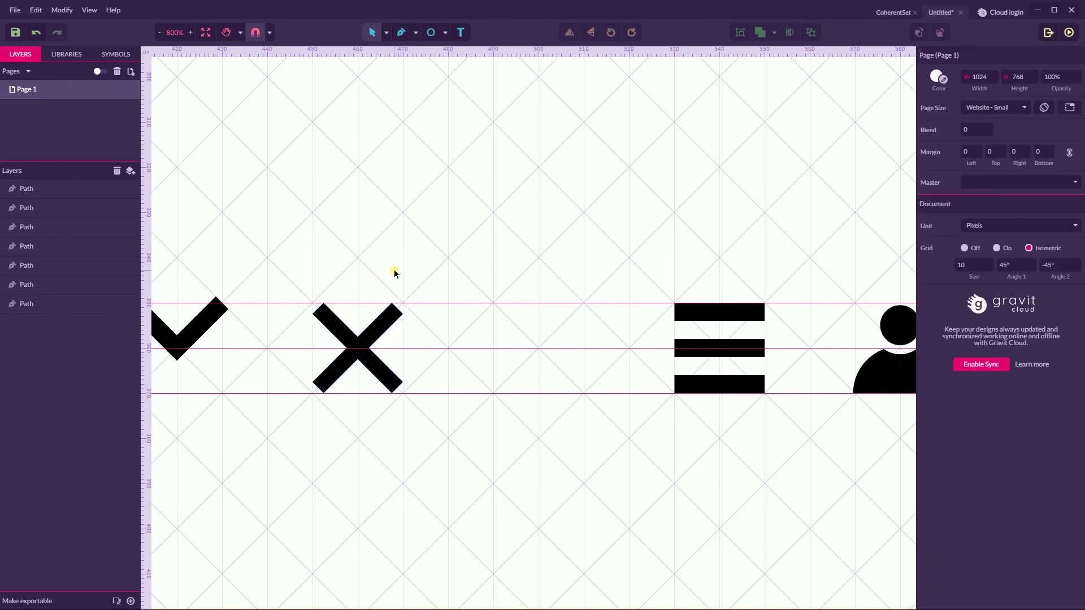
pyautogui.hotkey('ctrl', 's')
pyautogui.press('Escape')
# - Alt-drag the check mark into the empty second slot and delete the original on the left
pyautogui.click(189, 335)
pyautogui.moveTo(189, 334); pyautogui.dragTo(553, 328)
pyautogui.click(519, 283)
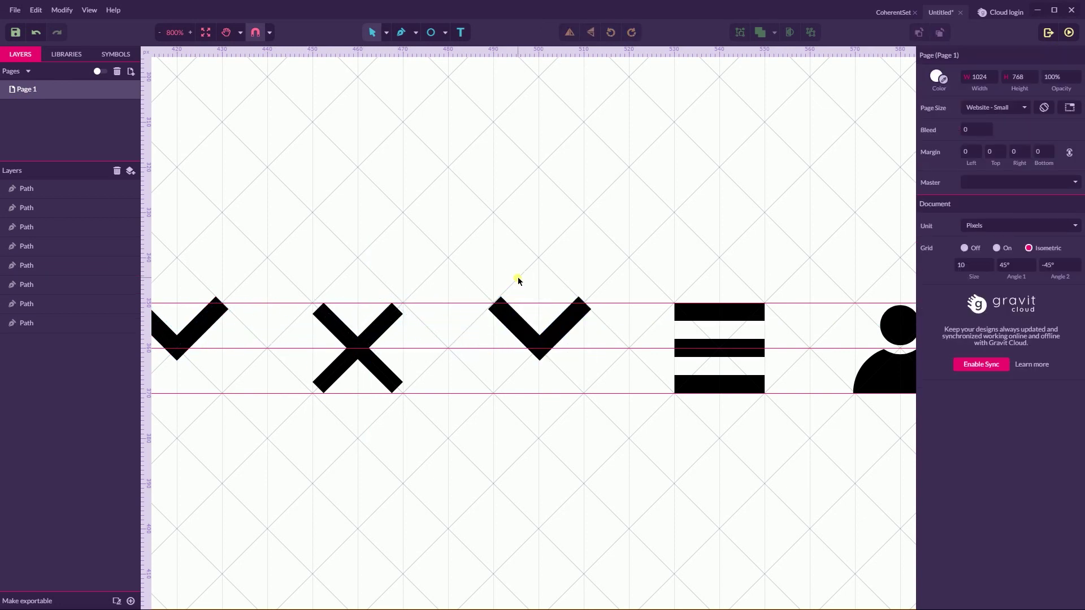
pyautogui.click(178, 338)
pyautogui.press('Delete')
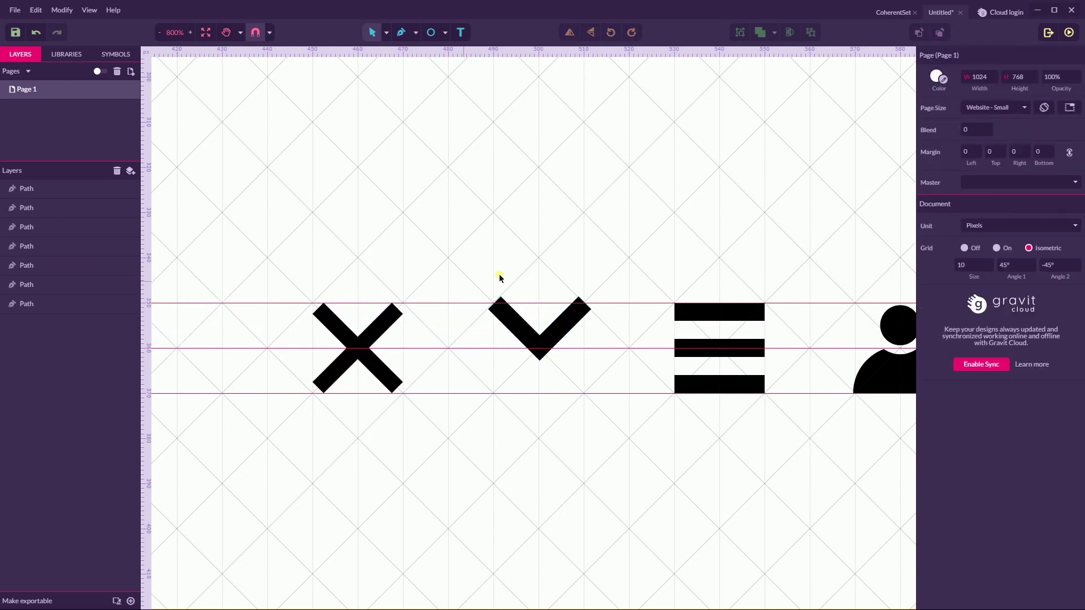
pyautogui.moveTo(618, 242); pyautogui.dragTo(558, 245)
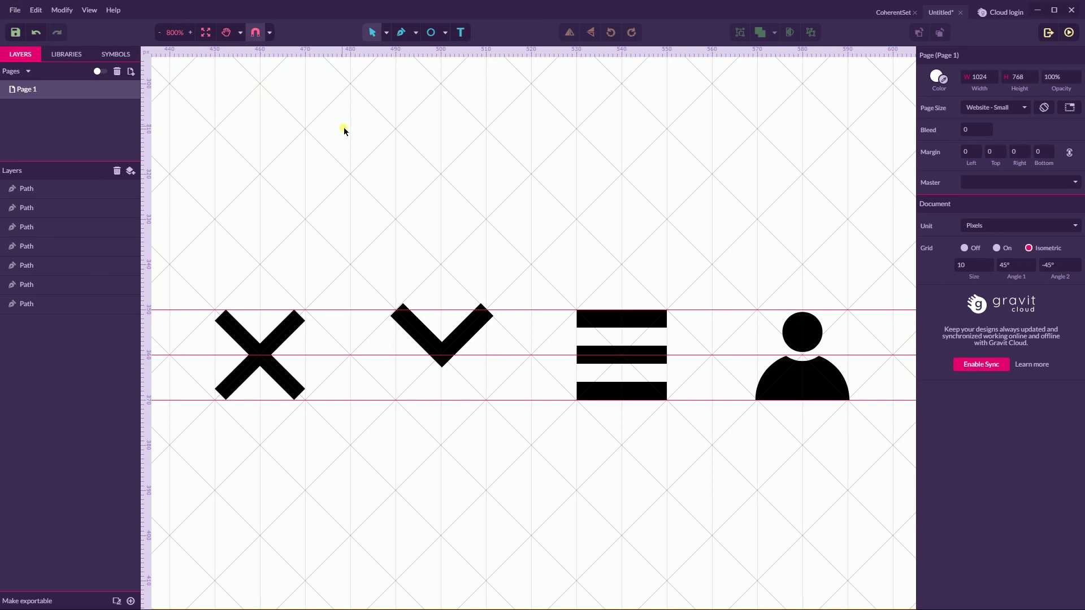
# - Trim the canvas to the four icons (140.406 × 21.4 px) and bring them into view
pyautogui.click(1069, 108)
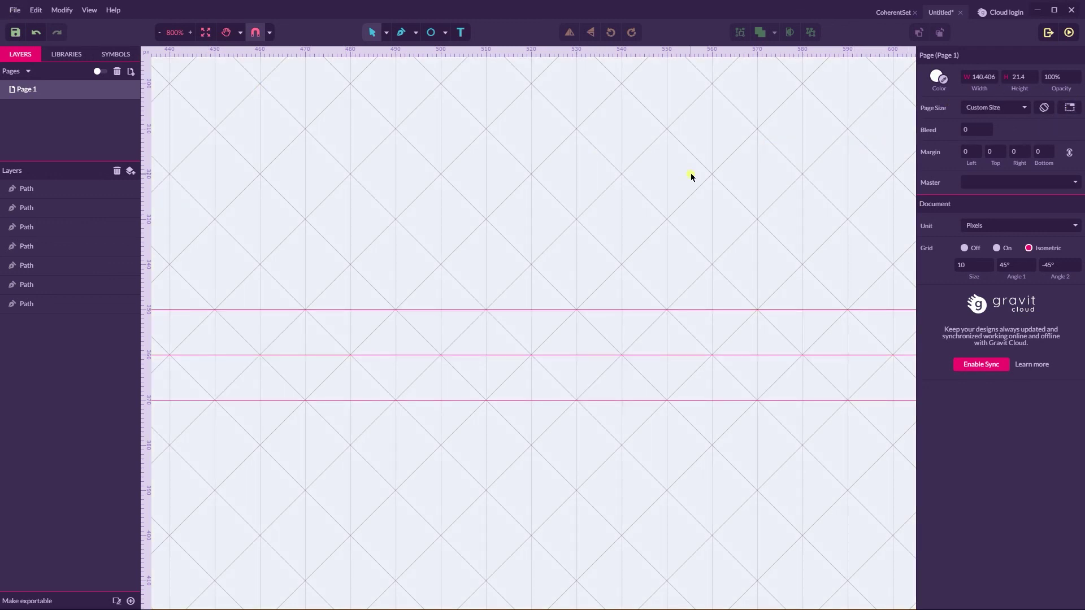
pyautogui.hotkey('ctrl', '-')
pyautogui.hotkey('ctrl', '-')
pyautogui.hotkey('ctrl', '-')
pyautogui.hotkey('ctrl', '-')
pyautogui.hotkey('ctrl', '-')
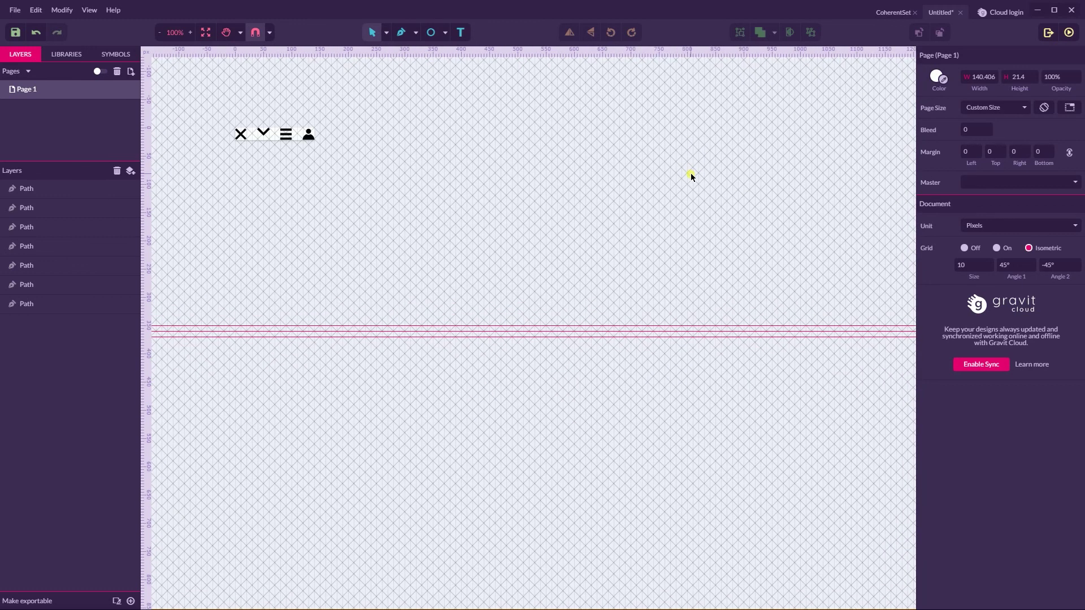
pyautogui.press('h')
pyautogui.moveTo(475, 261); pyautogui.dragTo(586, 360)
pyautogui.scroll(5, 559, 320)
pyautogui.hscroll(-5, 560, 320)
pyautogui.press('v')
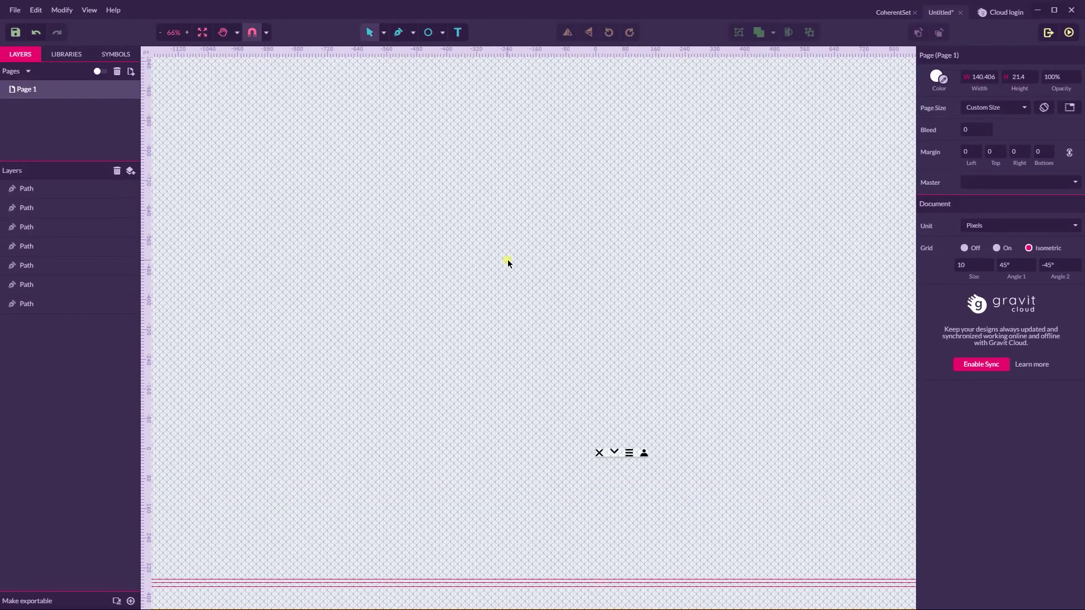
pyautogui.hotkey('ctrl', '+')
pyautogui.hotkey('ctrl', '+')
pyautogui.press('h')
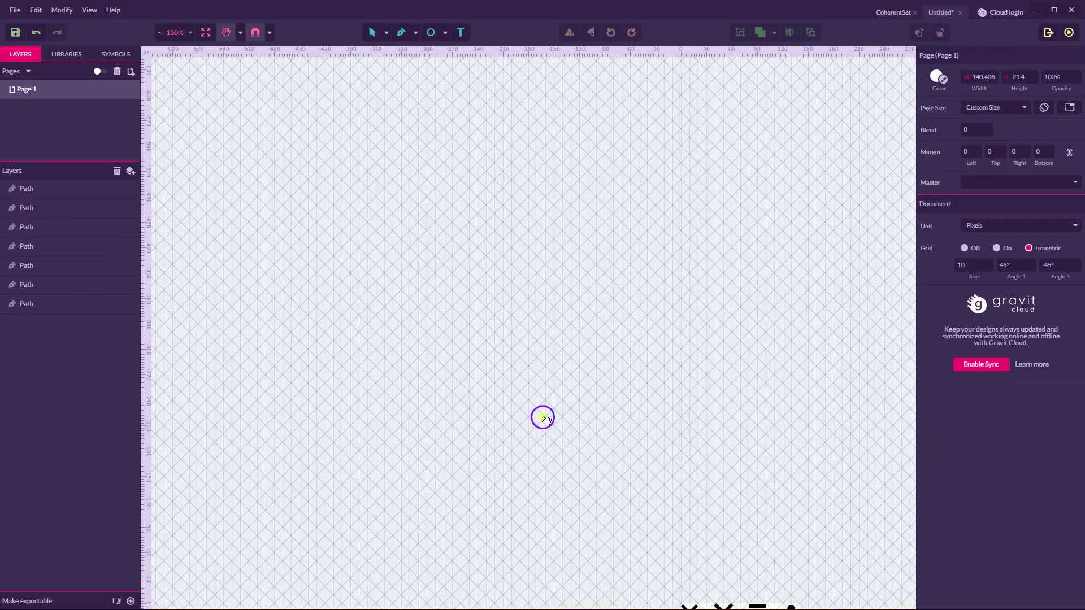
pyautogui.moveTo(542, 417); pyautogui.dragTo(402, 204)
pyautogui.moveTo(776, 377); pyautogui.dragTo(569, 362)
pyautogui.click(15, 9)
# - Open File > Export and set PNG format at 1x with a Transparent background
pyautogui.moveTo(51, 178)
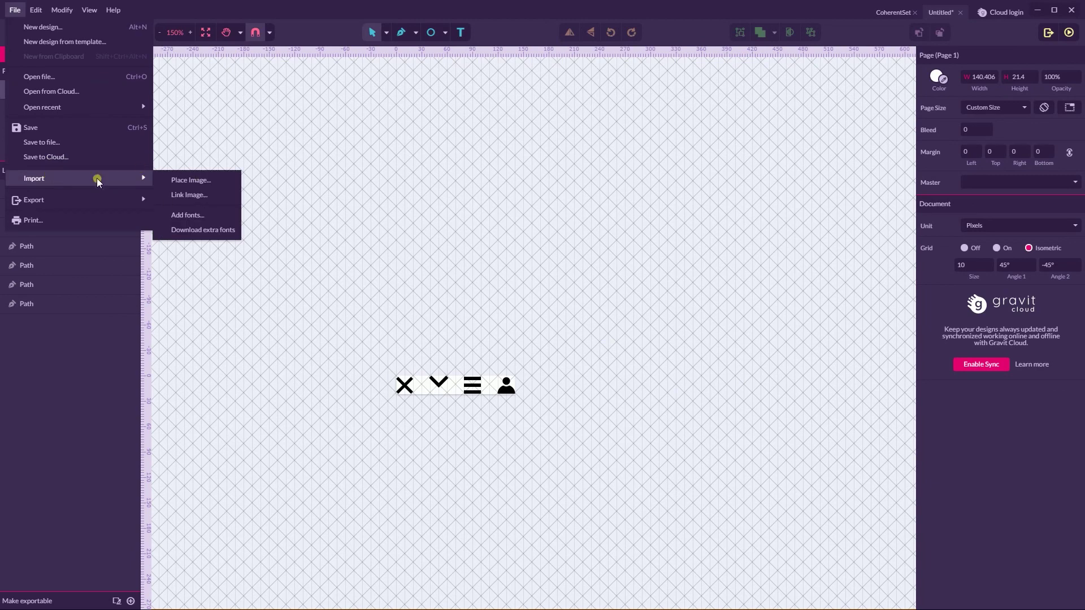
pyautogui.moveTo(77, 199)
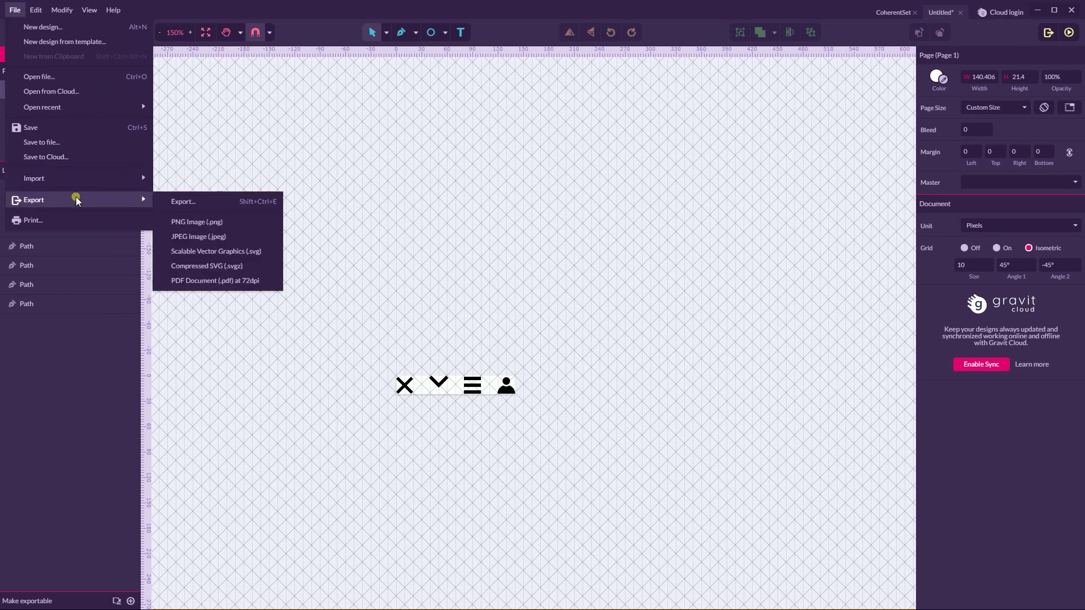
pyautogui.click(186, 202)
pyautogui.click(310, 125)
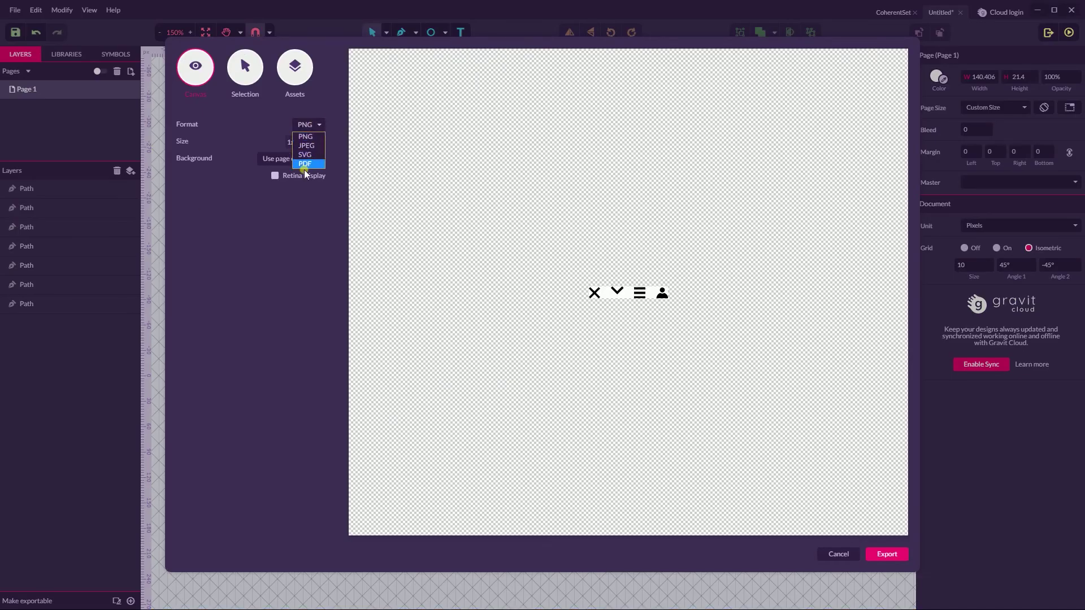
pyautogui.click(306, 136)
pyautogui.click(289, 159)
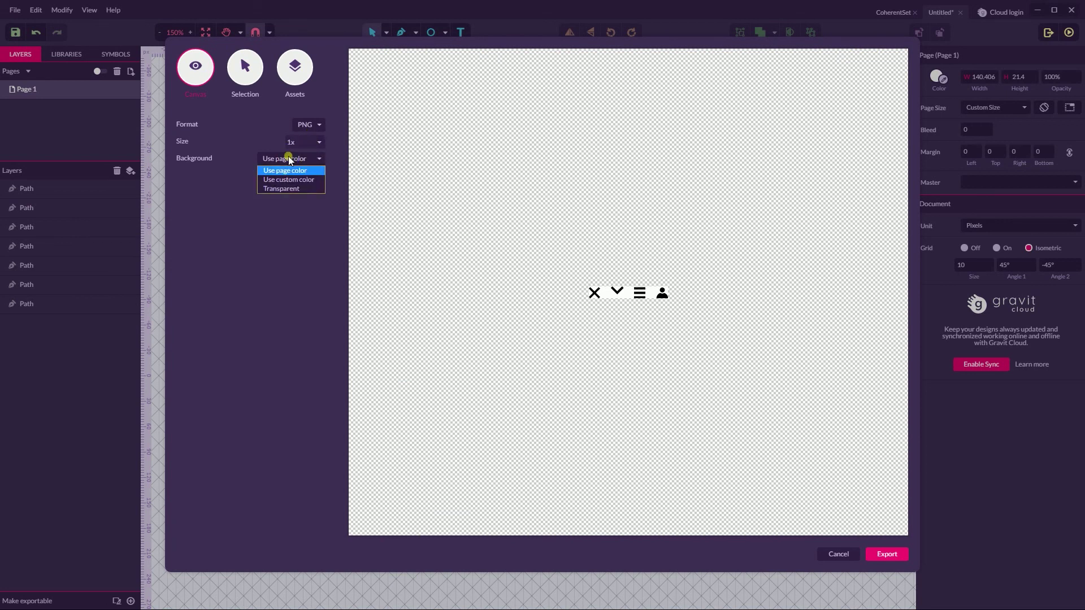
pyautogui.click(284, 187)
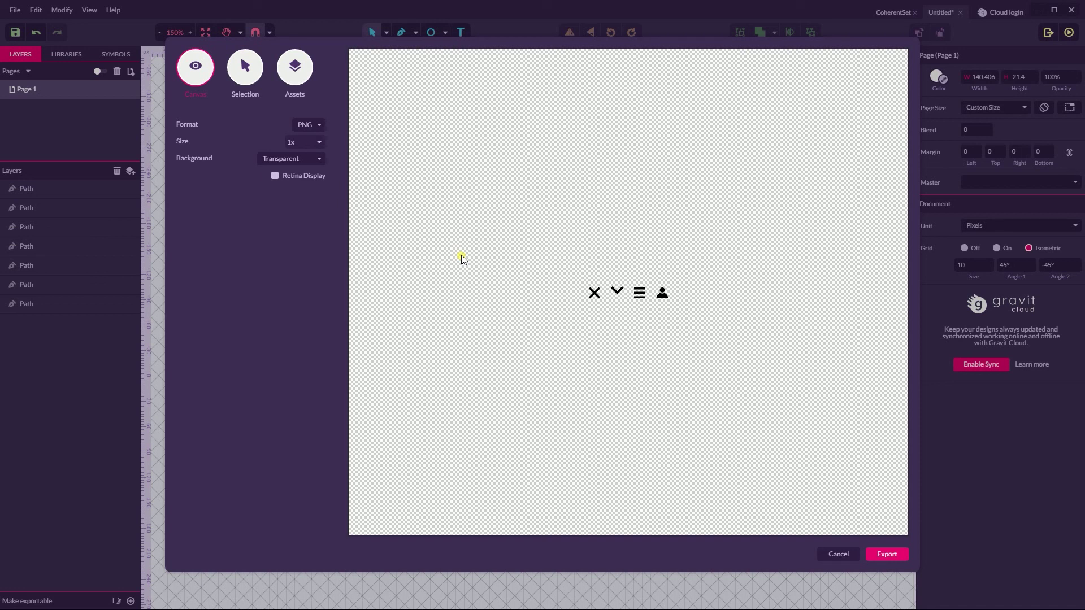